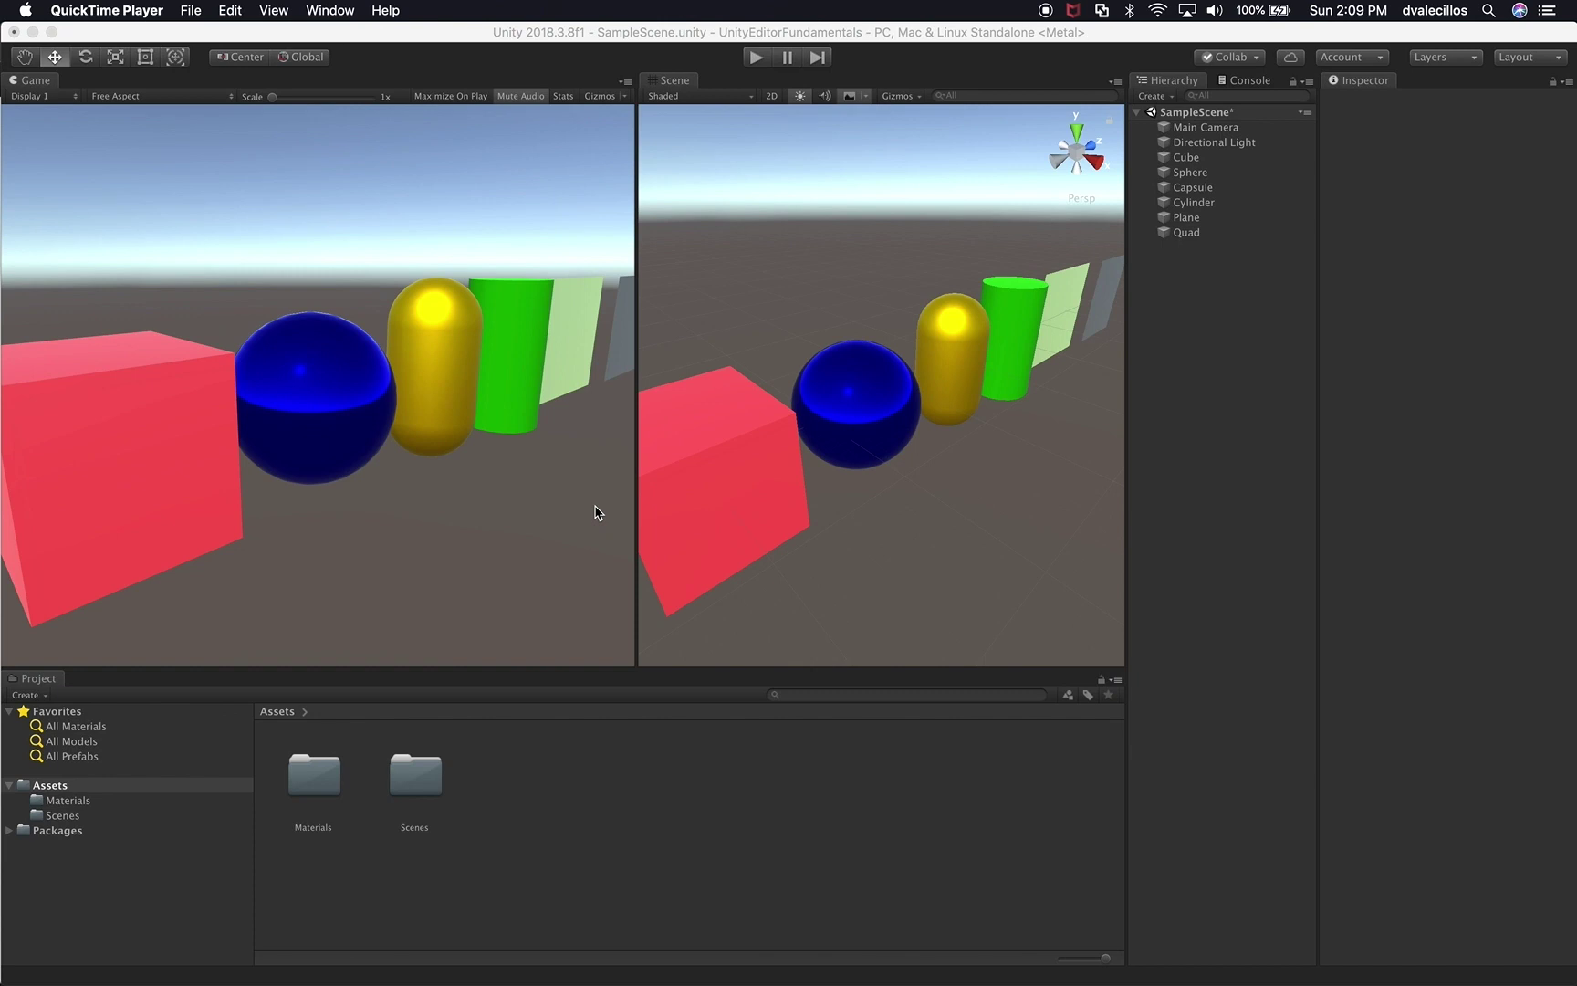
- Select the Main Camera and bring it into view in the Scene alongside the row of objects
left_click(1233, 130)
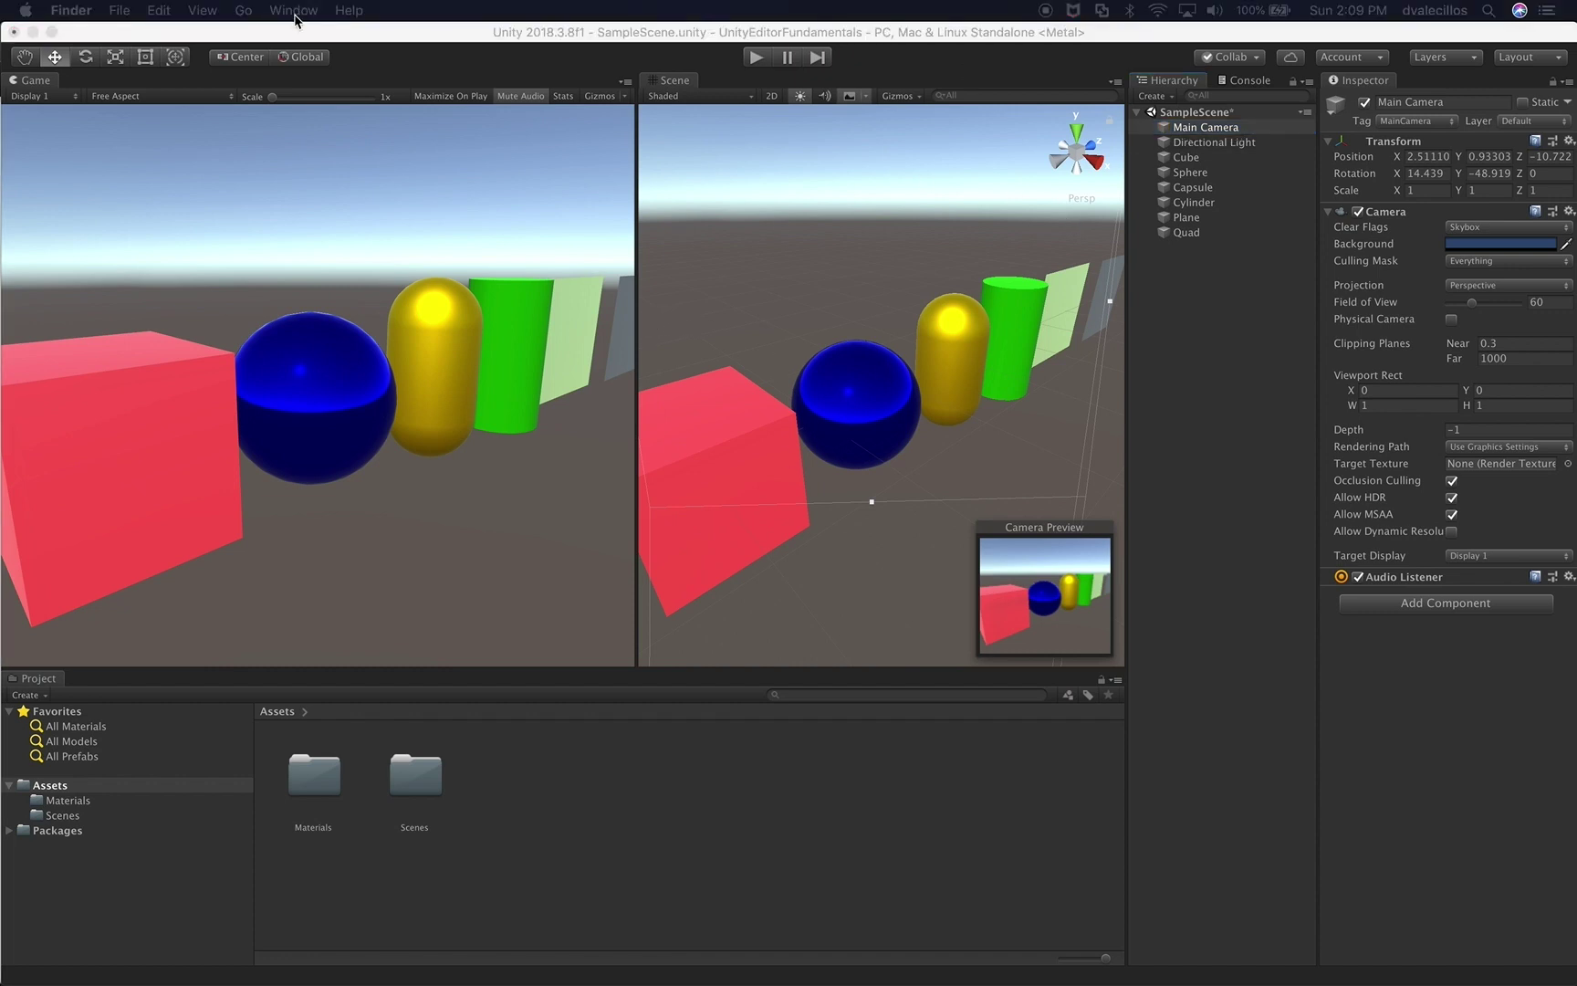
left_click(283, 10)
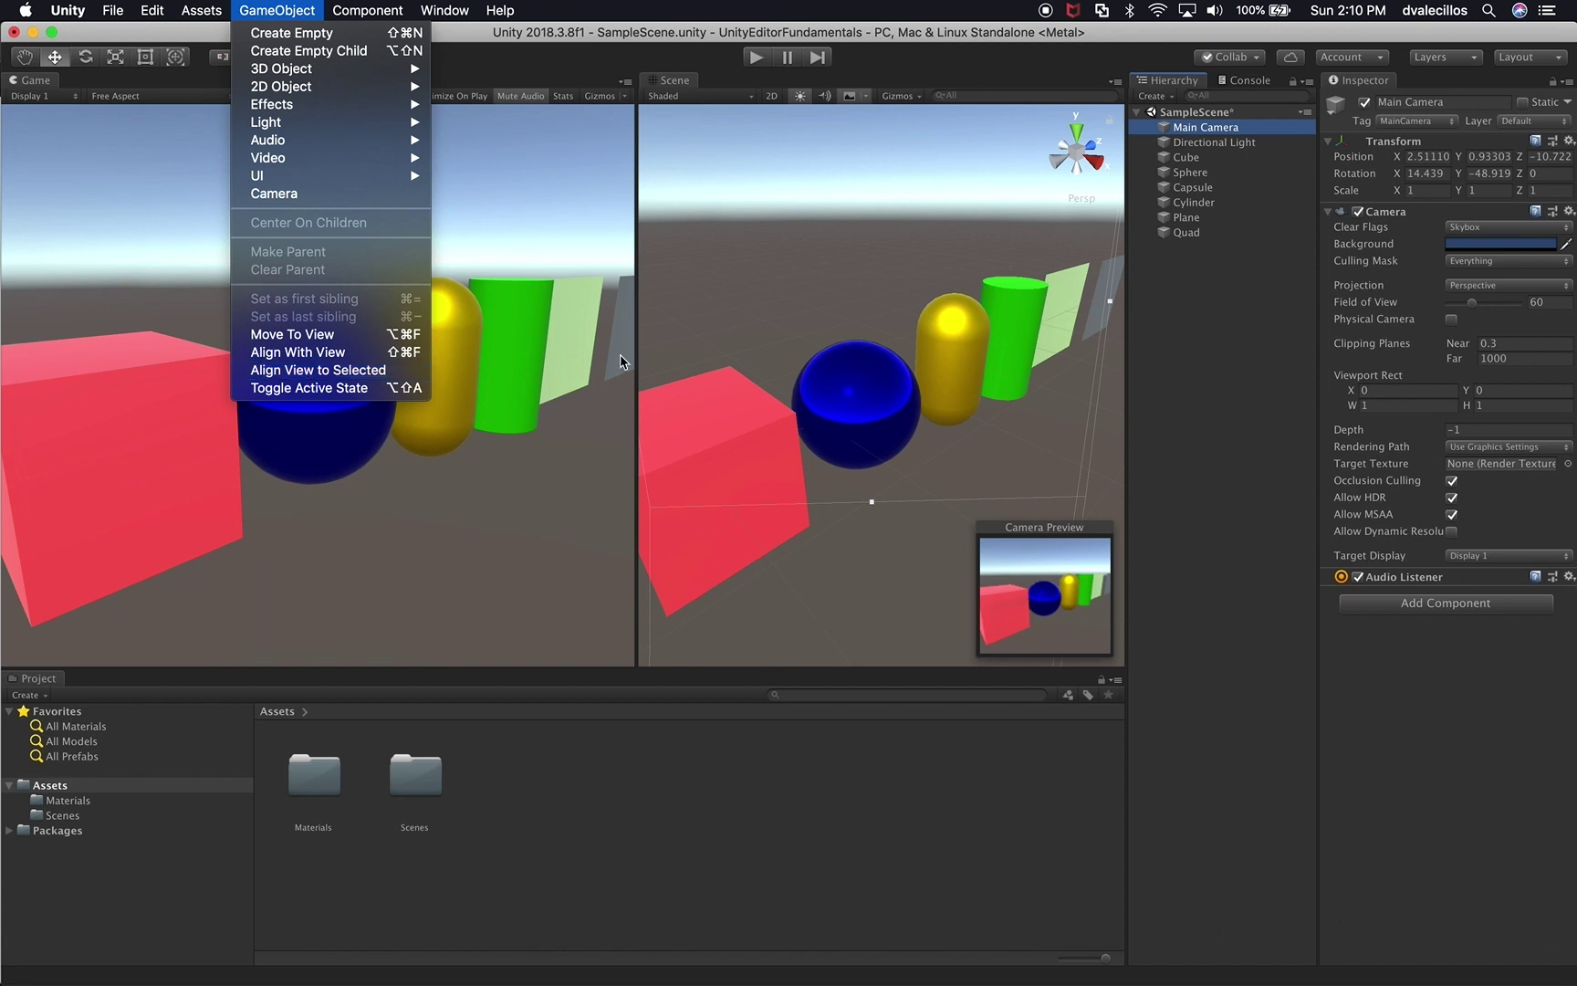
left_click(329, 343)
scroll(885, 462, "down", 3)
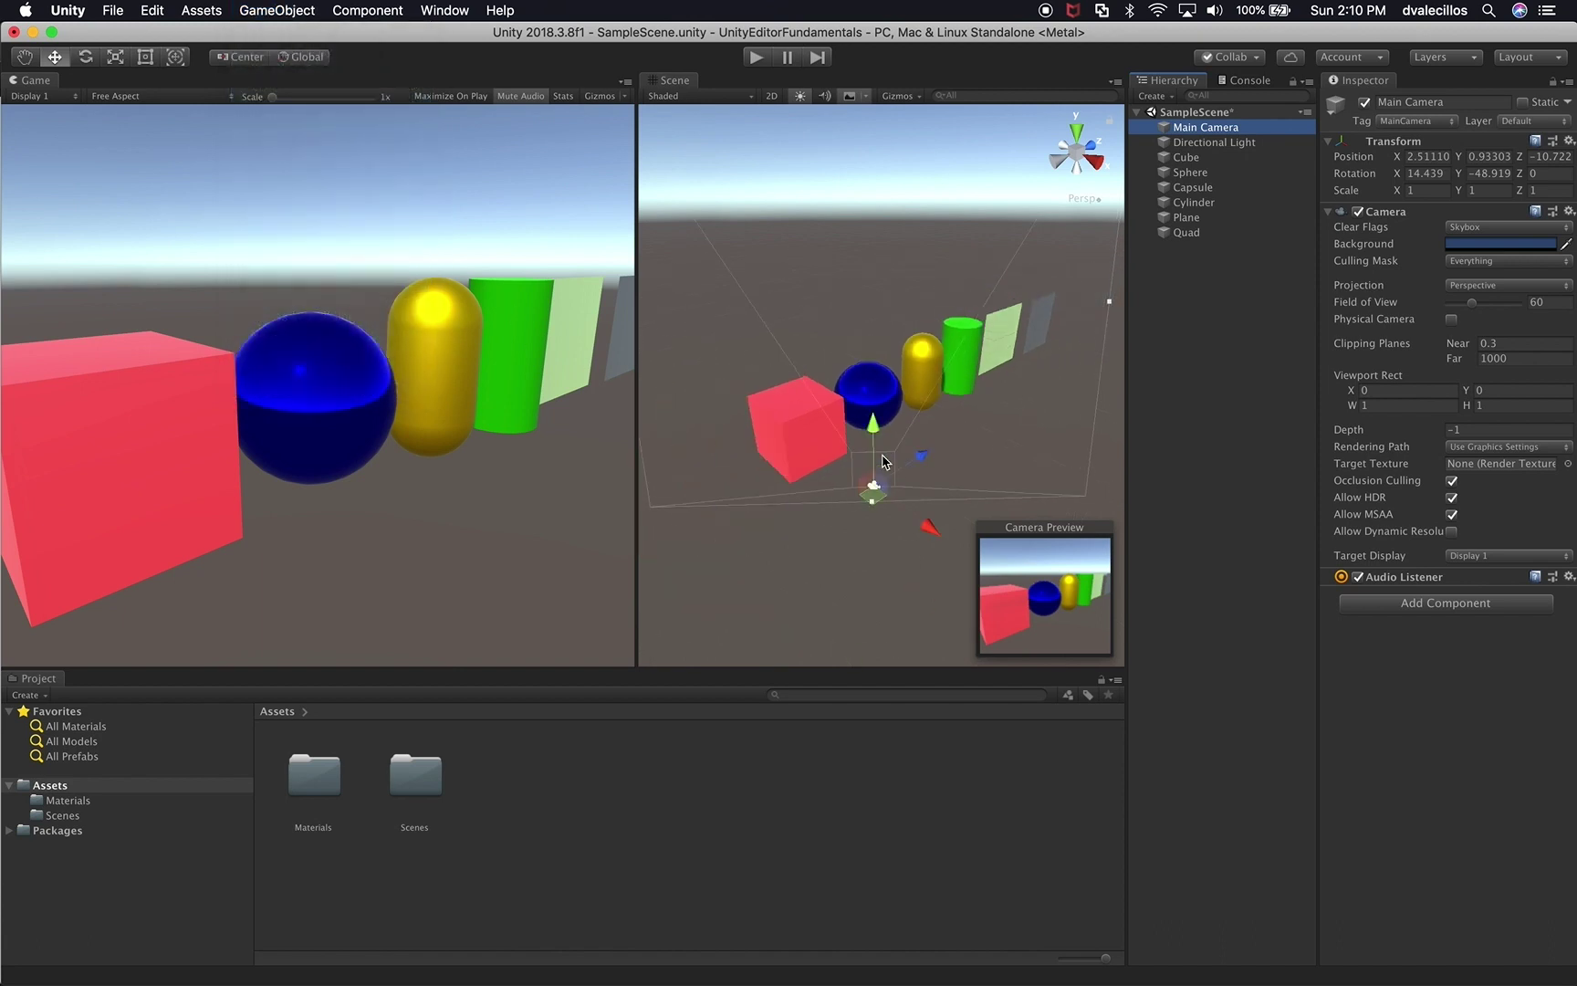
left_click_drag(791, 379, 843, 408, "alt")
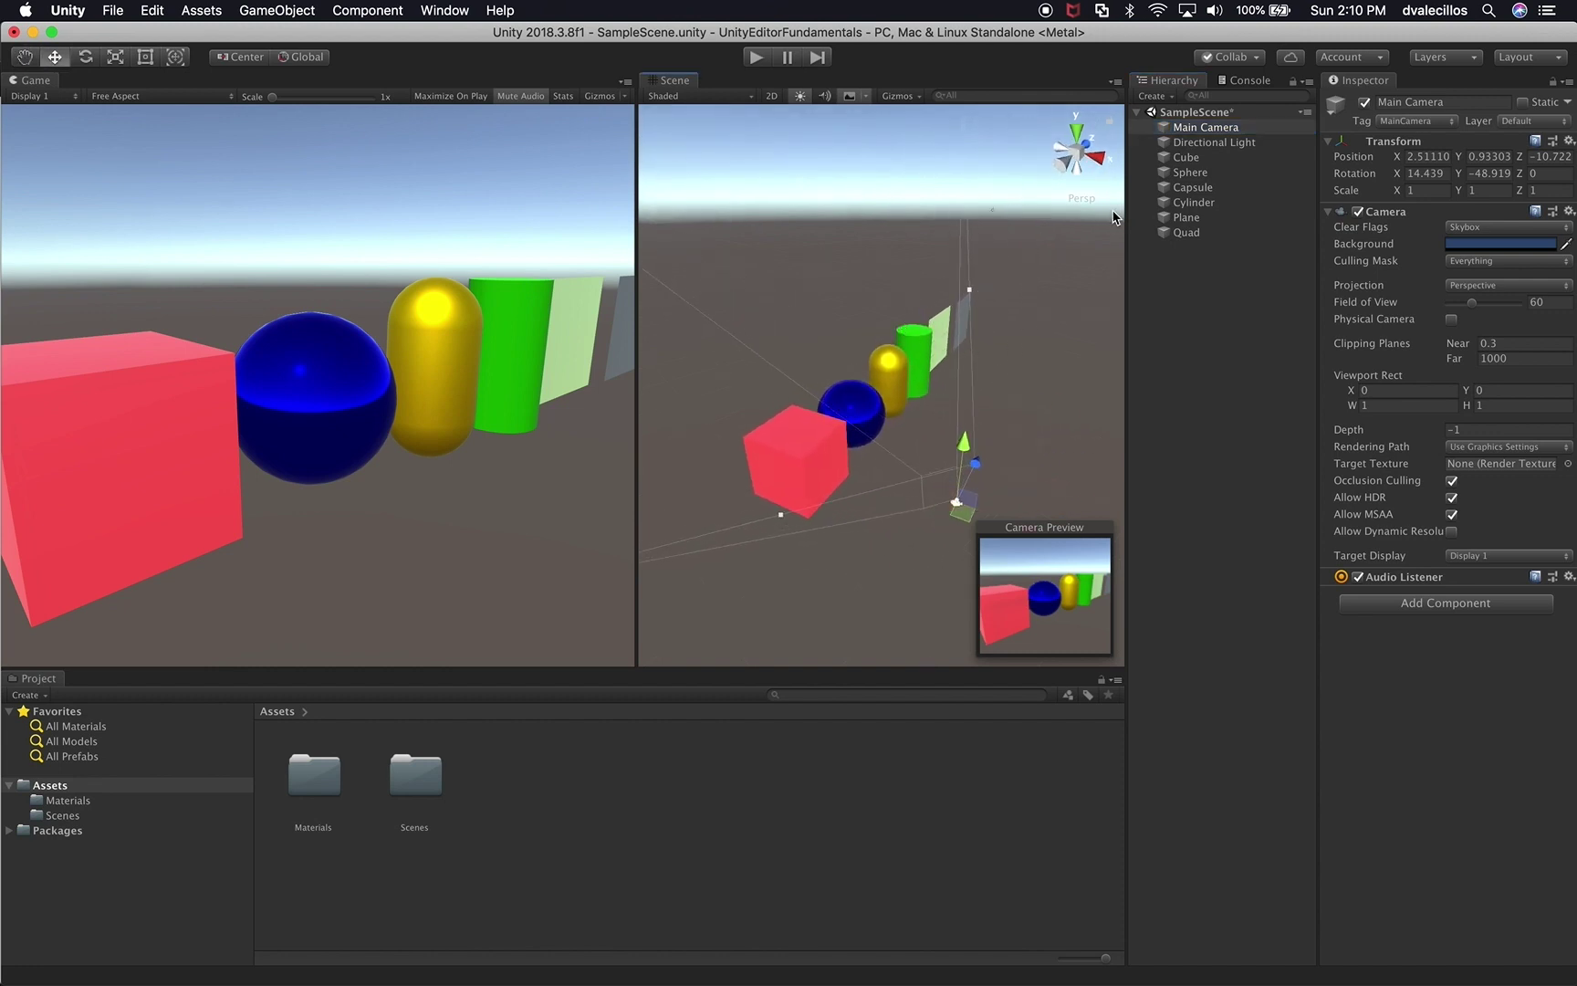
left_click(1186, 158)
left_click(1204, 133)
- Move the Main Camera along the Z axis to a position of -8.34
key("e")
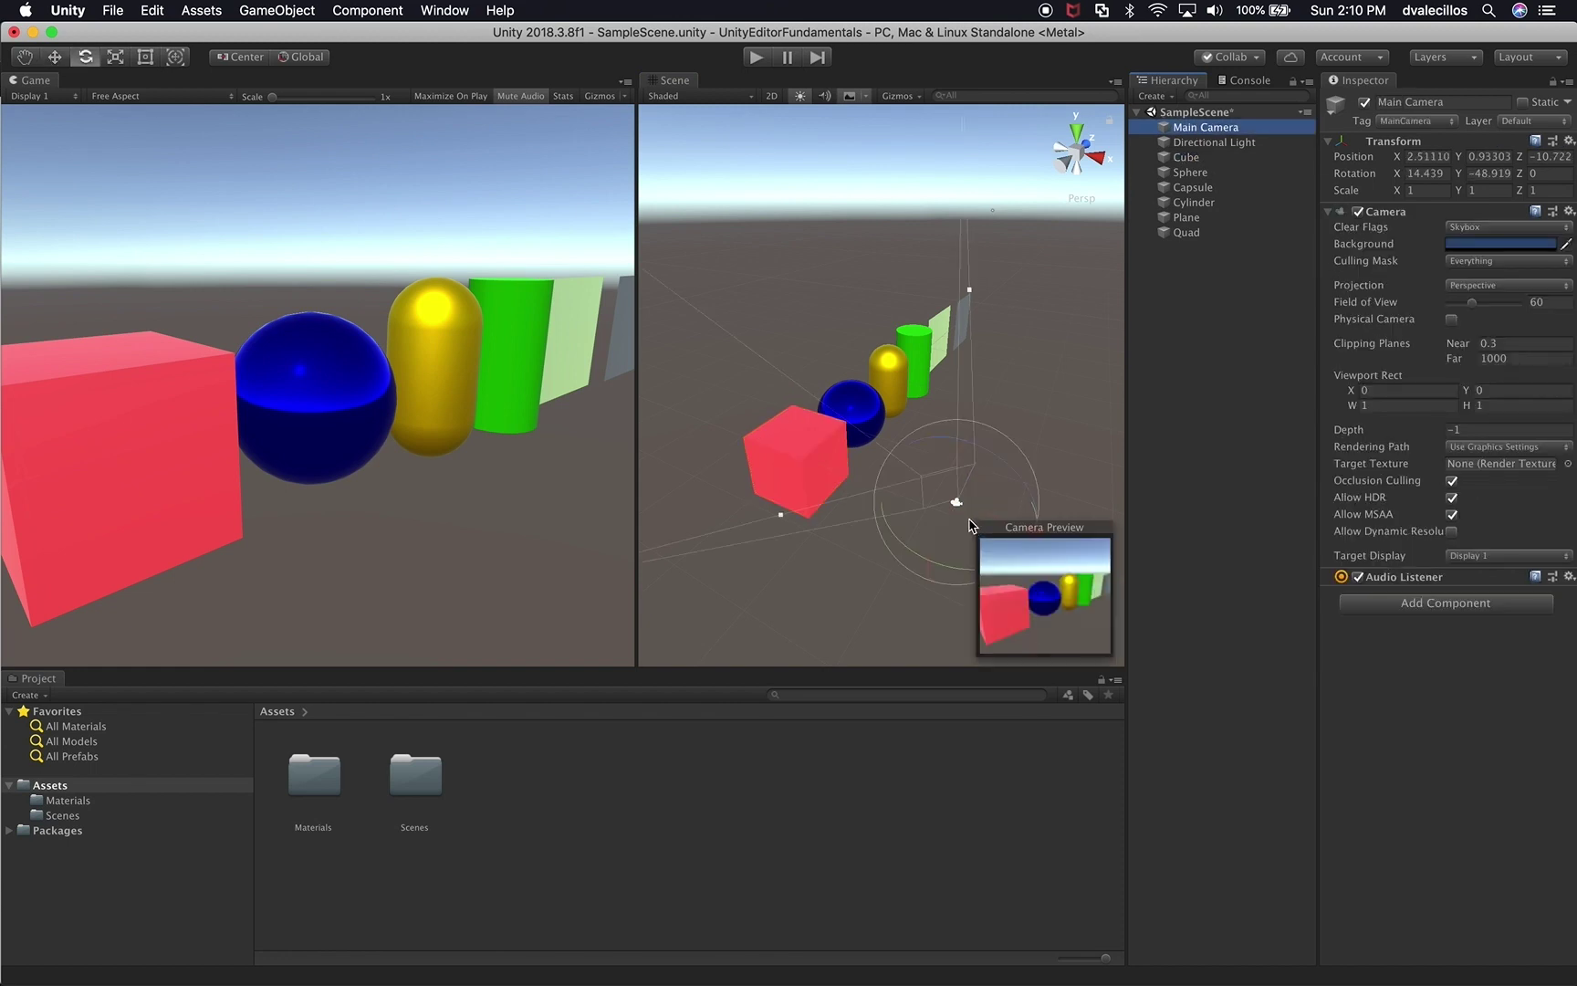
left_click_drag(970, 527, 478, 273)
key("w")
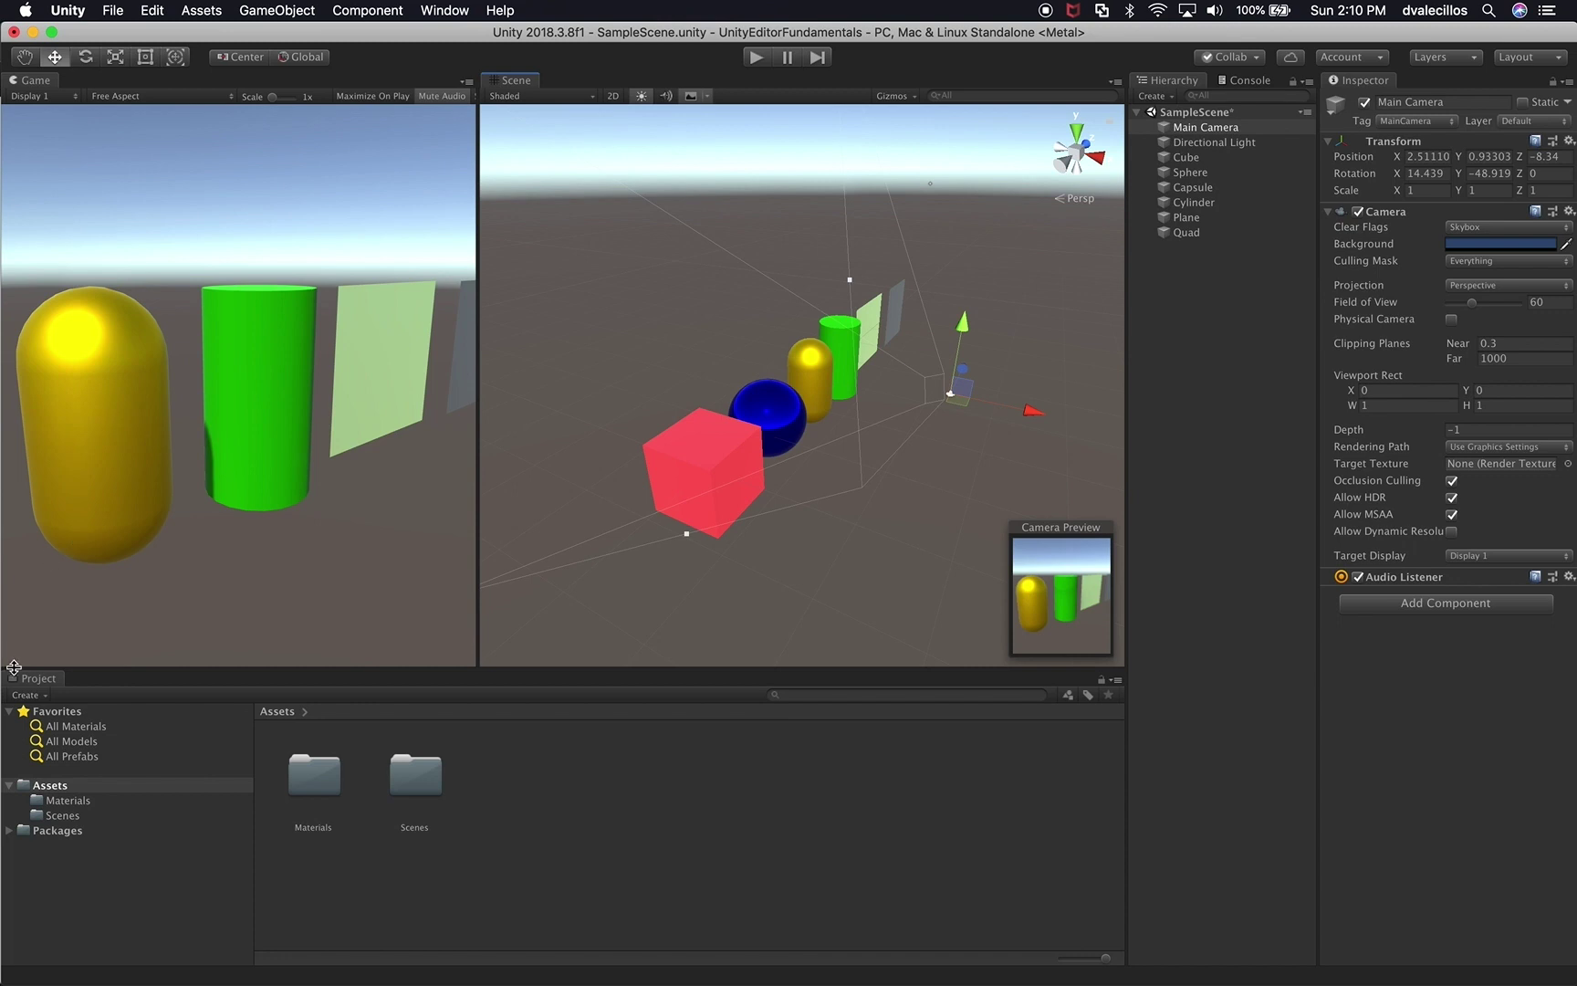
- Dock the Project window below the Inspector and widen the Game view beside the Scene view
left_click_drag(37, 679, 1476, 838)
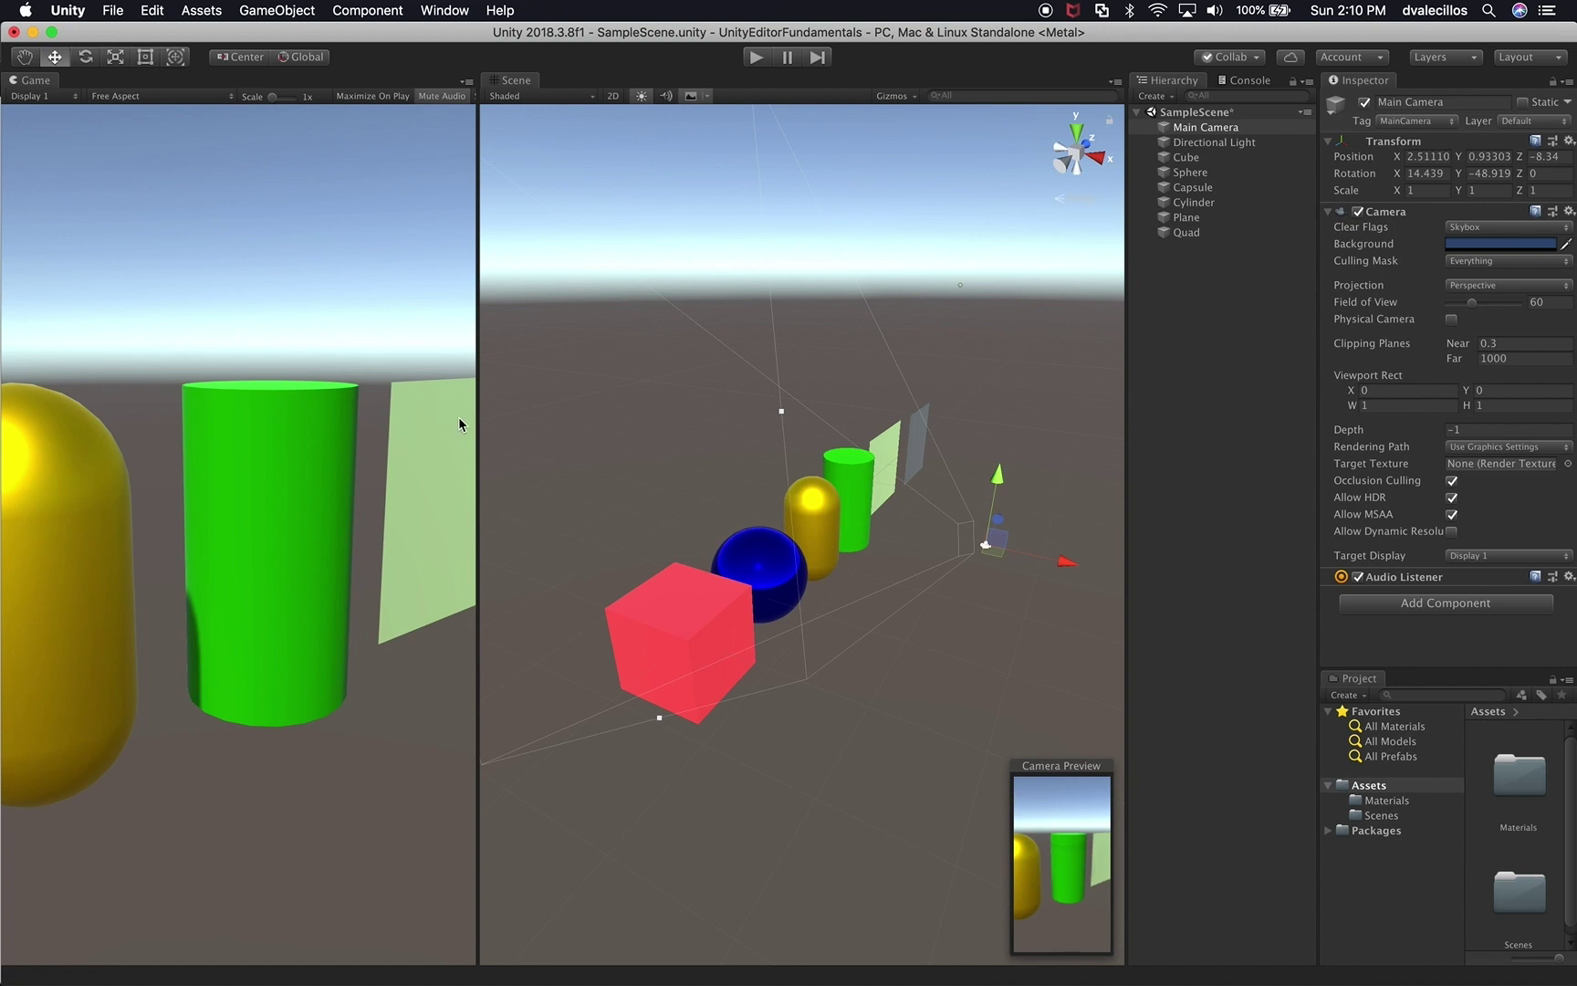
left_click_drag(478, 411, 614, 411)
scroll(655, 483, "down", 4)
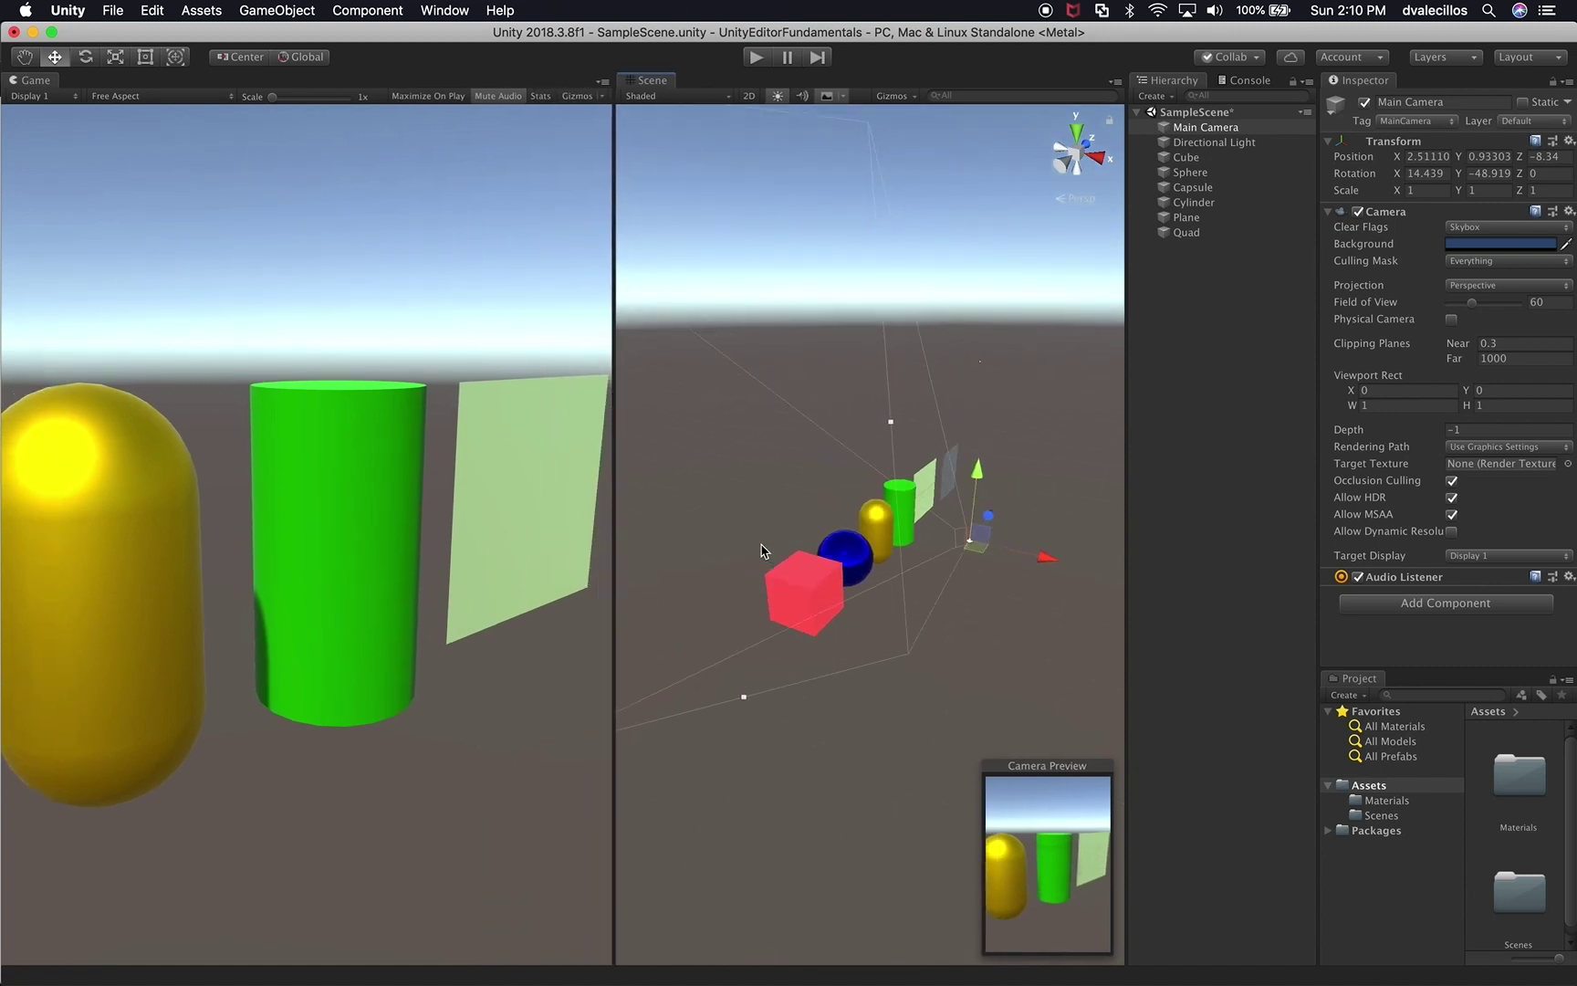
- Move the Main Camera along Z to about -12.41 and rotate it around Y to about -50.916
left_click_drag(1047, 556, 1056, 606)
left_click_drag(1019, 522, 929, 609)
key("e")
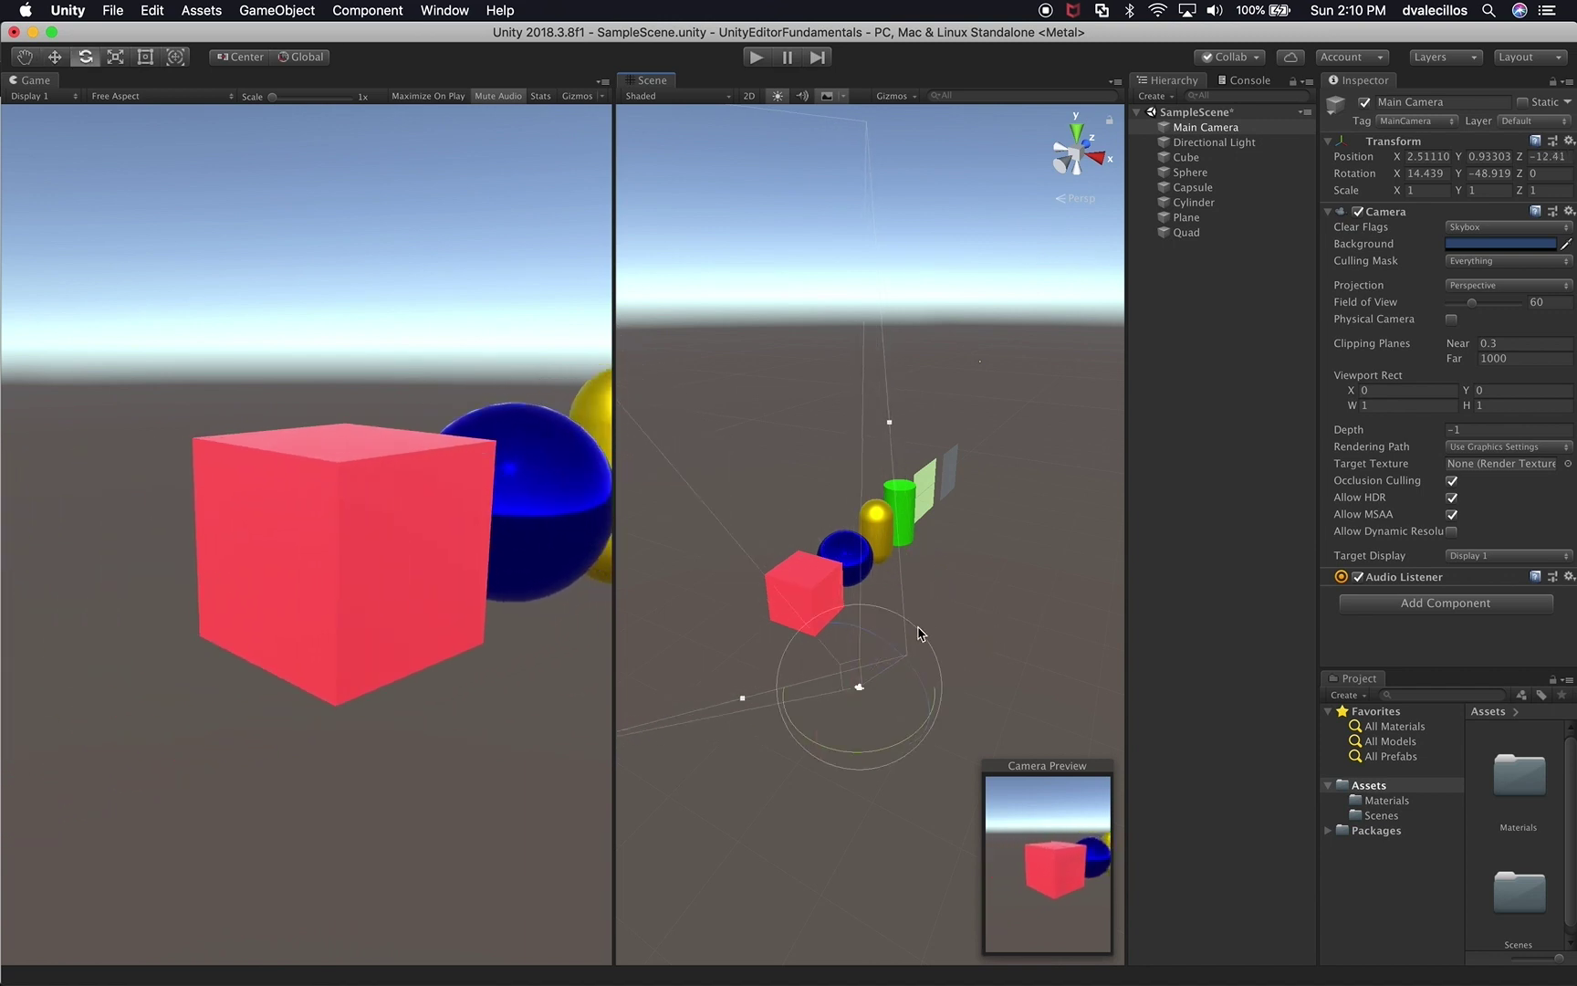
mouse_move(876, 757)
left_mouse_down()
mouse_move(821, 759)
mouse_move(913, 753)
mouse_move(895, 748)
left_mouse_up()
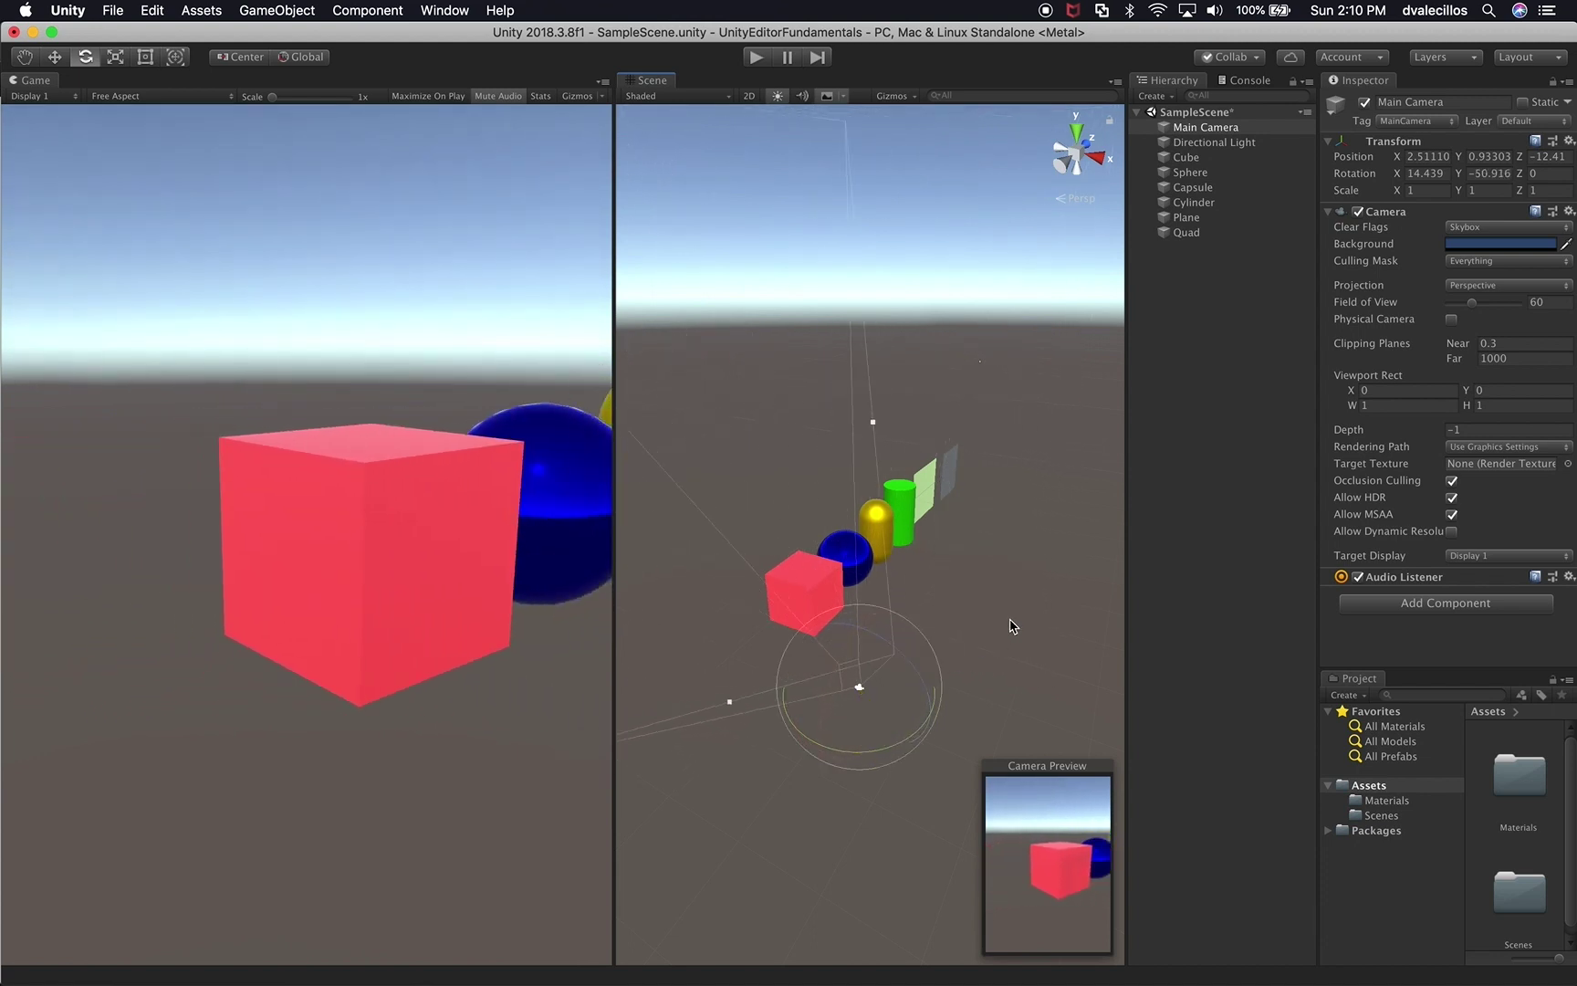
- Frame the whole row of objects in the Scene view and align the Main Camera with that view
left_click_drag(940, 574, 902, 555, "alt")
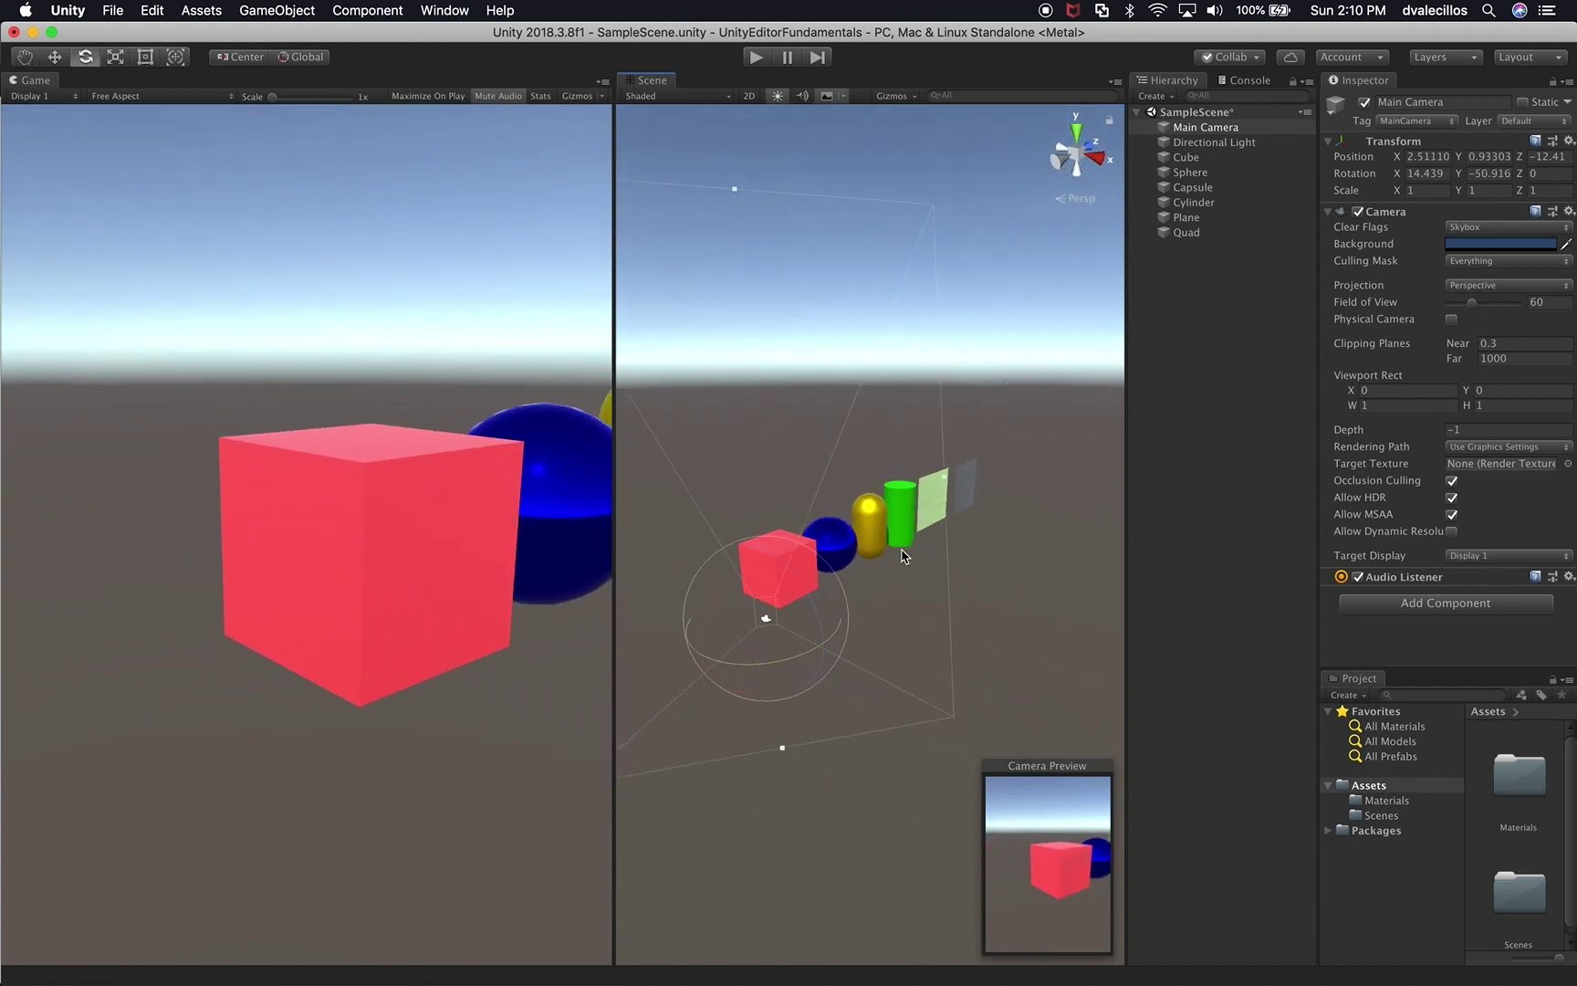
scroll(902, 555, "up", 5)
left_click_drag(889, 600, 865, 551, "alt")
key("e")
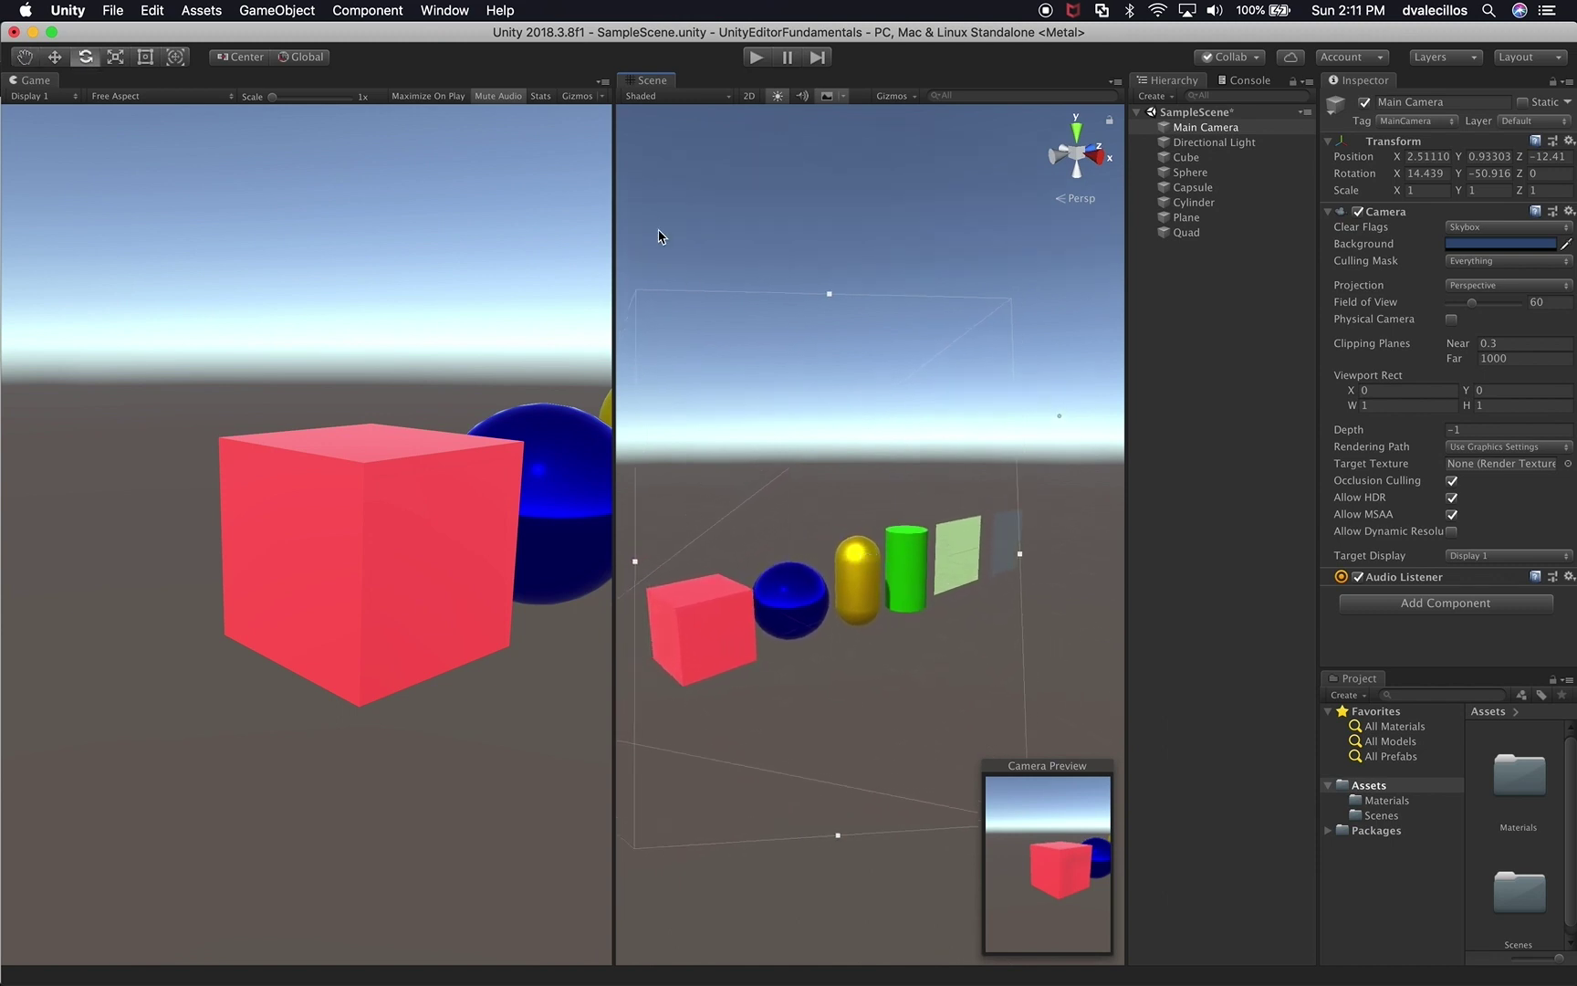
left_click(283, 13)
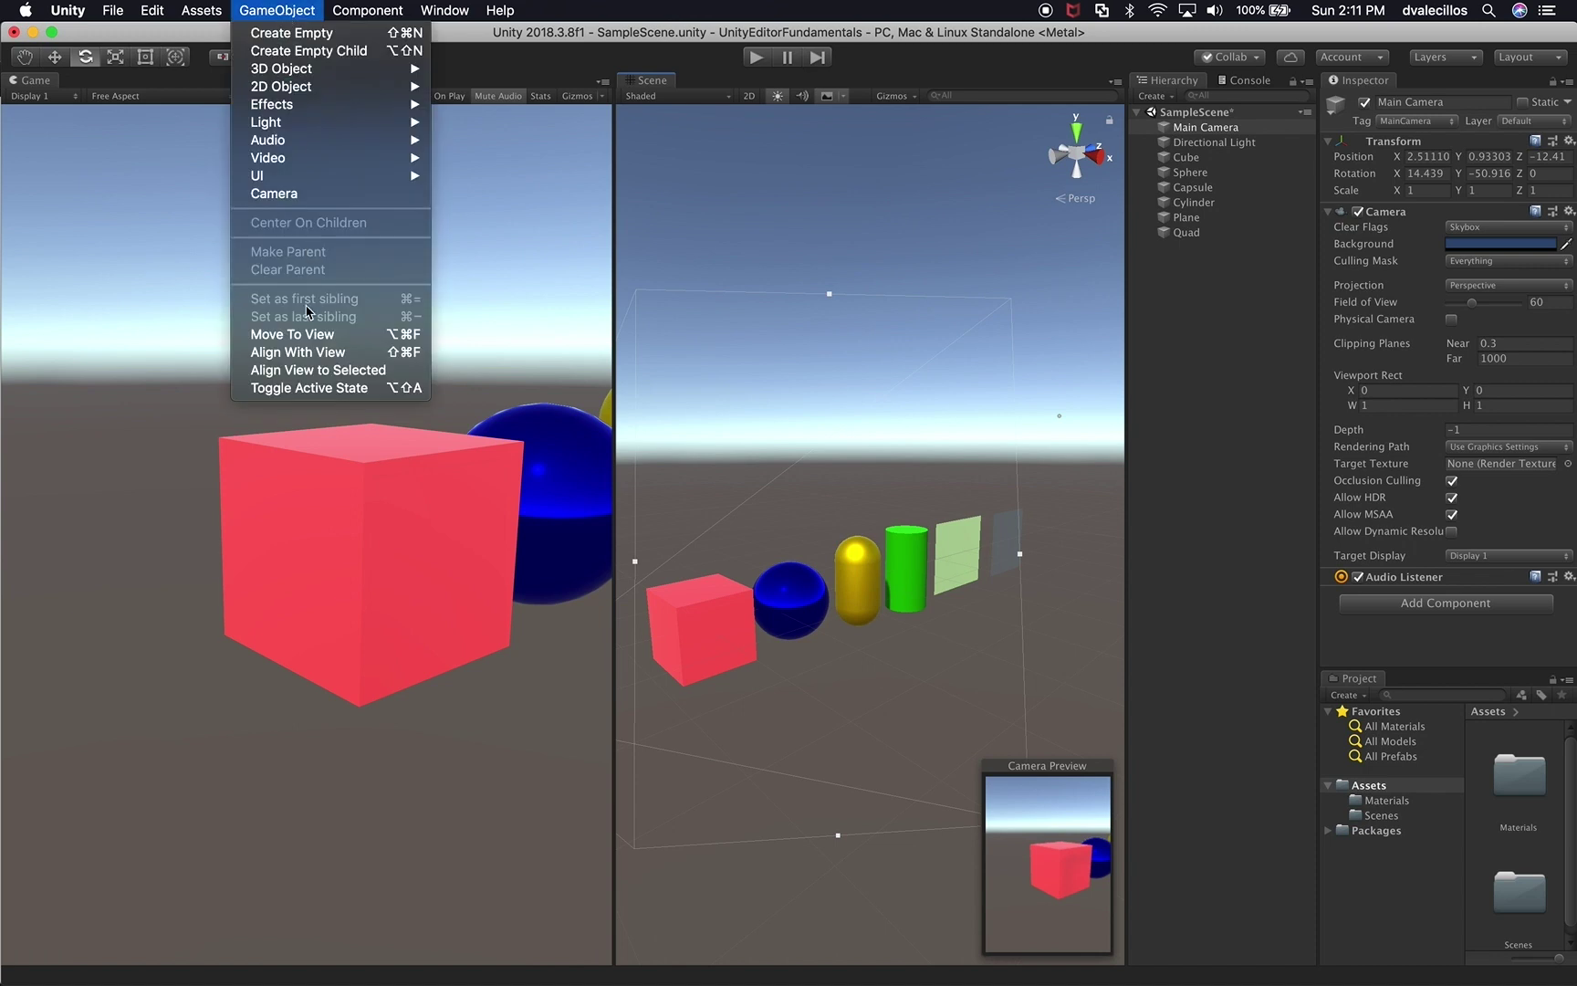
left_click(310, 353)
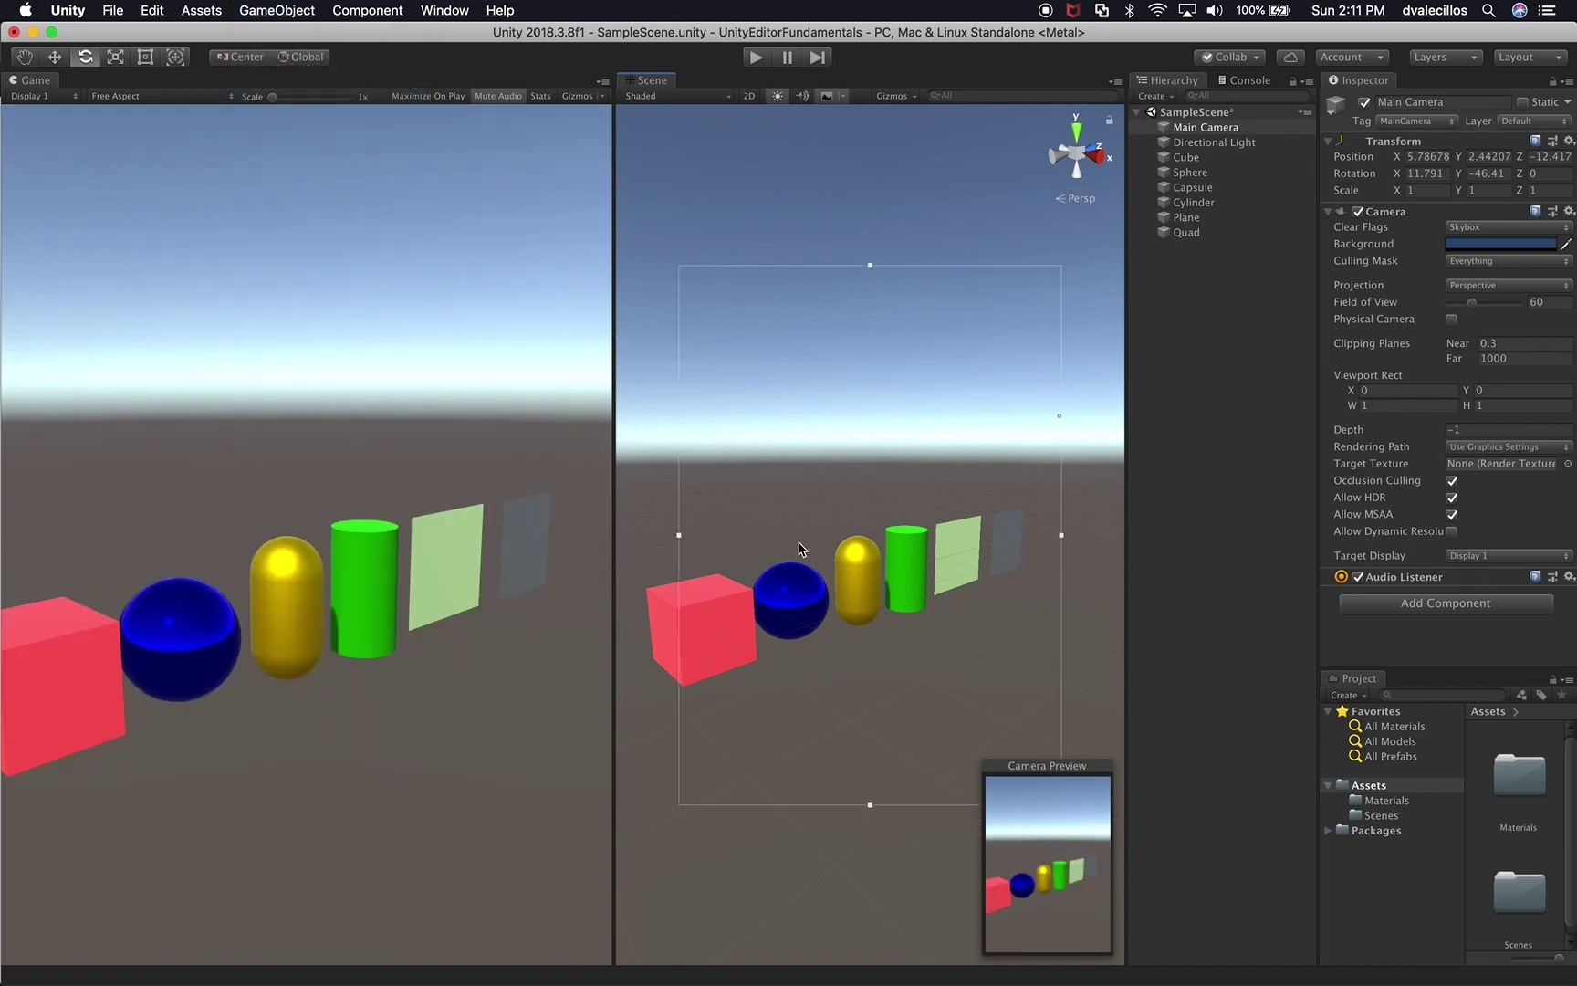
- Deactivate the Main Camera object and undo the deactivation
key("w")
left_click(1366, 102)
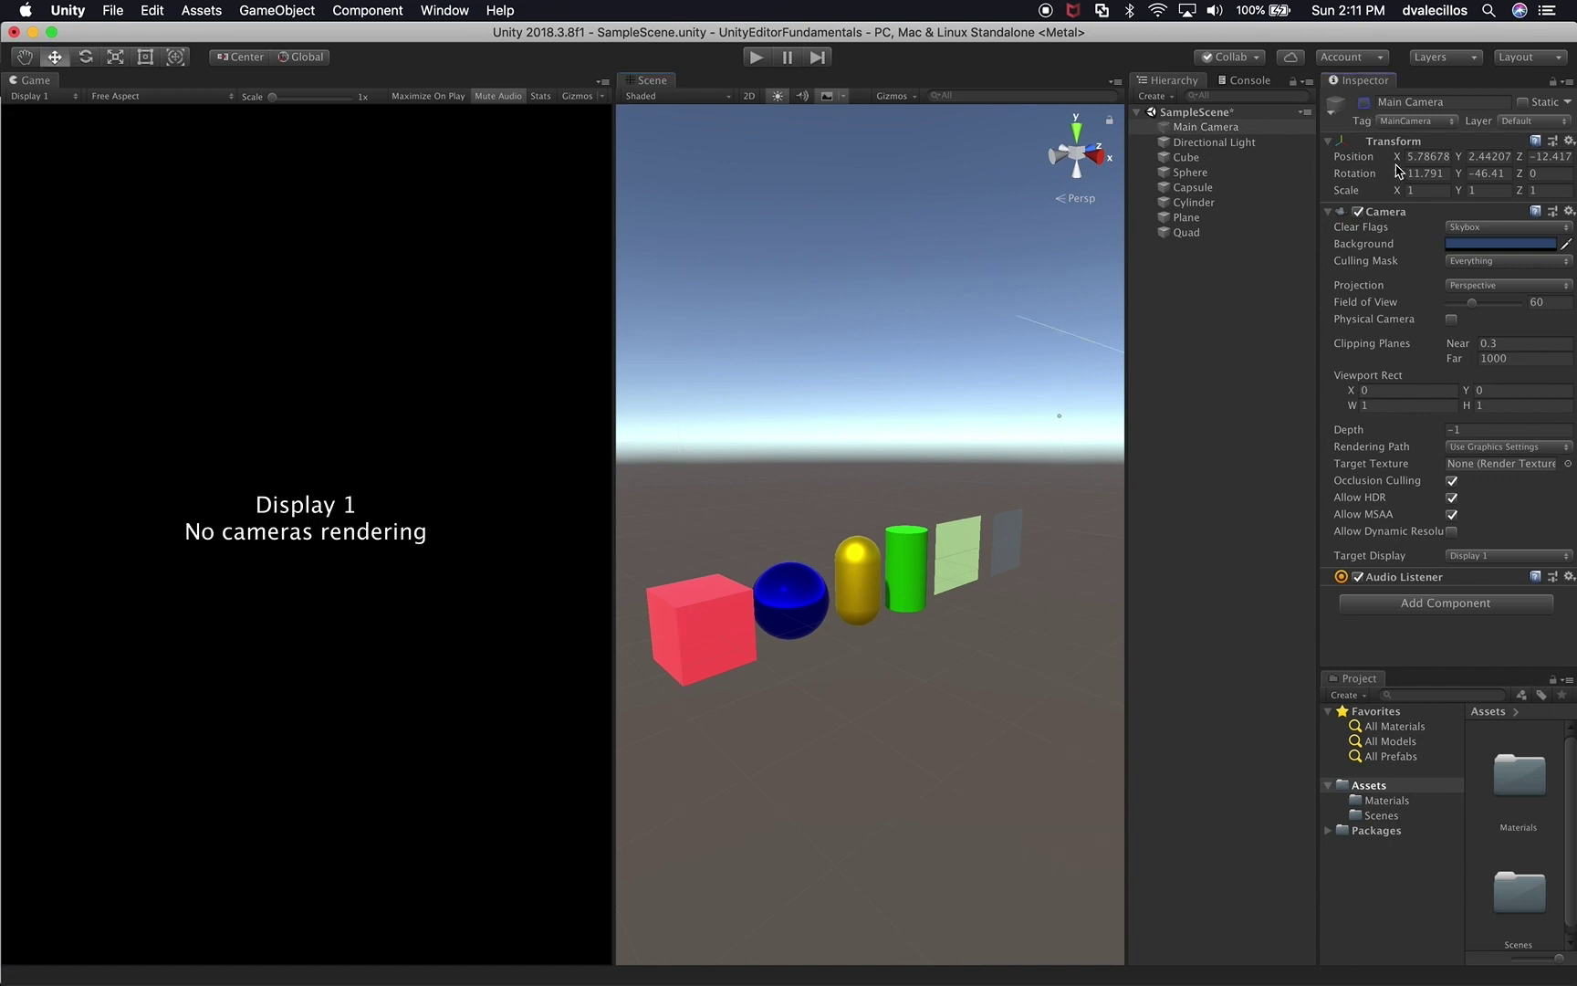
key("super+z")
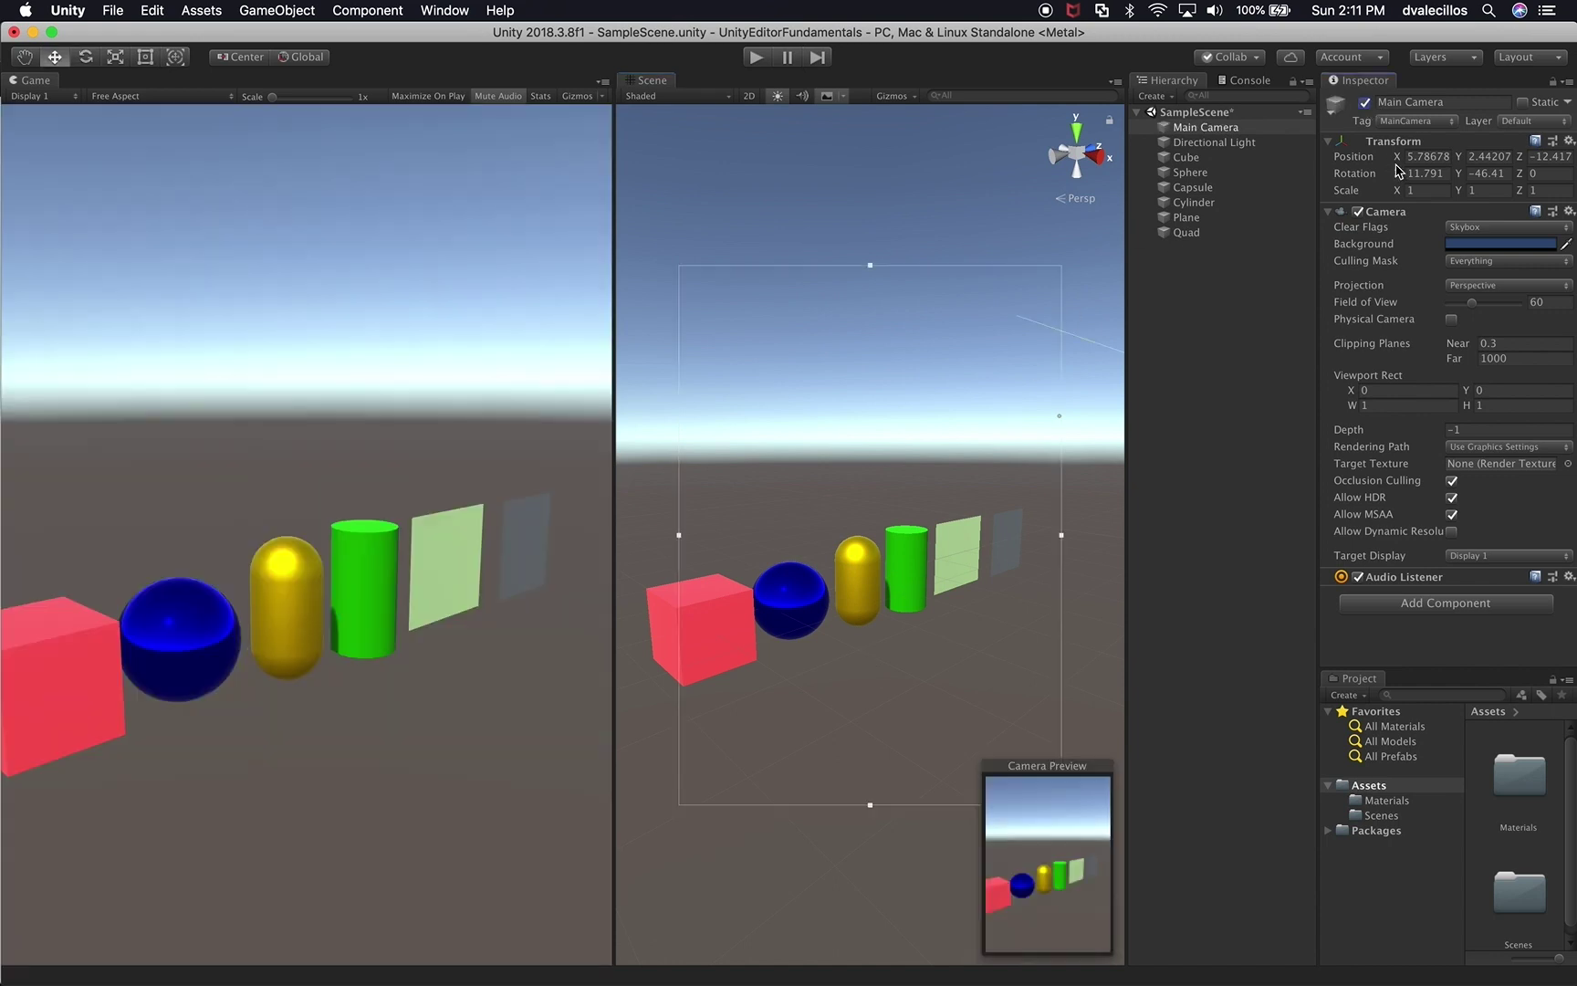
- Set the Main Camera's position to X 4.86 and Y 1.86
left_click(1399, 159)
left_click_drag(1394, 161, 1378, 178)
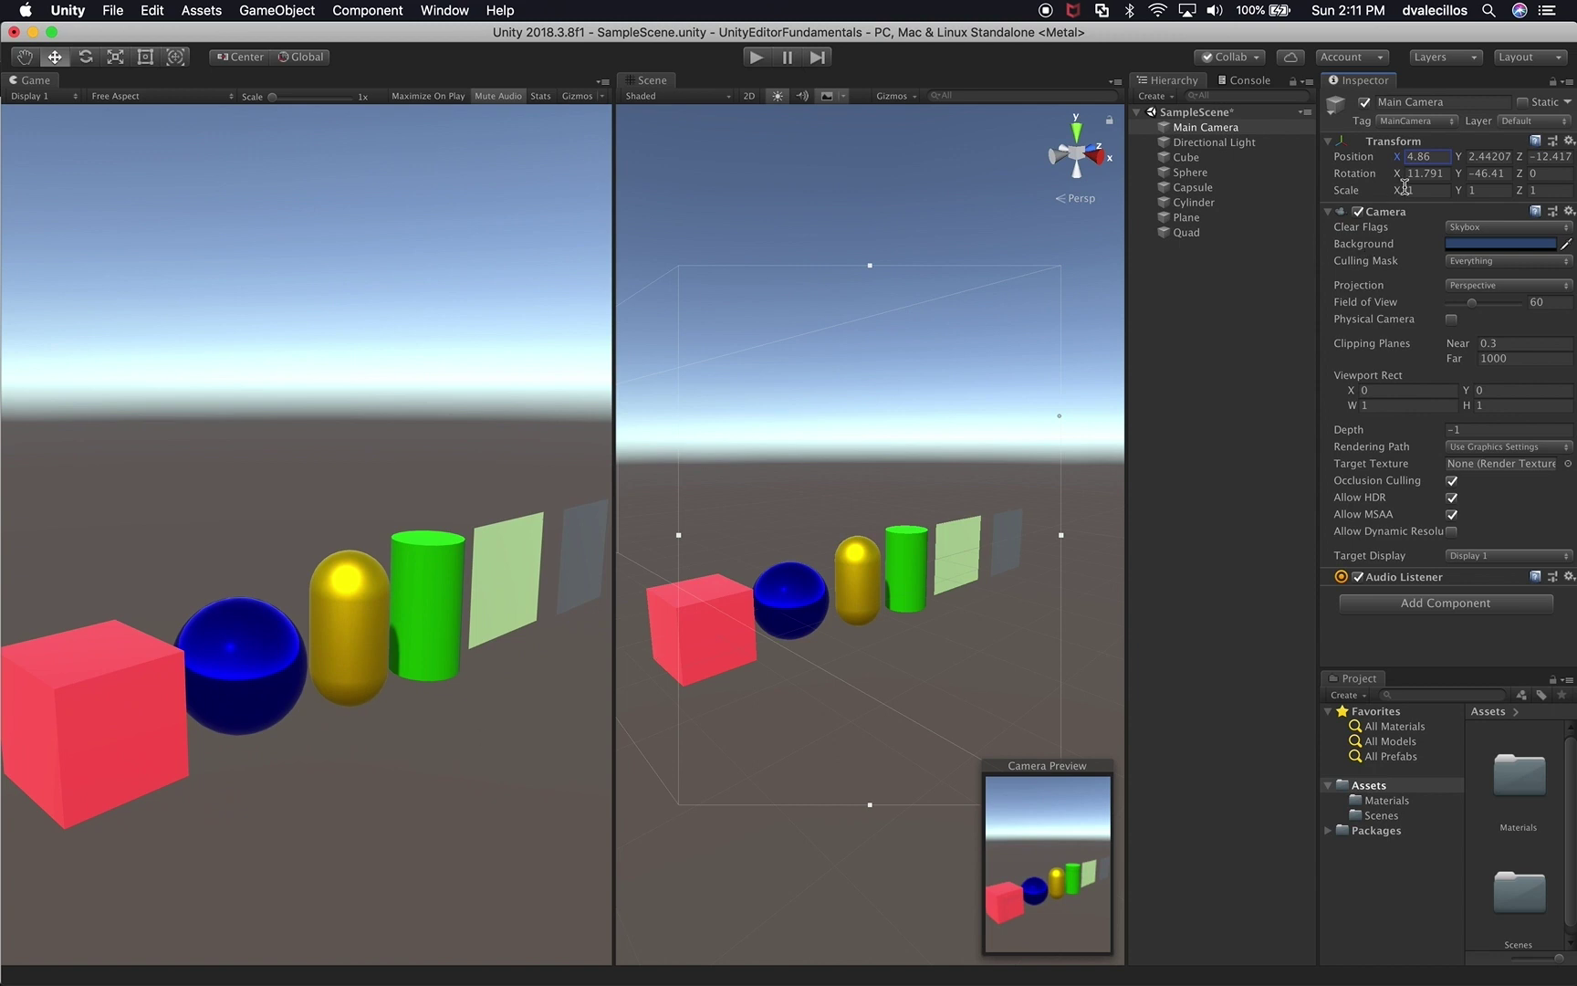
left_click(1461, 157)
left_click_drag(1461, 157, 1464, 167)
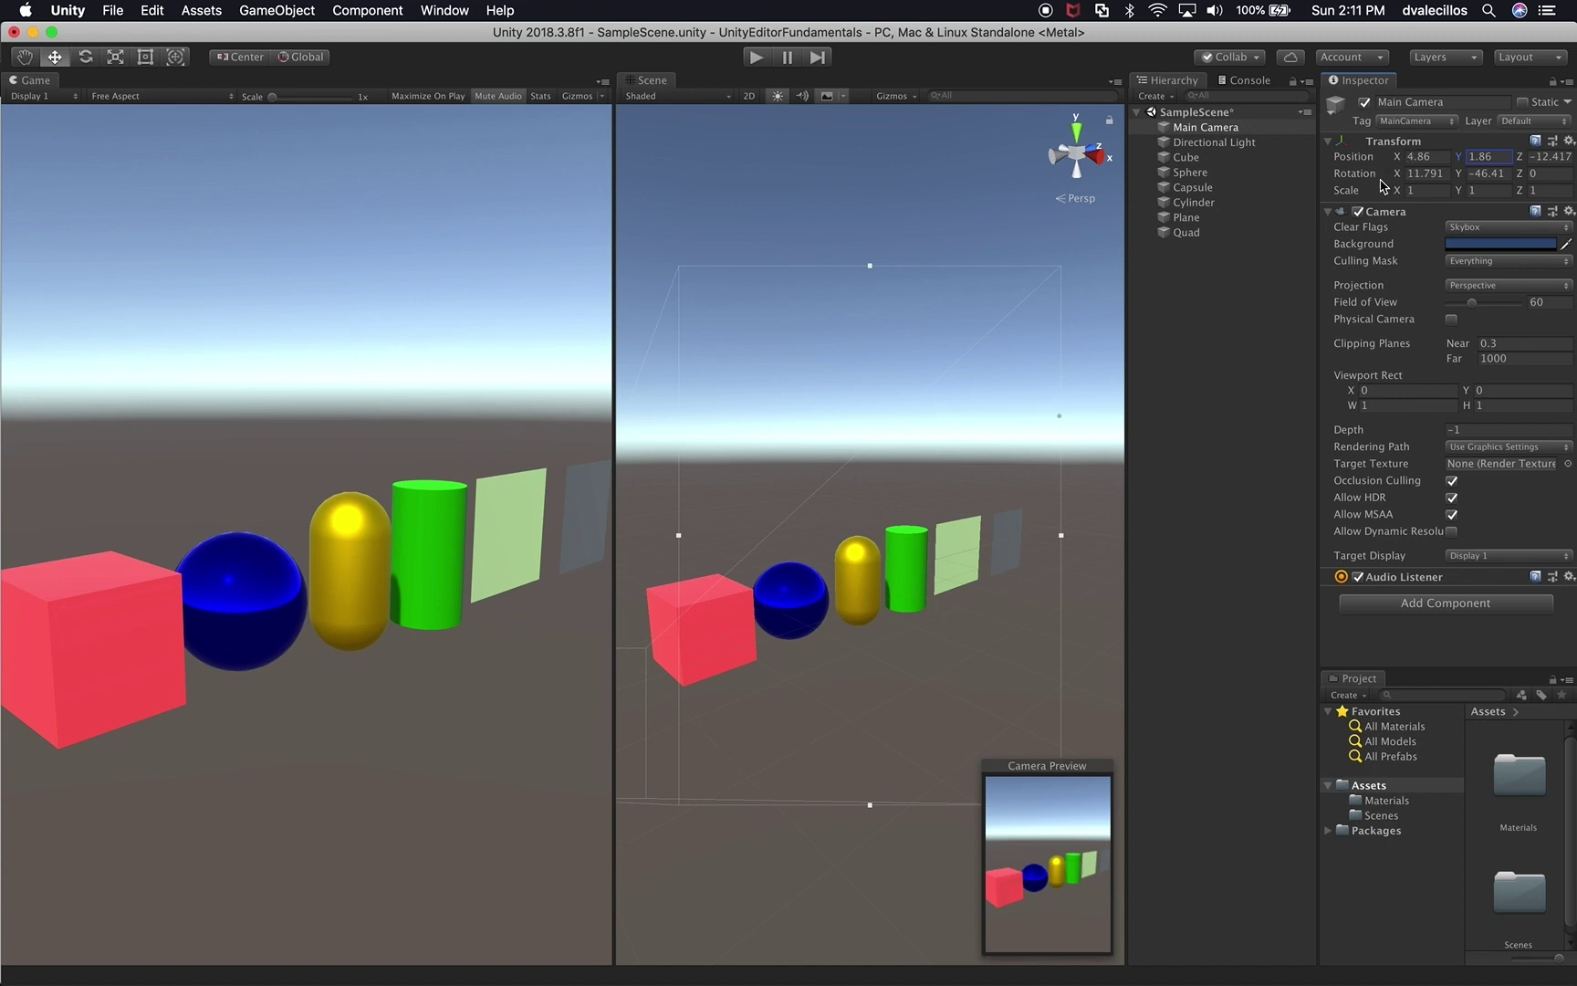
- Narrow the Main Camera's view frustum, then widen its Field of View to 71
left_click(1219, 157)
left_click(1223, 142)
left_click(1233, 129)
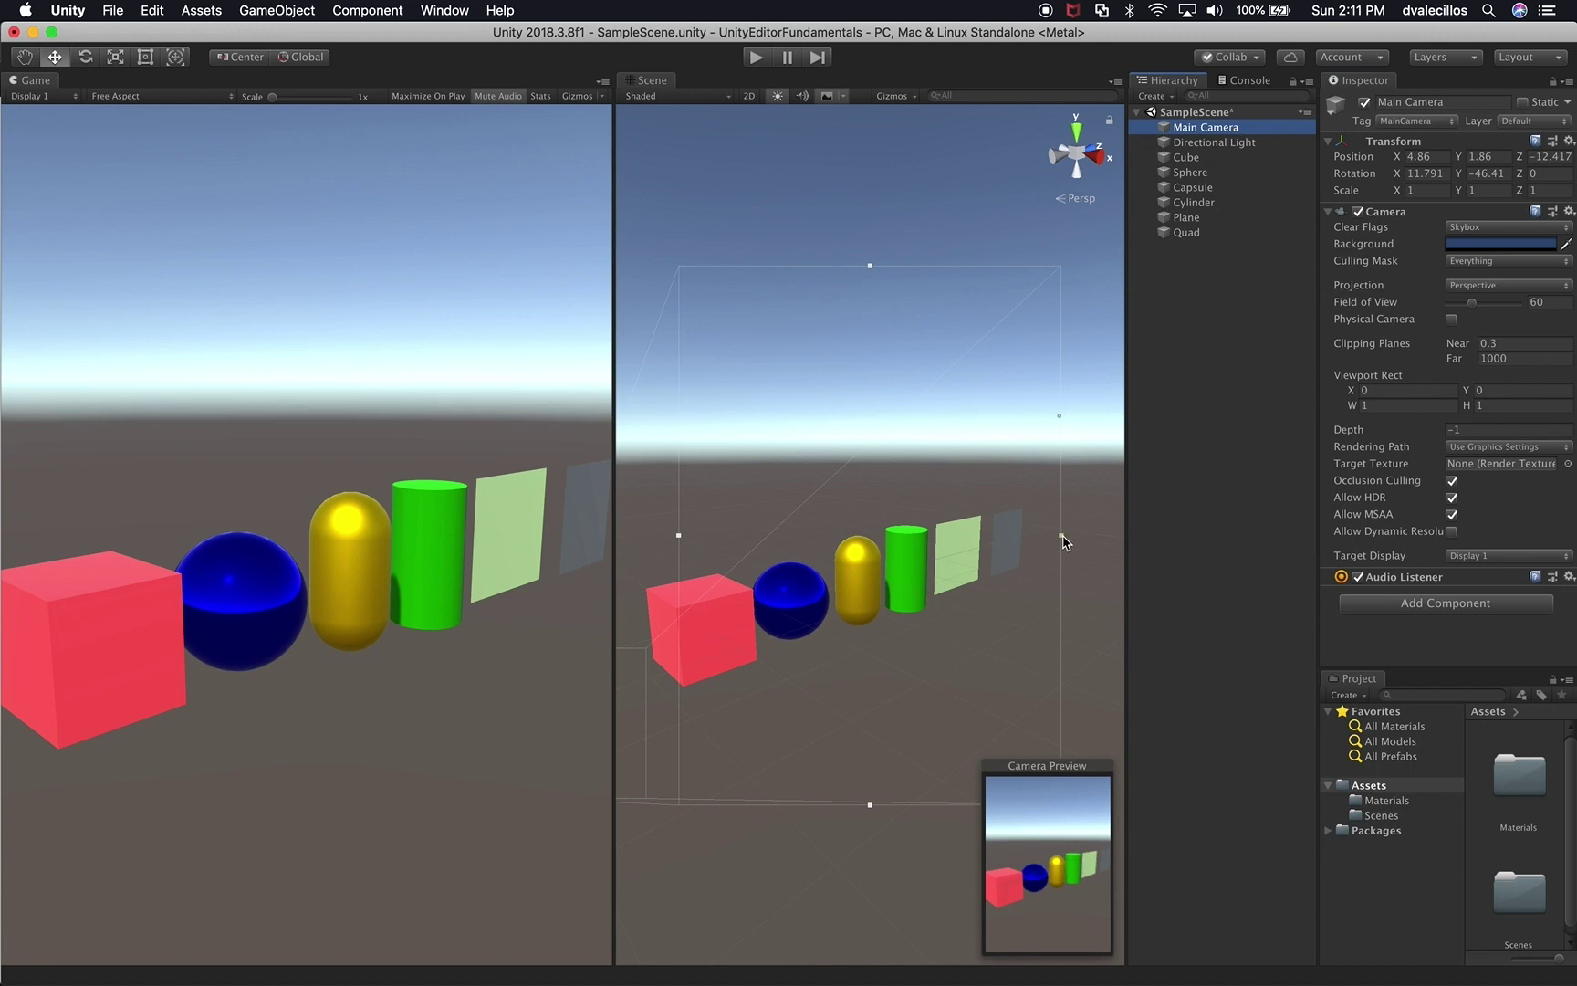
left_click_drag(1062, 537, 912, 582)
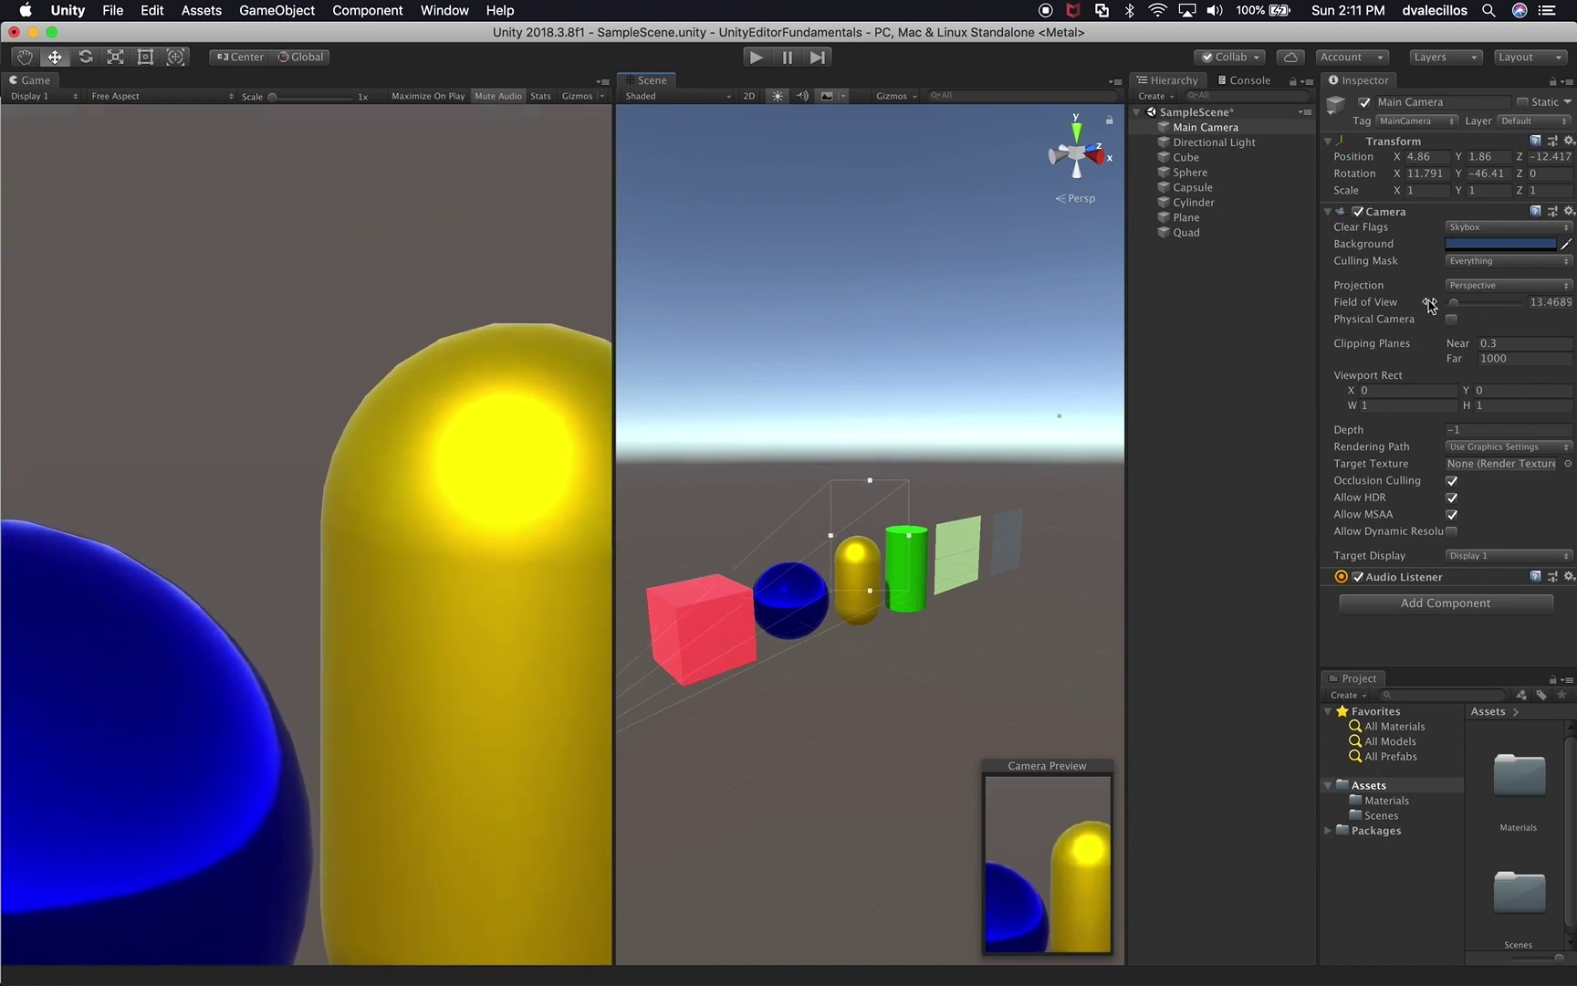
mouse_move(1454, 310)
left_mouse_down()
mouse_move(1498, 312)
mouse_move(1479, 321)
left_mouse_up()
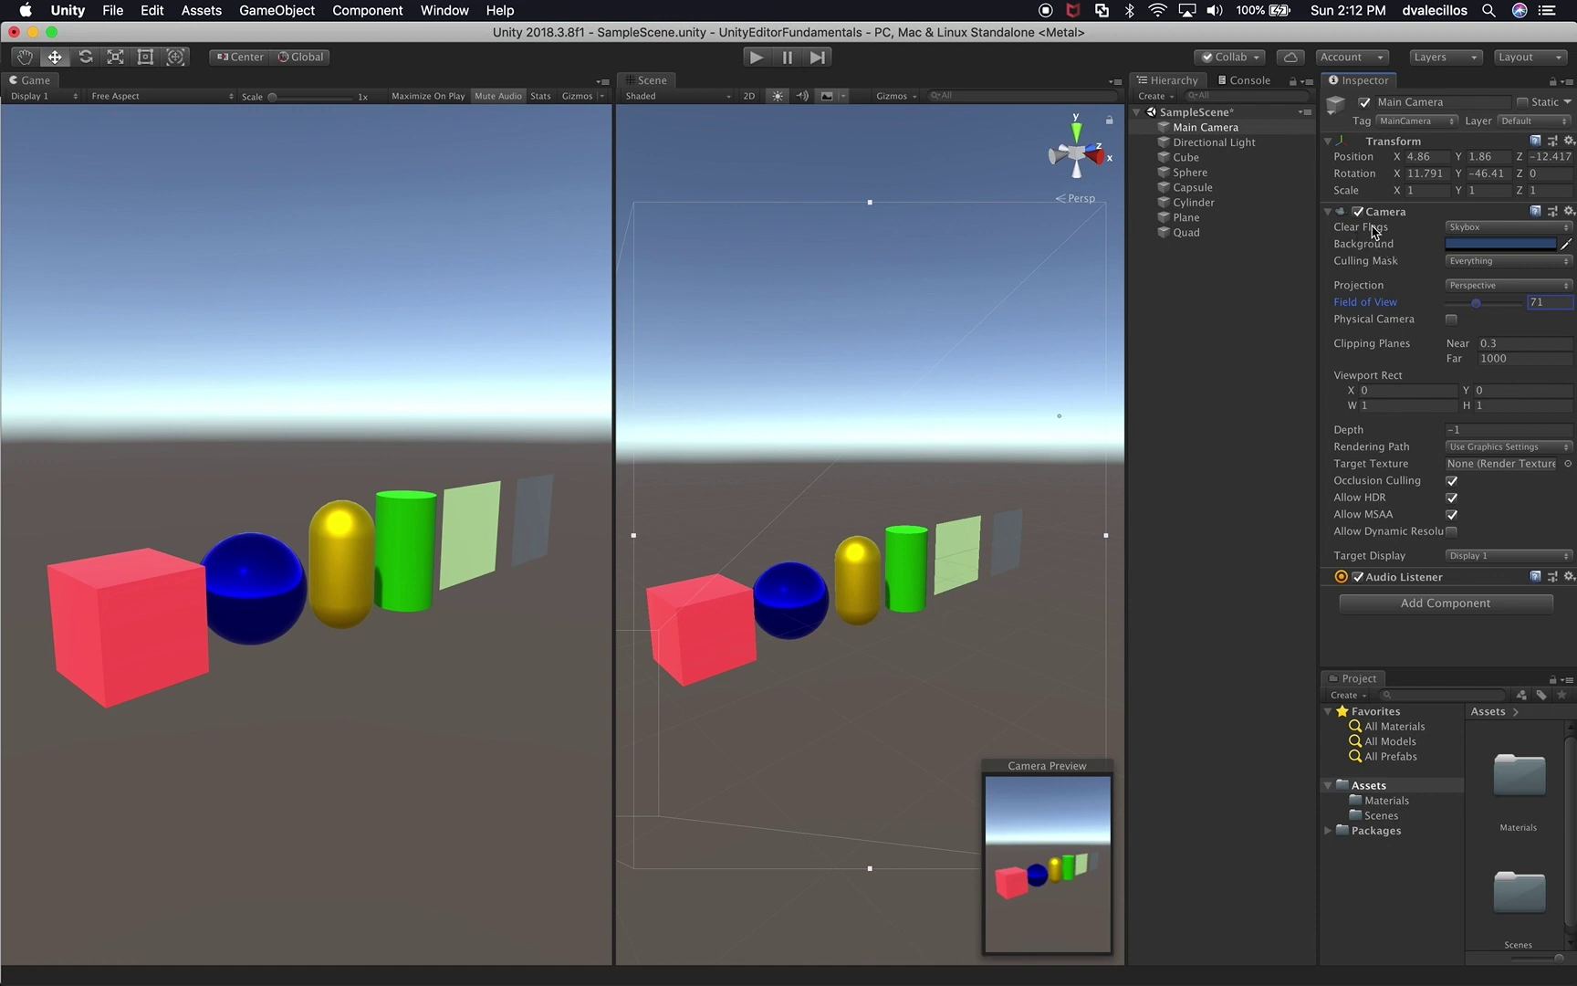
- Review the camera's Clear Flags options, choose Solid Color and make the background black
mouse_move(1357, 233)
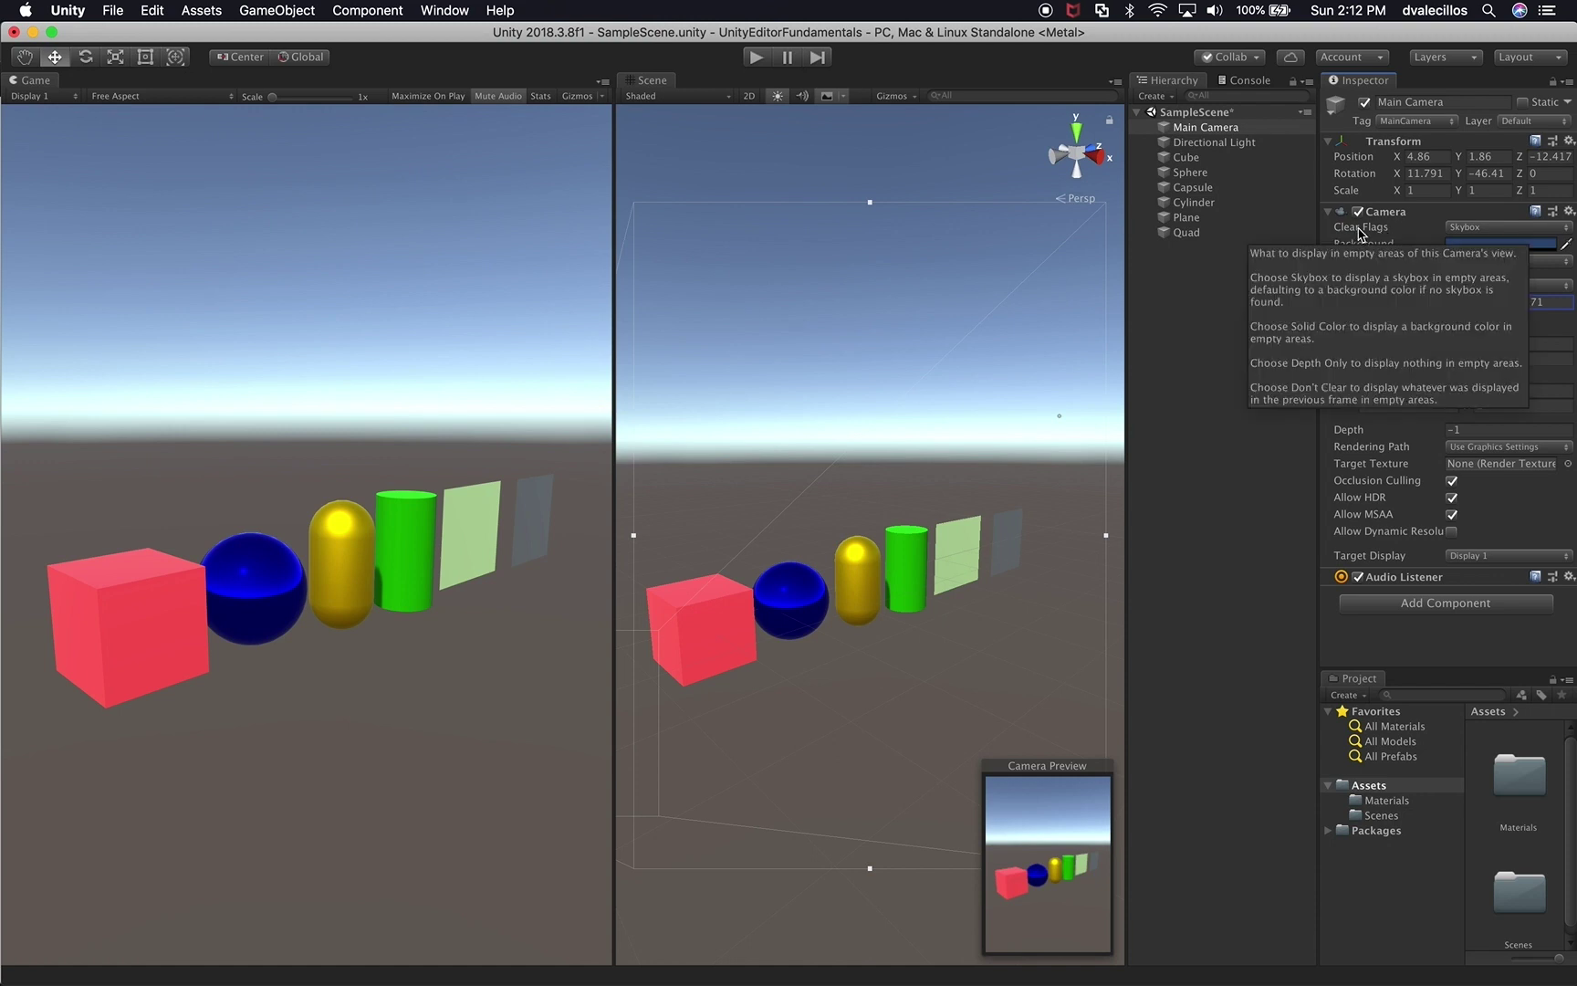
left_click(1454, 227)
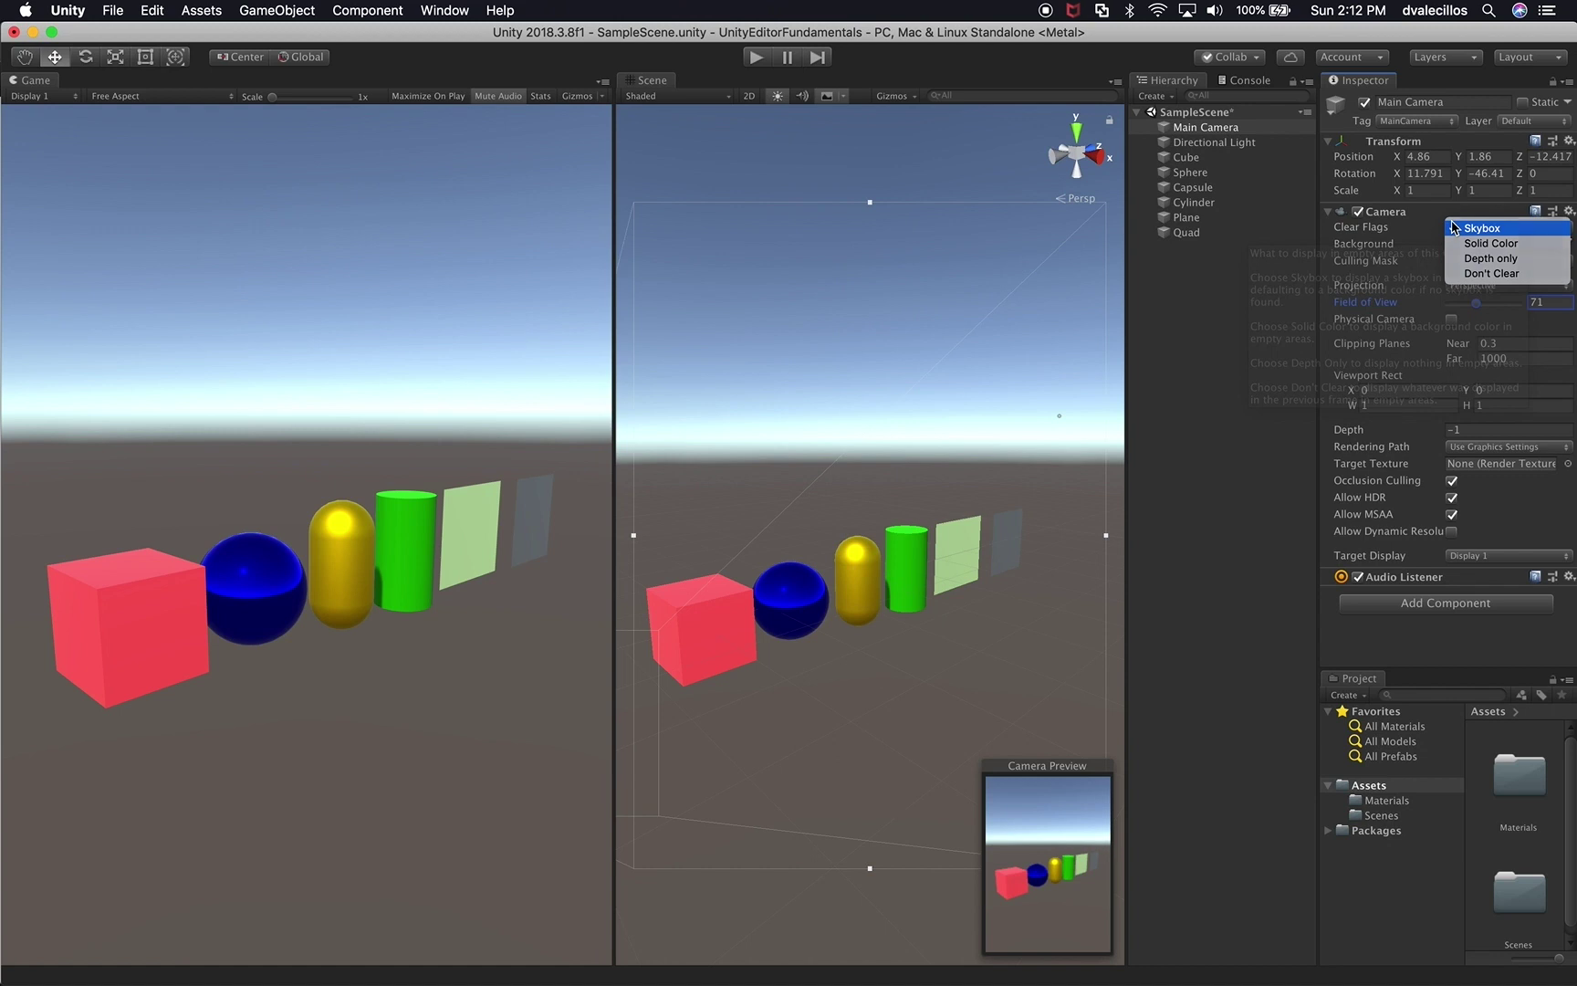
left_click(1454, 227)
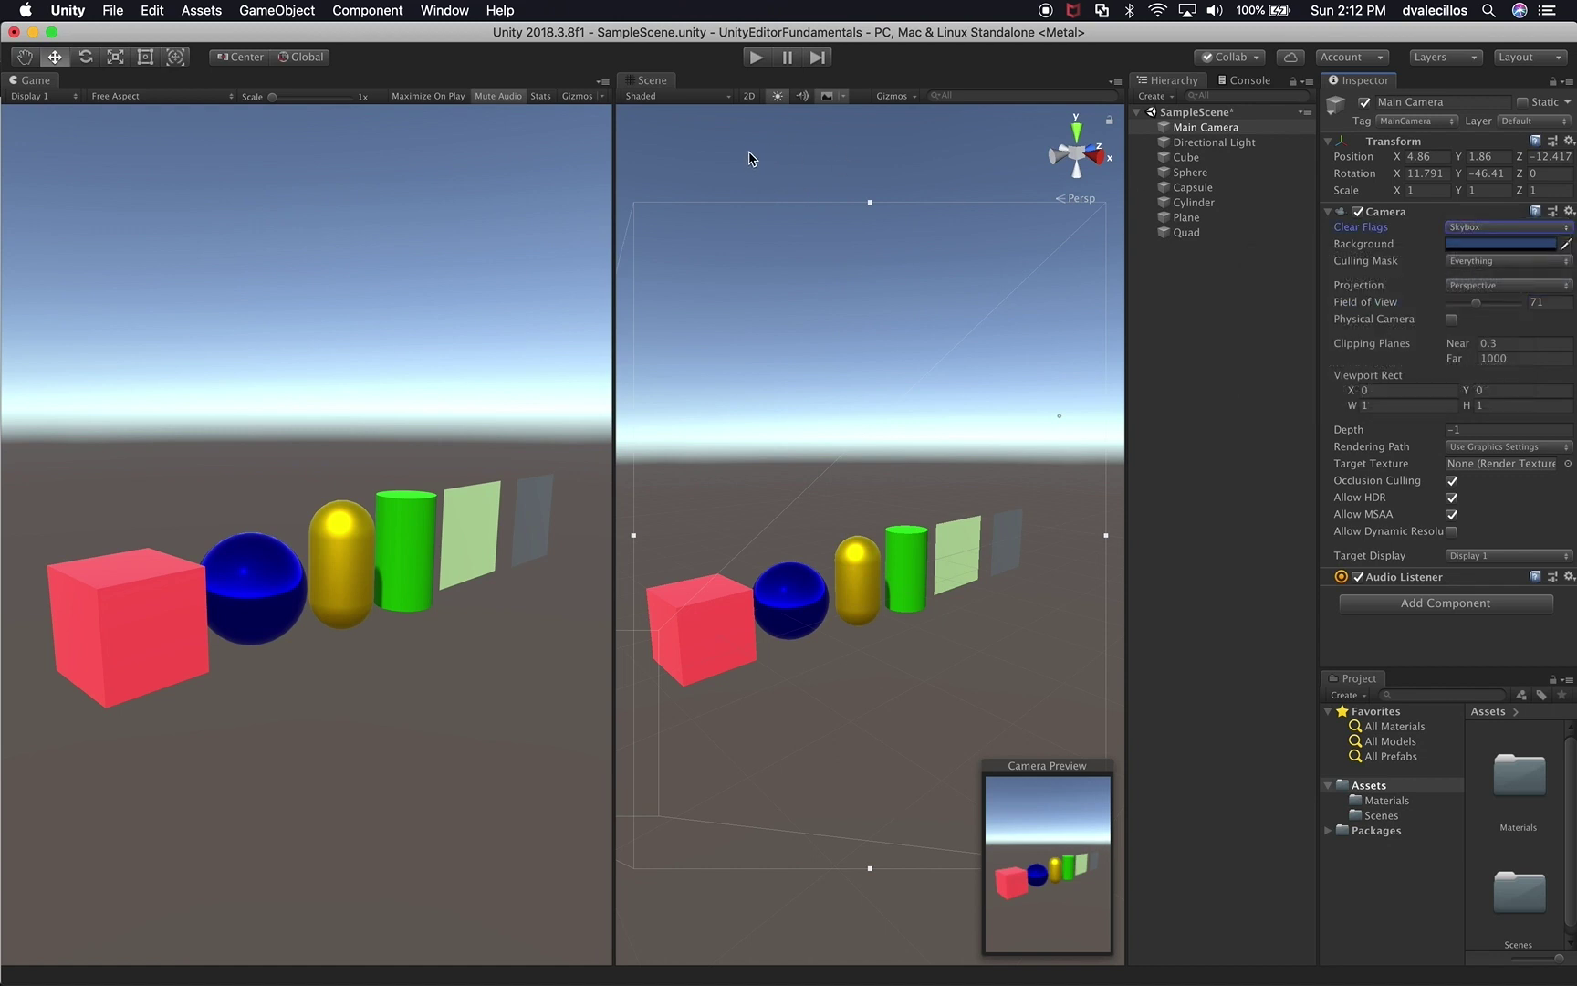
left_click(1454, 233)
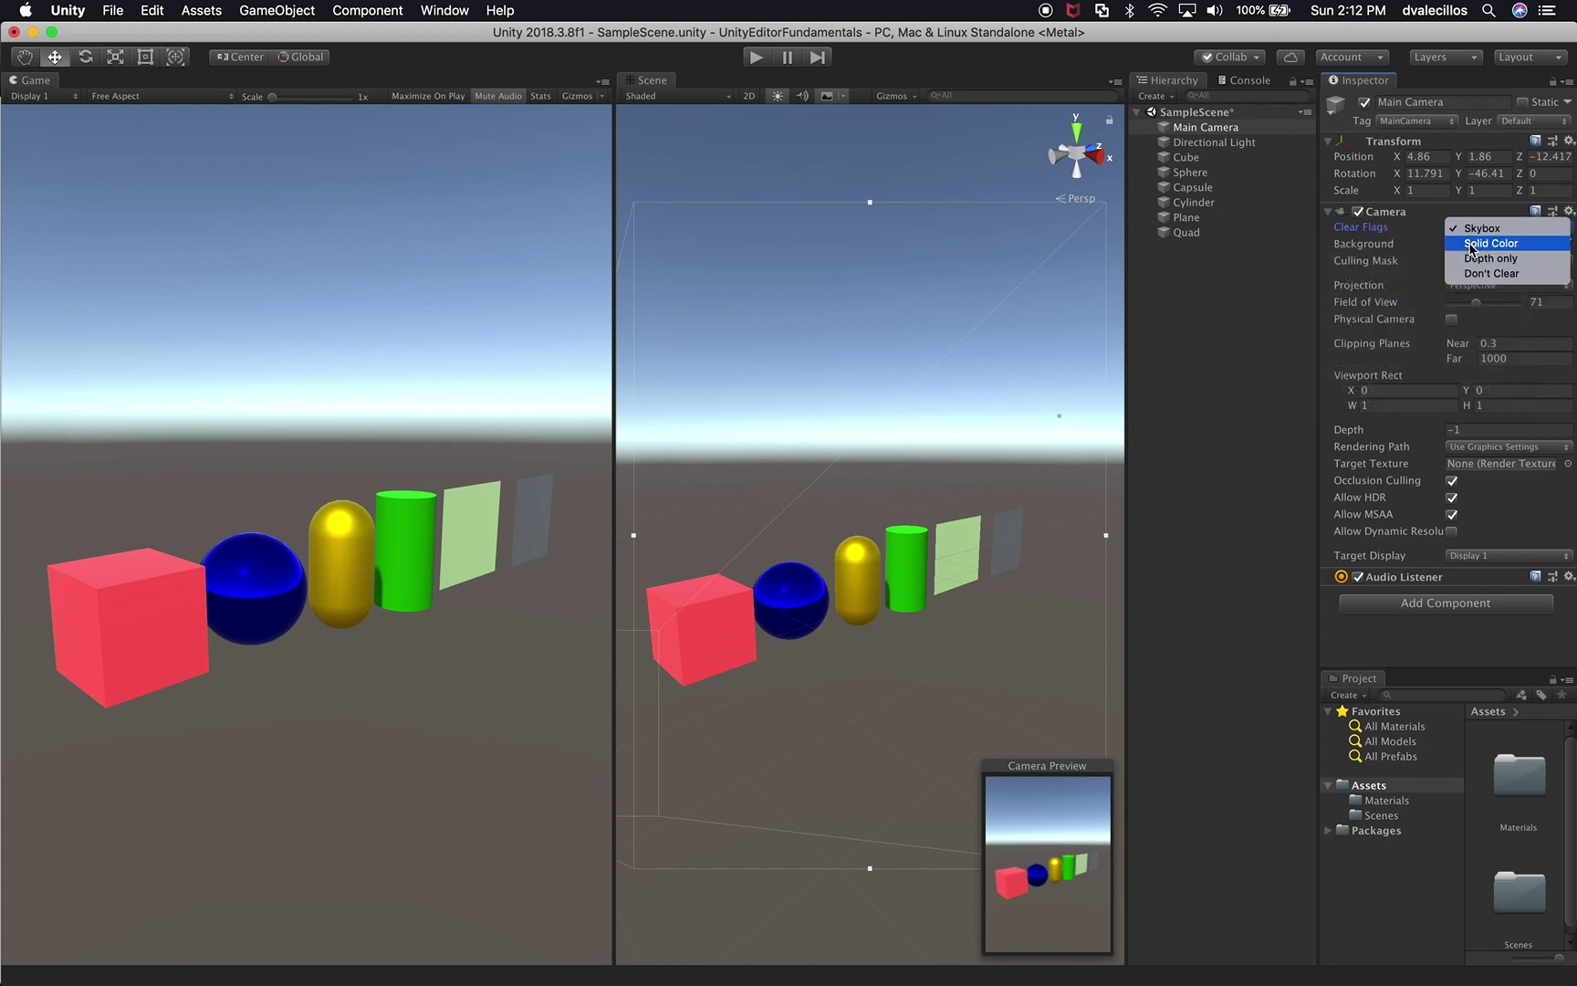
left_click(1471, 244)
left_click(1470, 245)
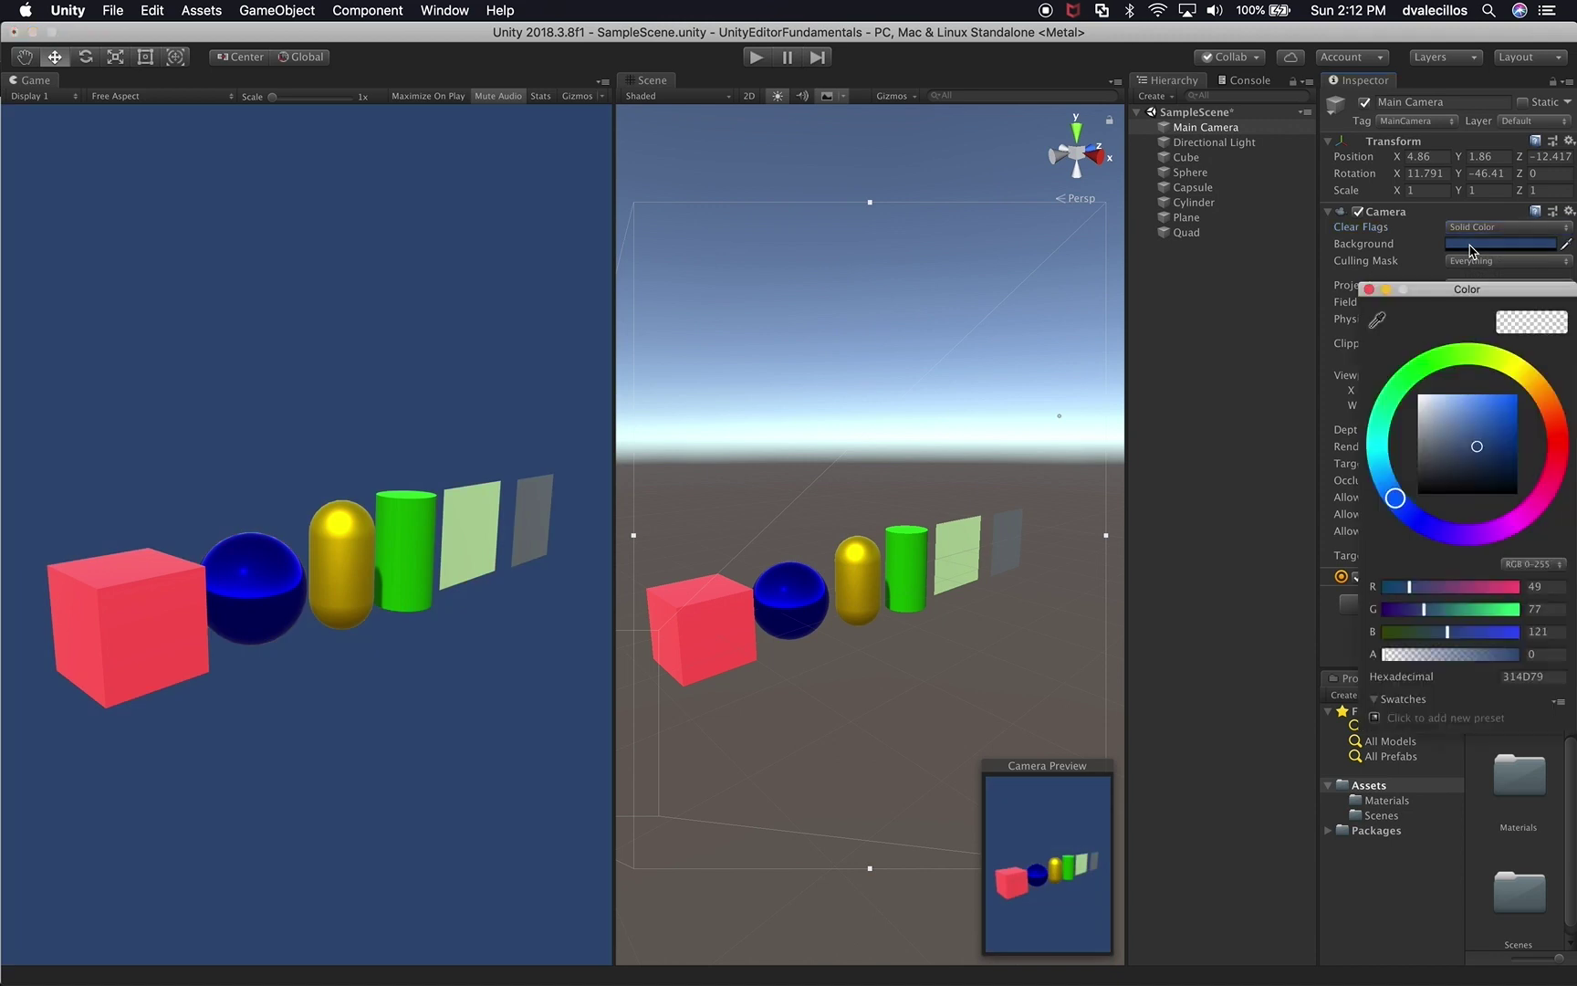
left_click_drag(1422, 447, 1393, 530)
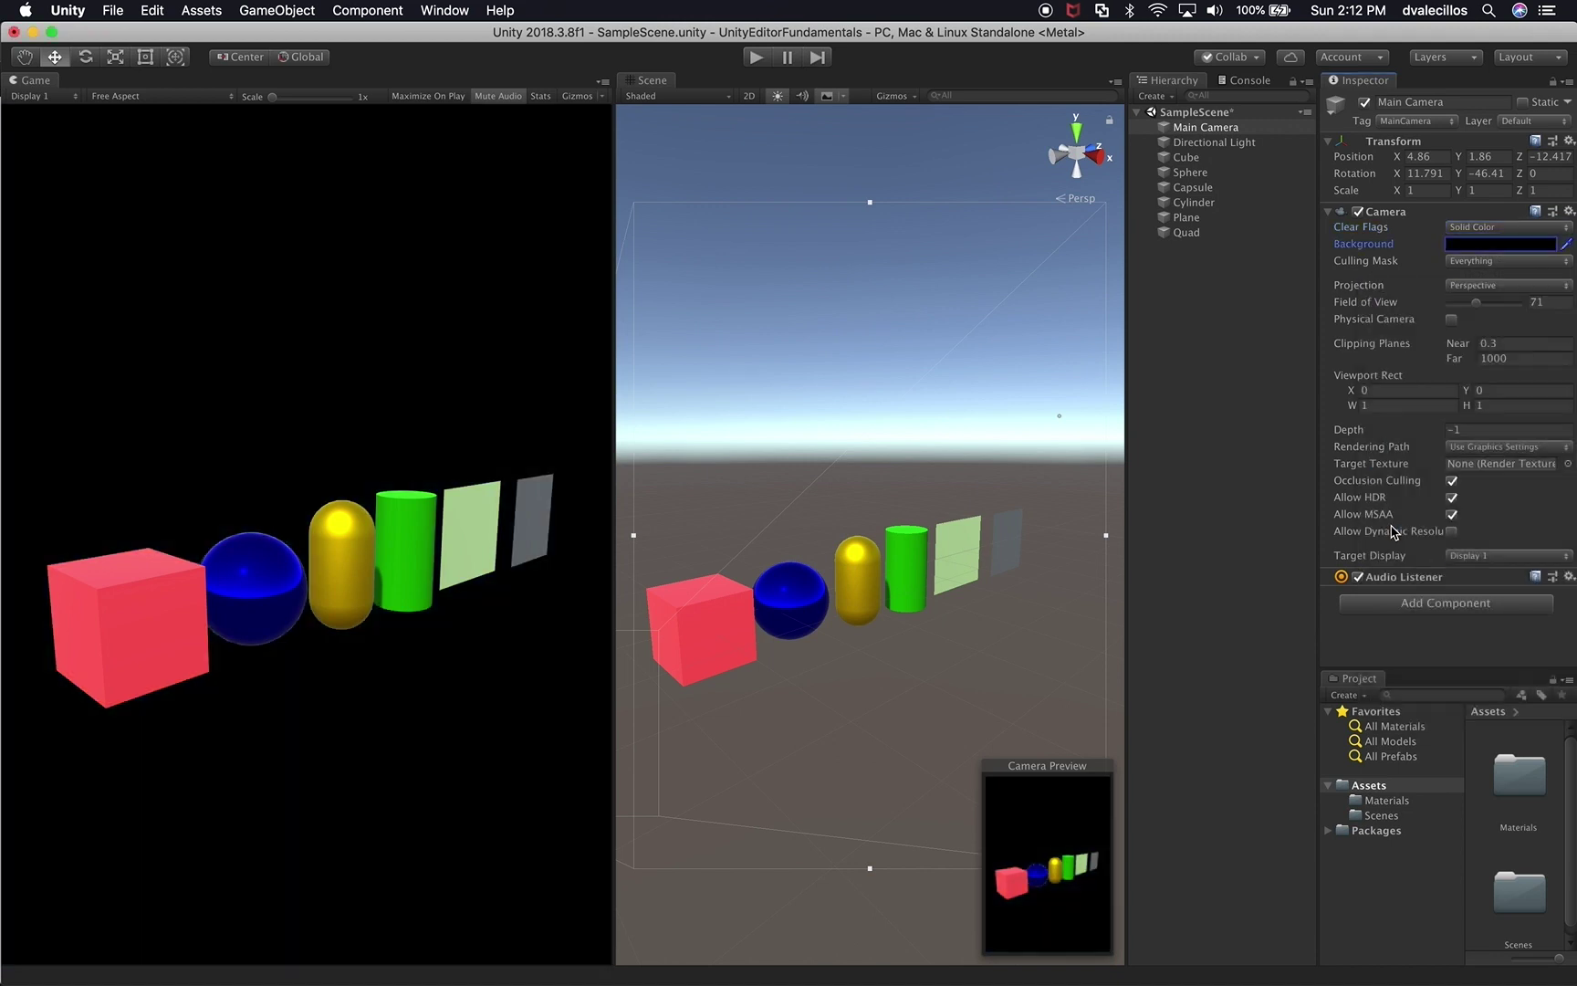
- Try a red D40F0F camera background and a dark green 3F523F one
left_click(1505, 247)
left_click_drag(1439, 446, 1517, 398)
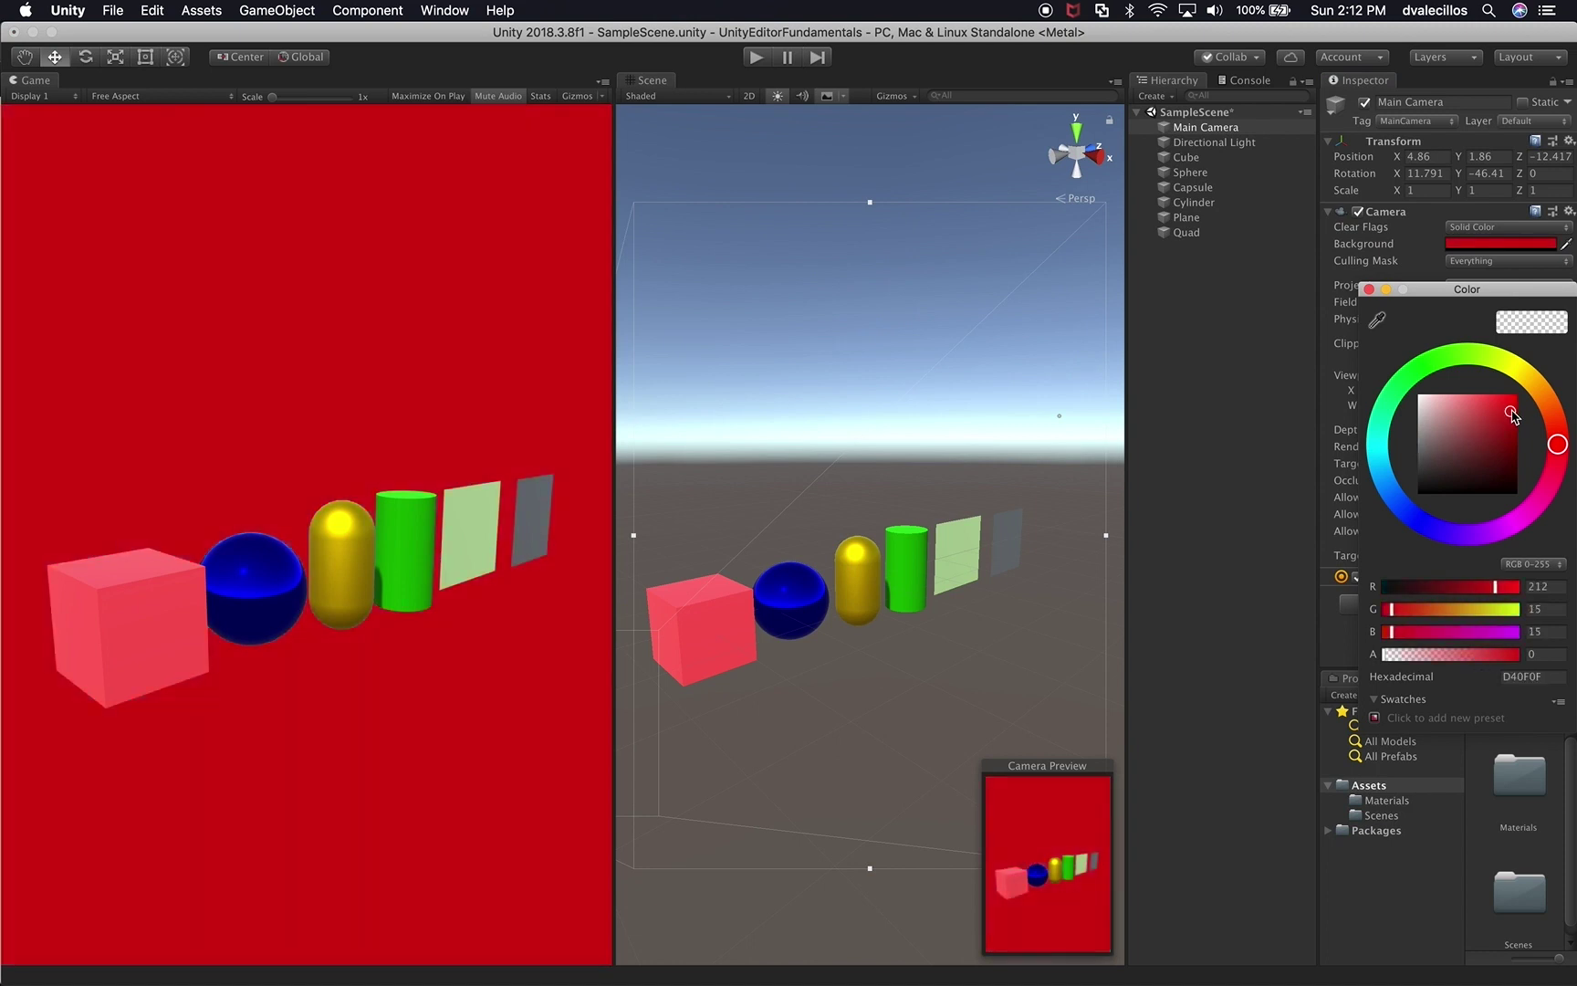
left_click(1508, 248)
left_click(1428, 365)
mouse_move(1465, 447)
left_mouse_down()
mouse_move(1458, 415)
mouse_move(1441, 461)
left_mouse_up()
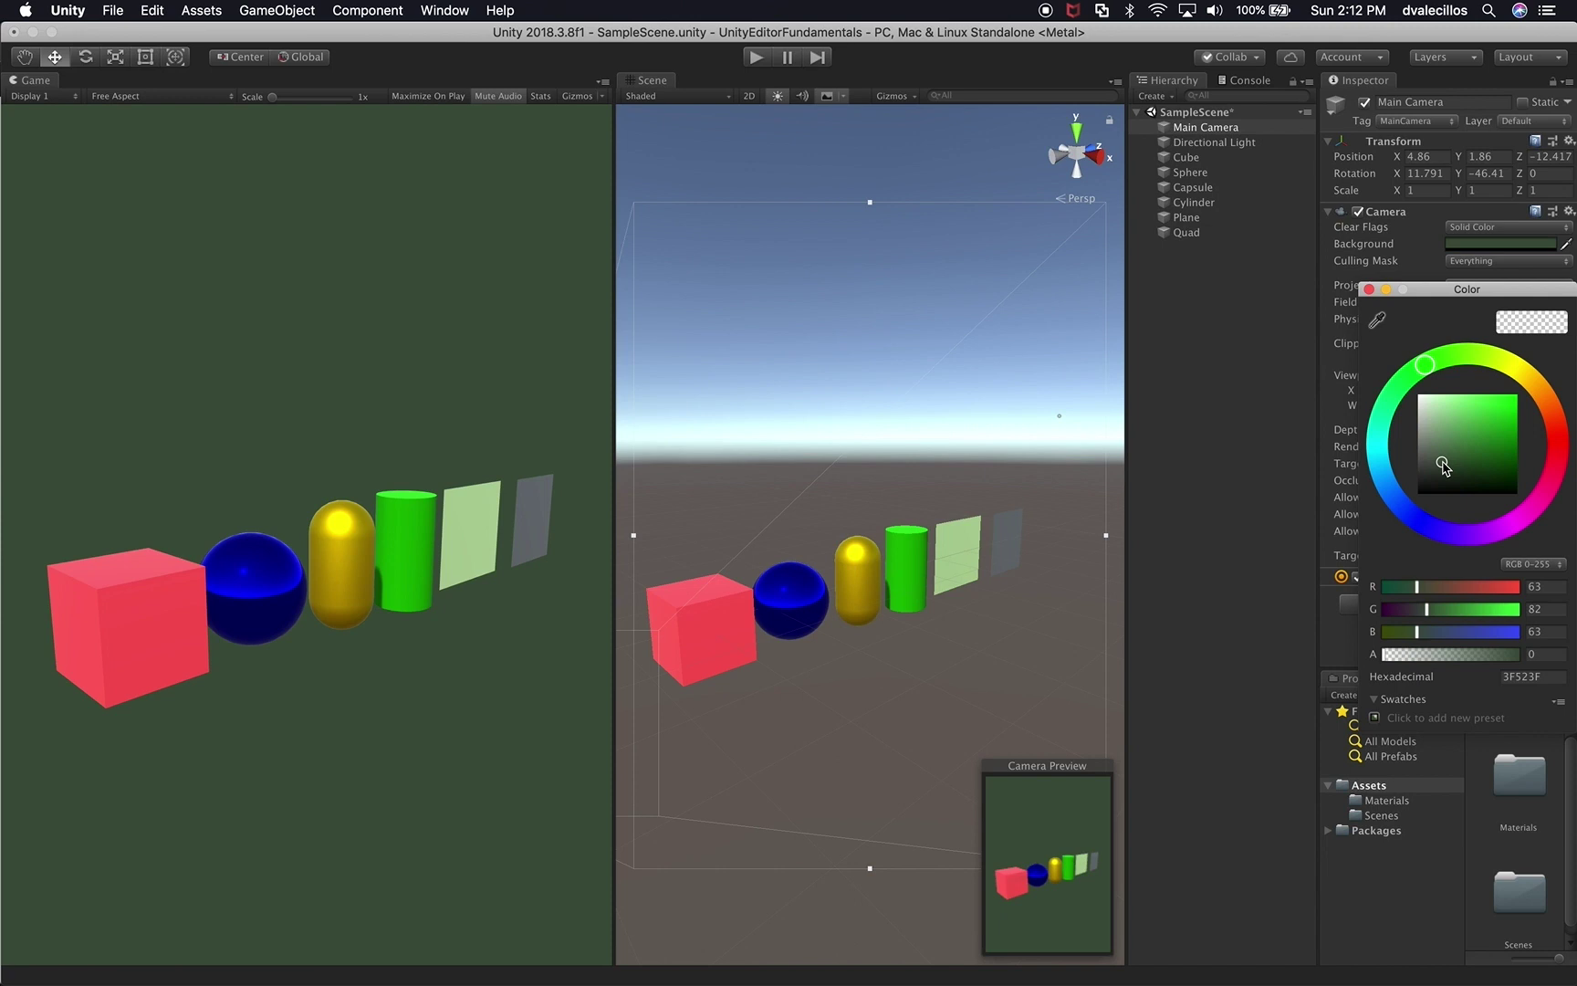
left_click(1379, 242)
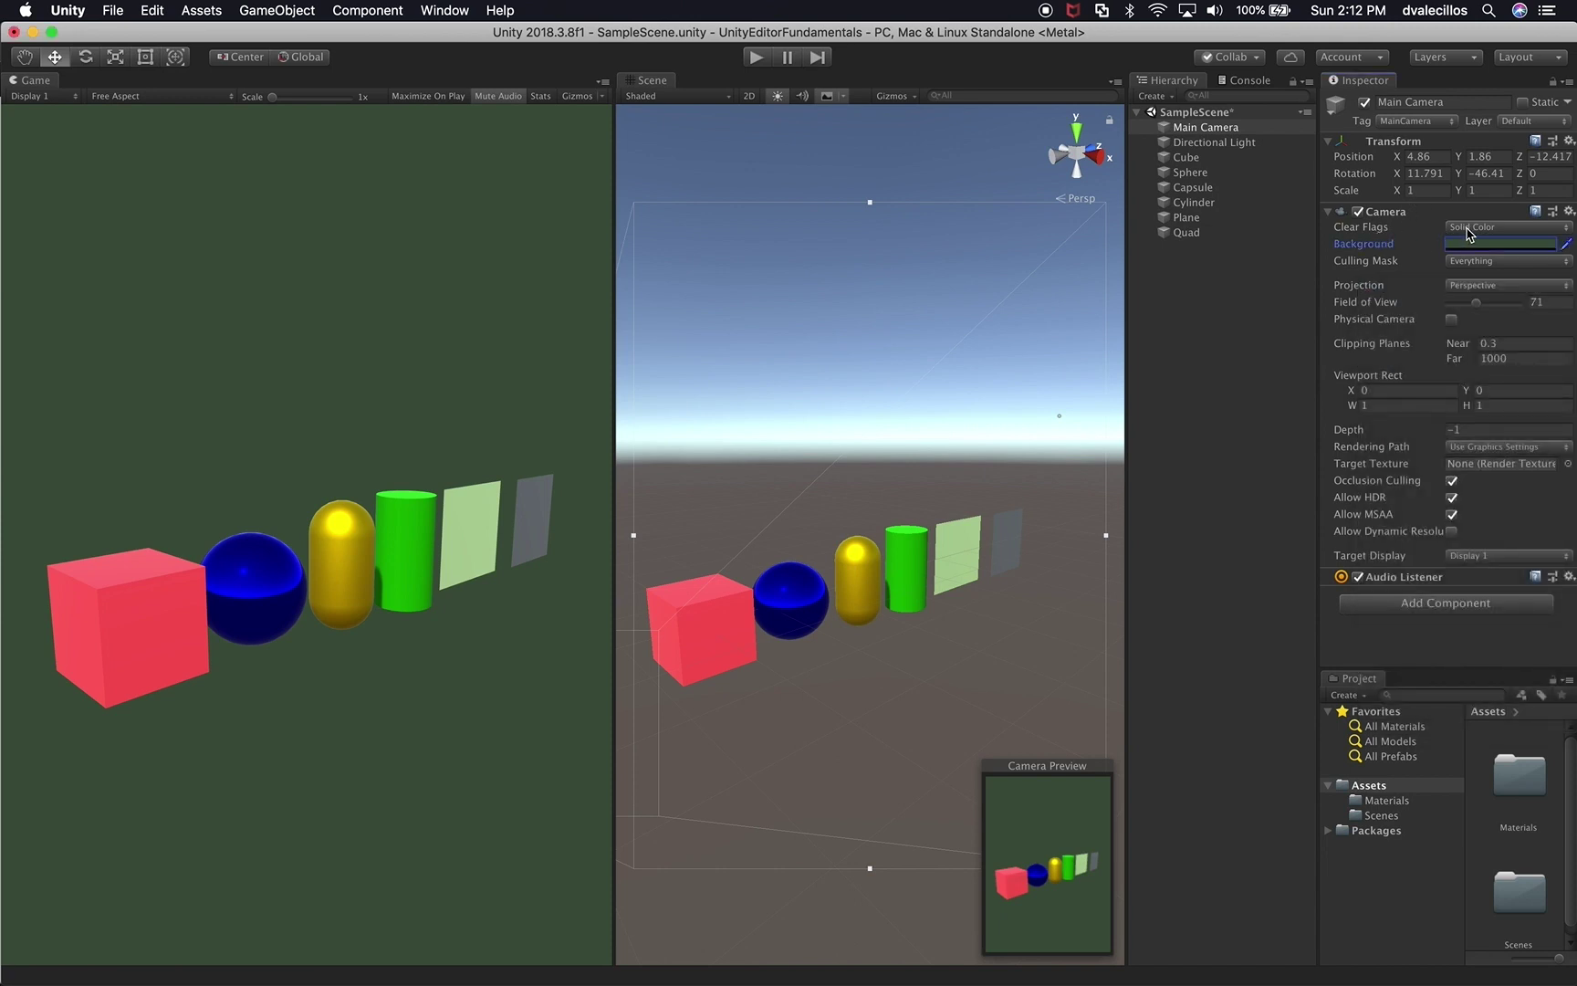
- Switch the camera's Clear Flags to Skybox and back to Solid Color
left_click(1506, 227)
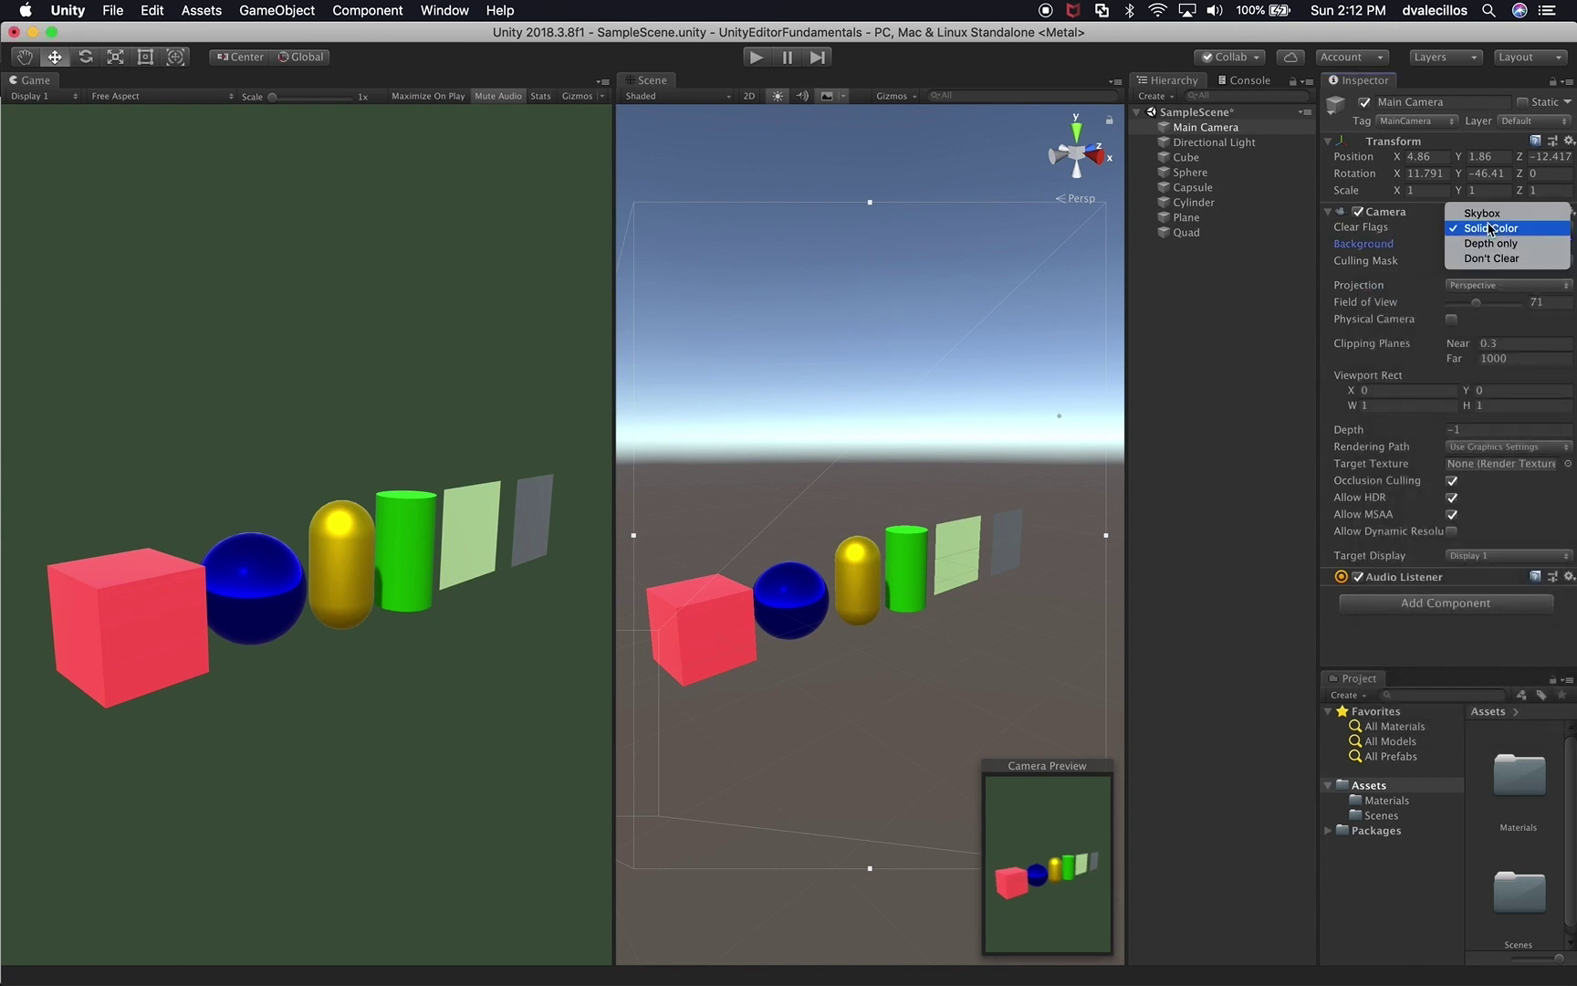
left_click(1498, 244)
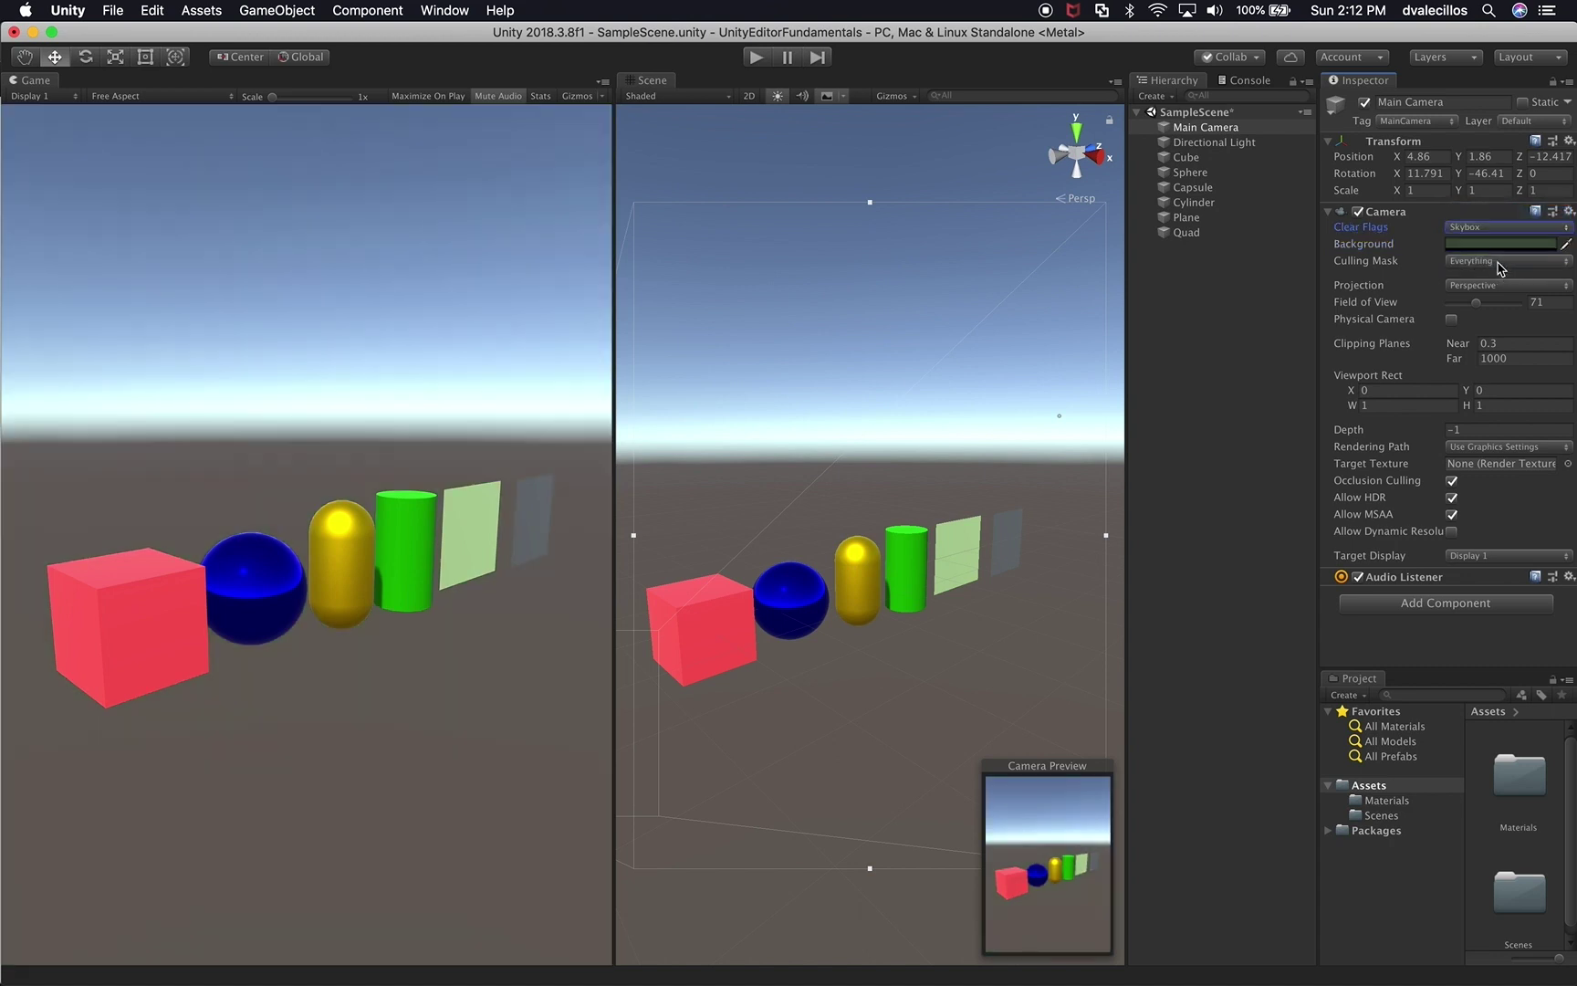
left_click(1473, 229)
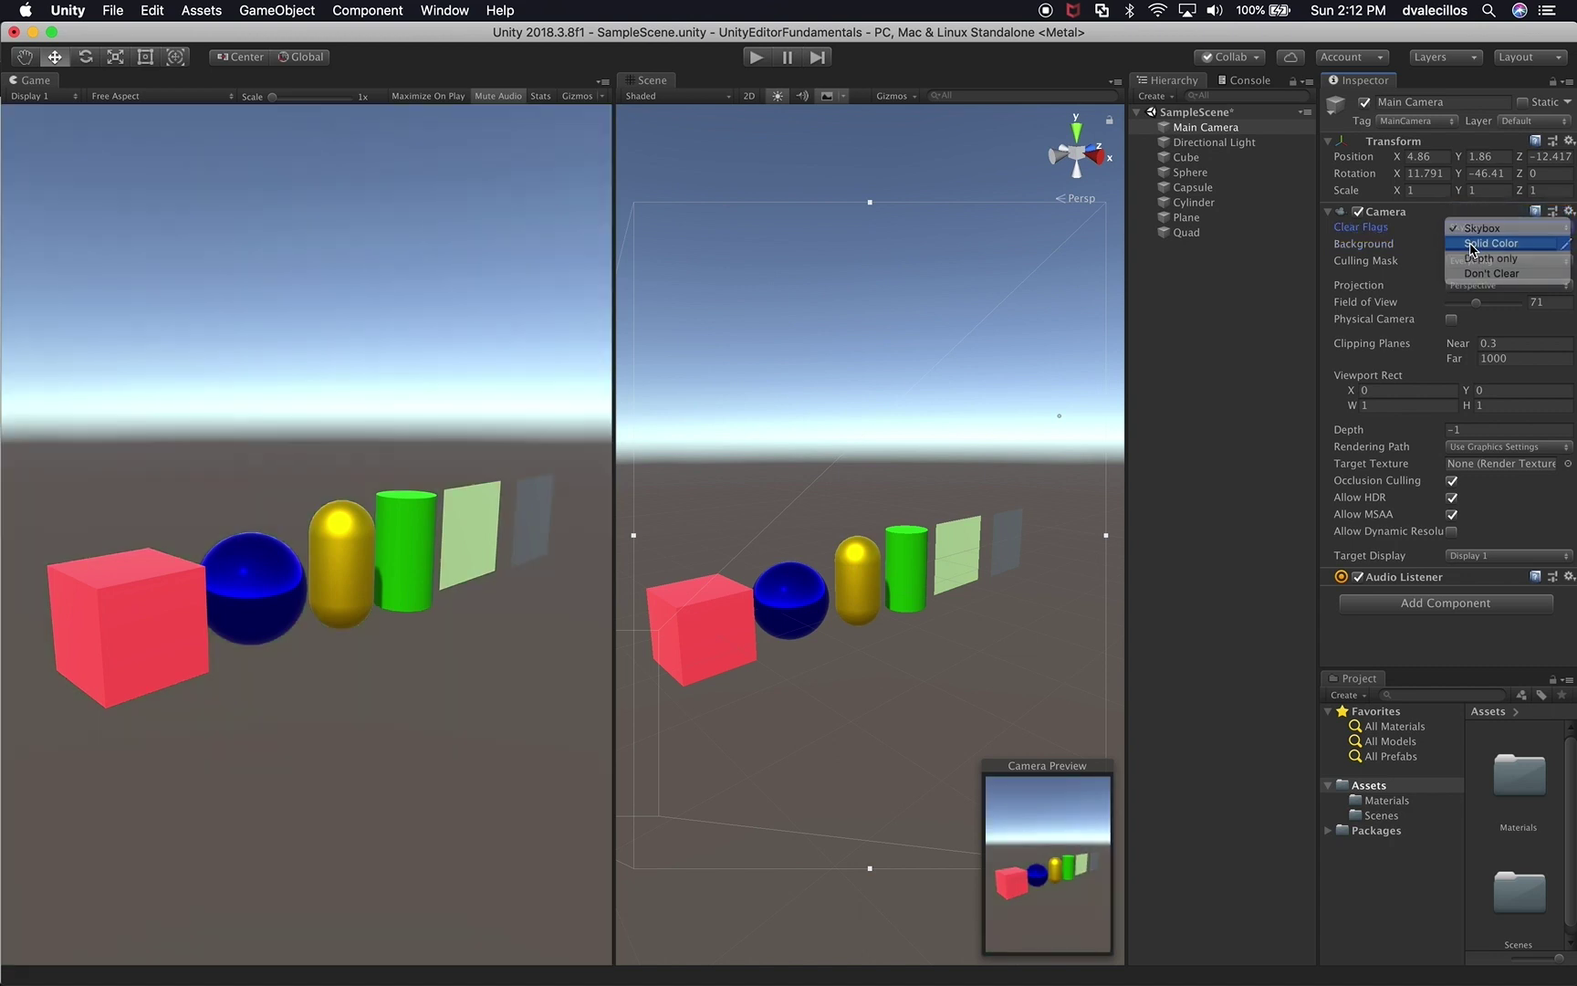
left_click(1472, 241)
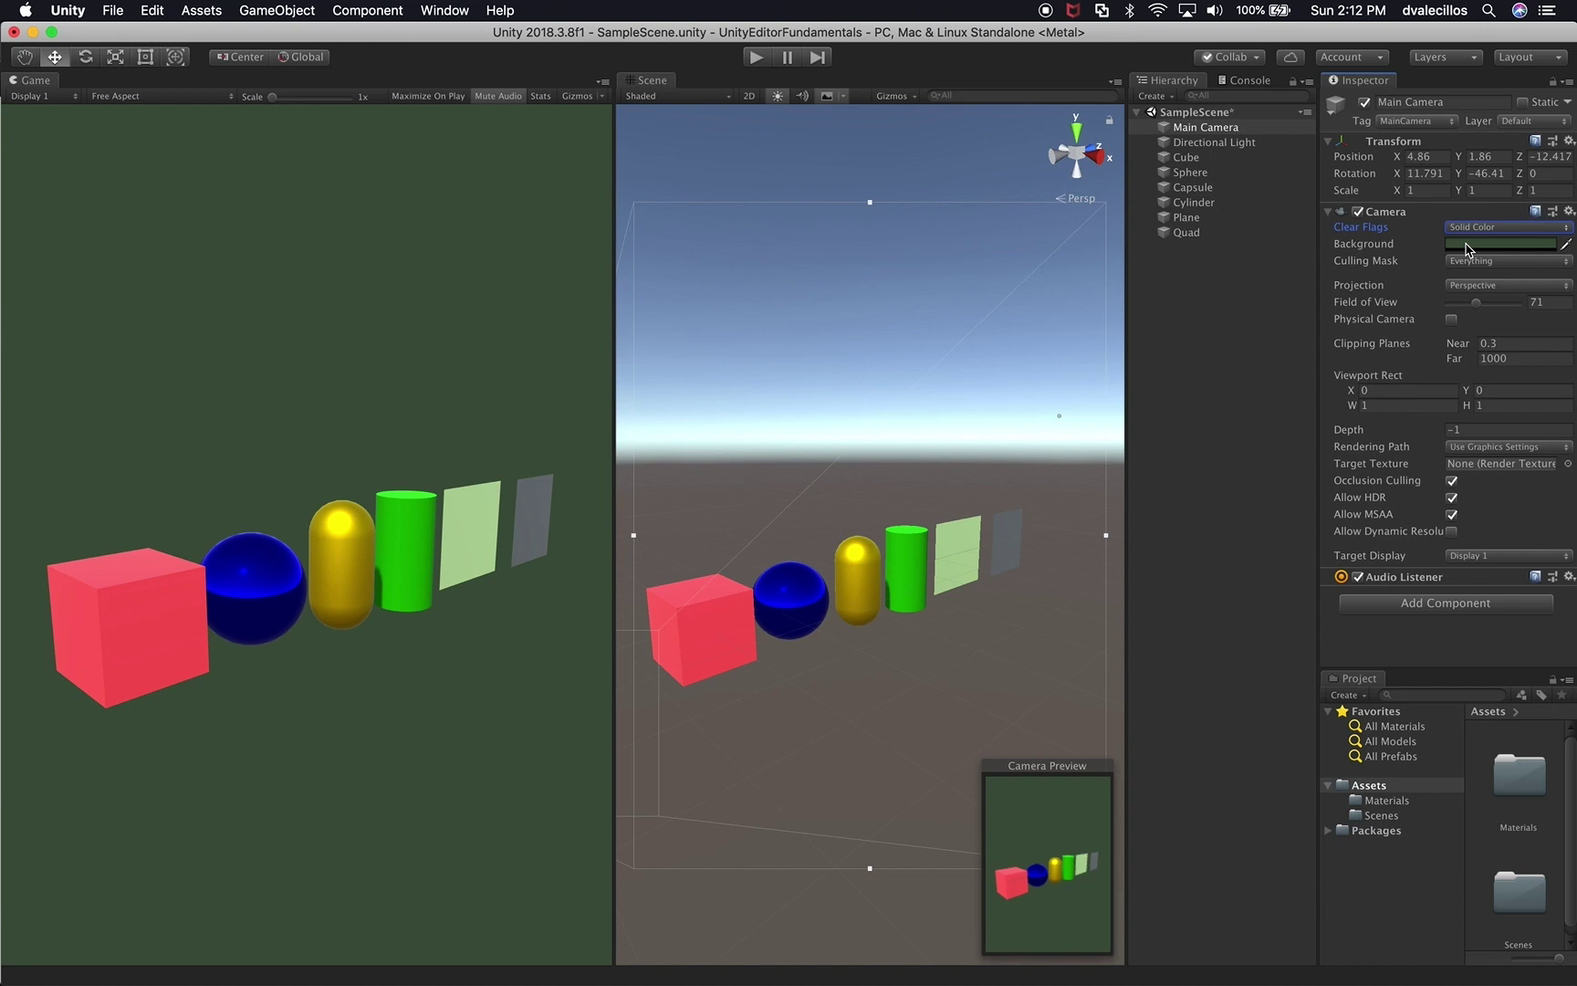
- Set the camera's background color to dark gray 272727
left_click(1467, 245)
left_click_drag(1429, 442, 1416, 481)
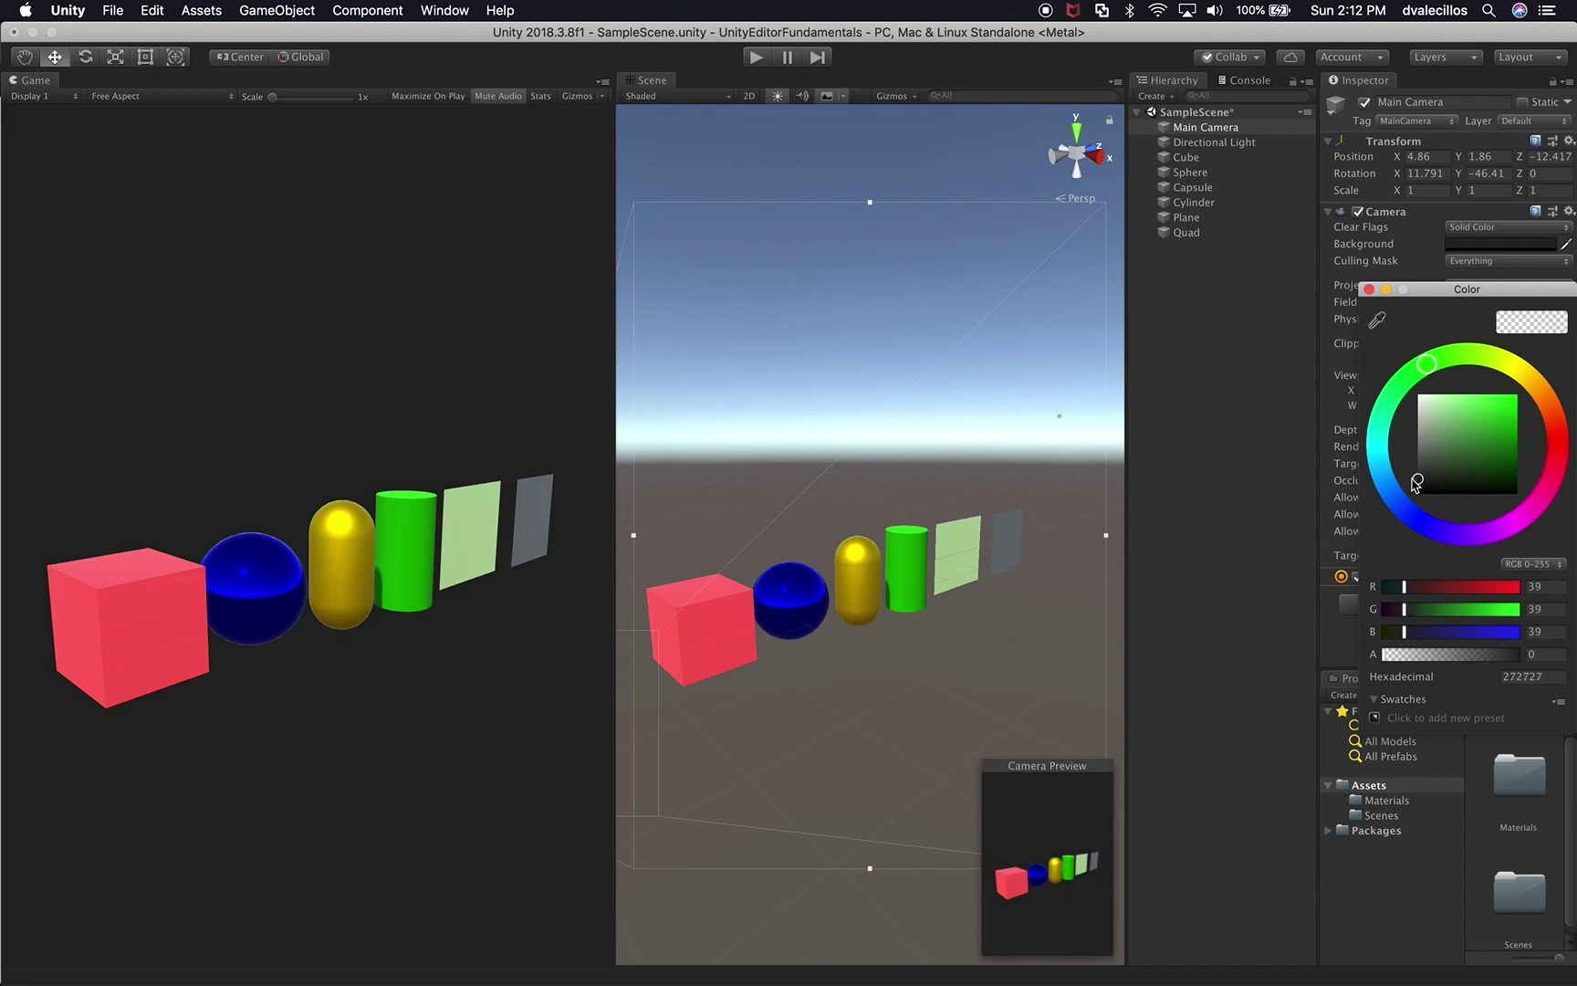
- Close the color picker, try the camera's Culling Mask on Nothing and restore it to Everything
key("Return")
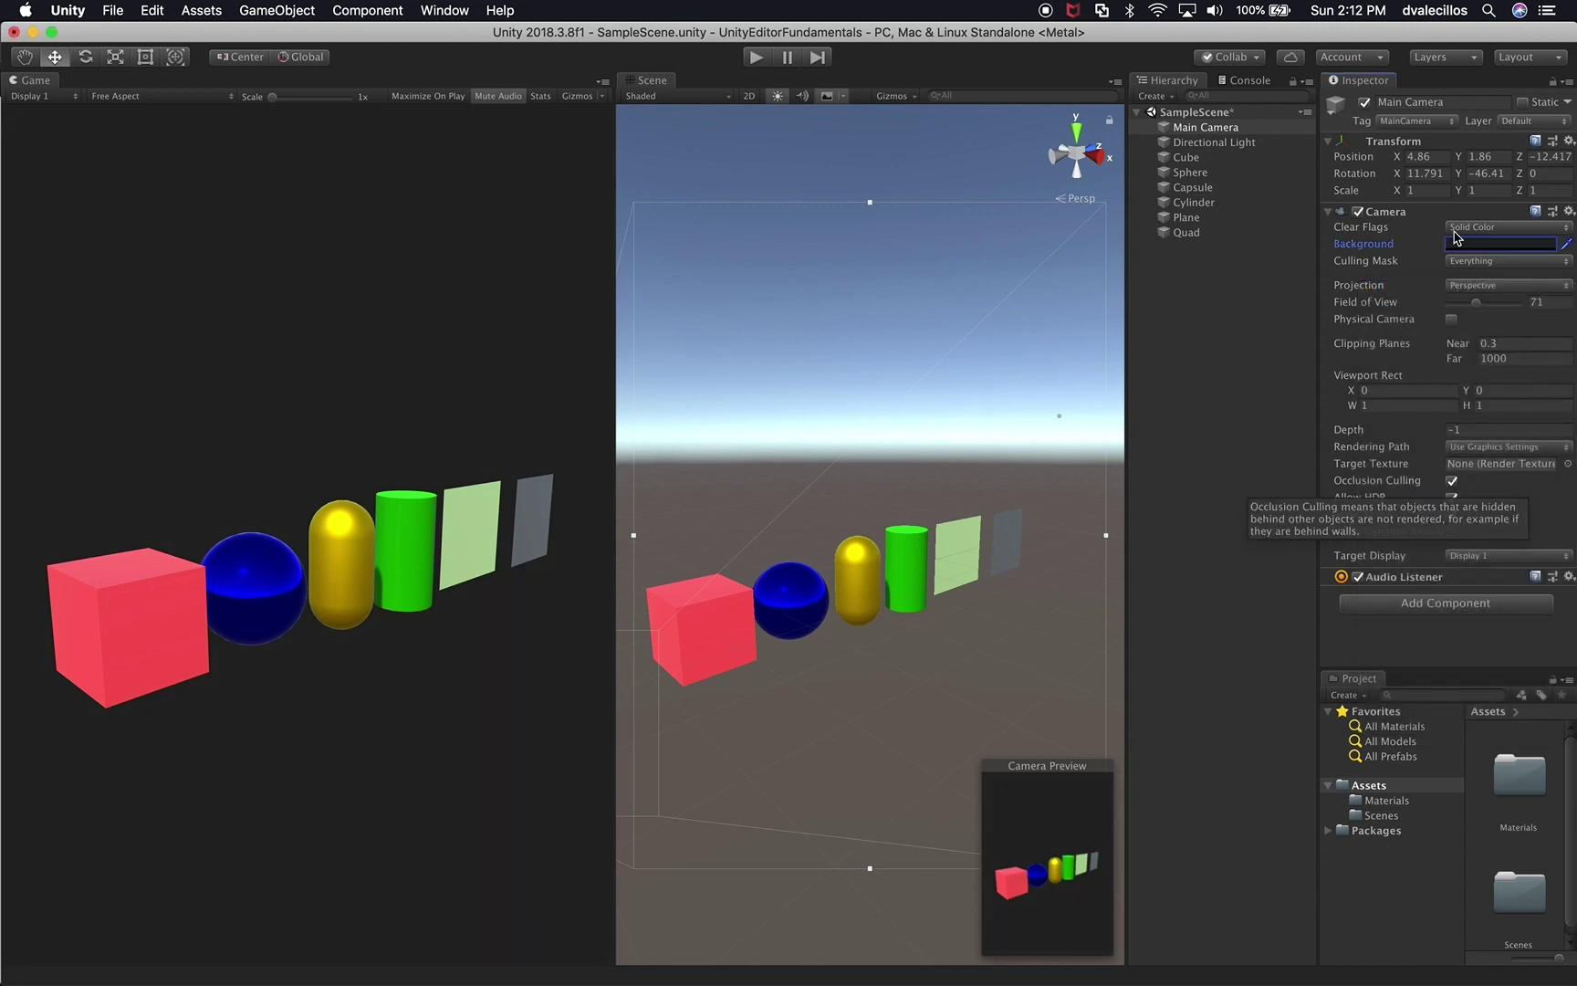
left_click(1409, 267)
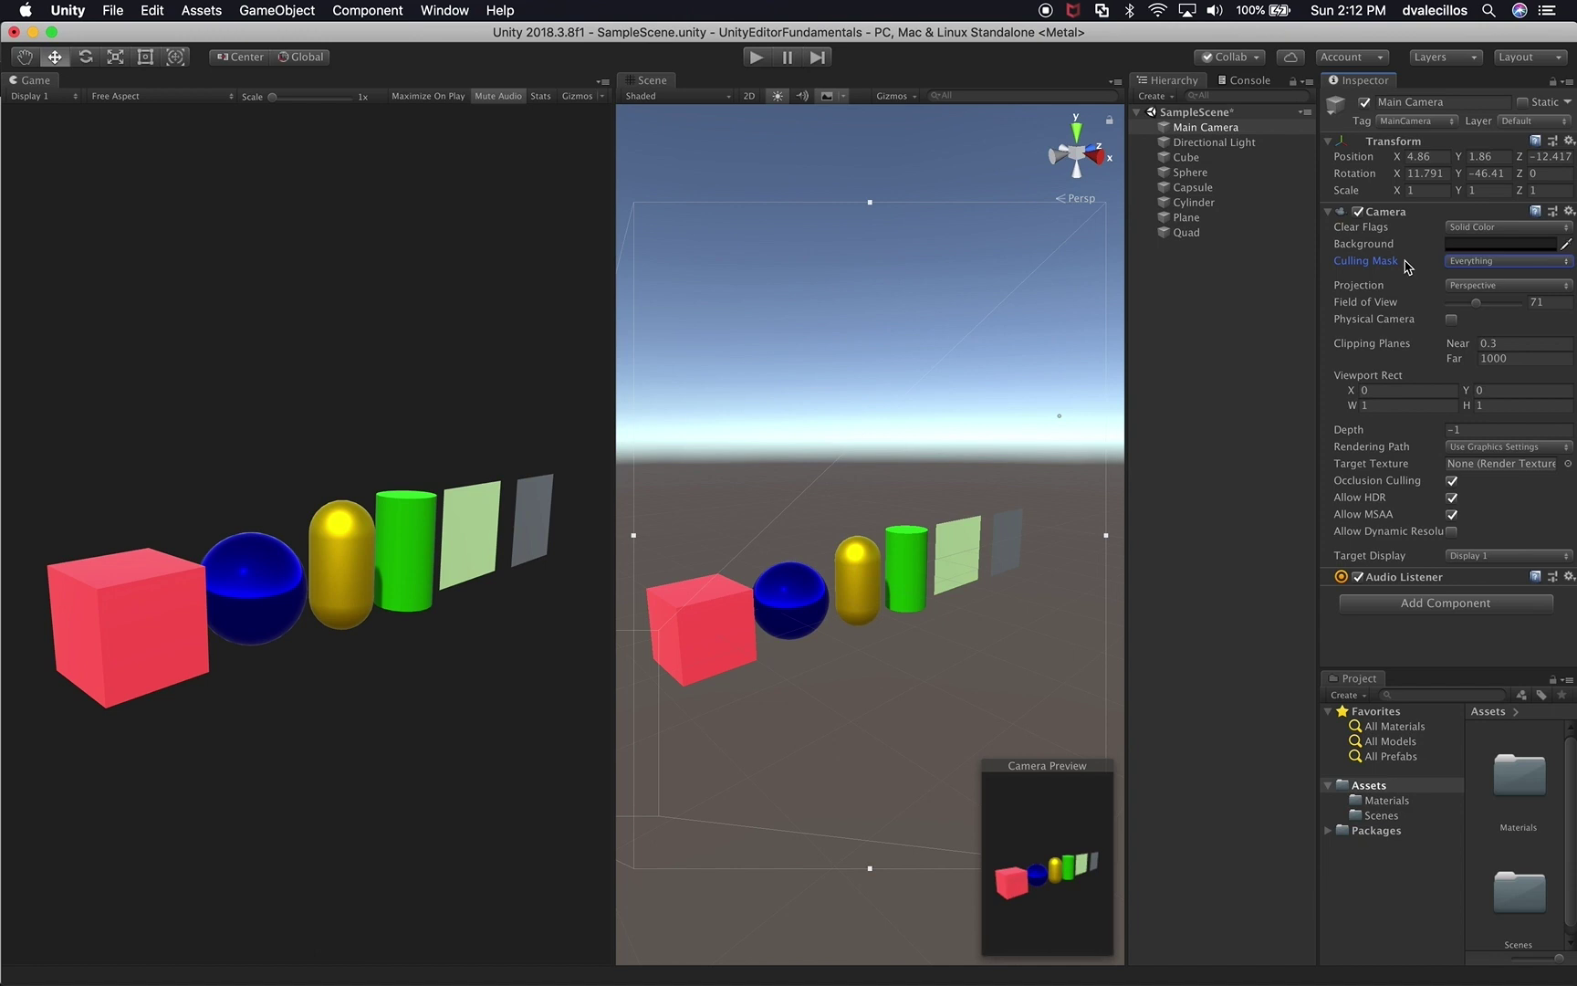
left_click(1482, 267)
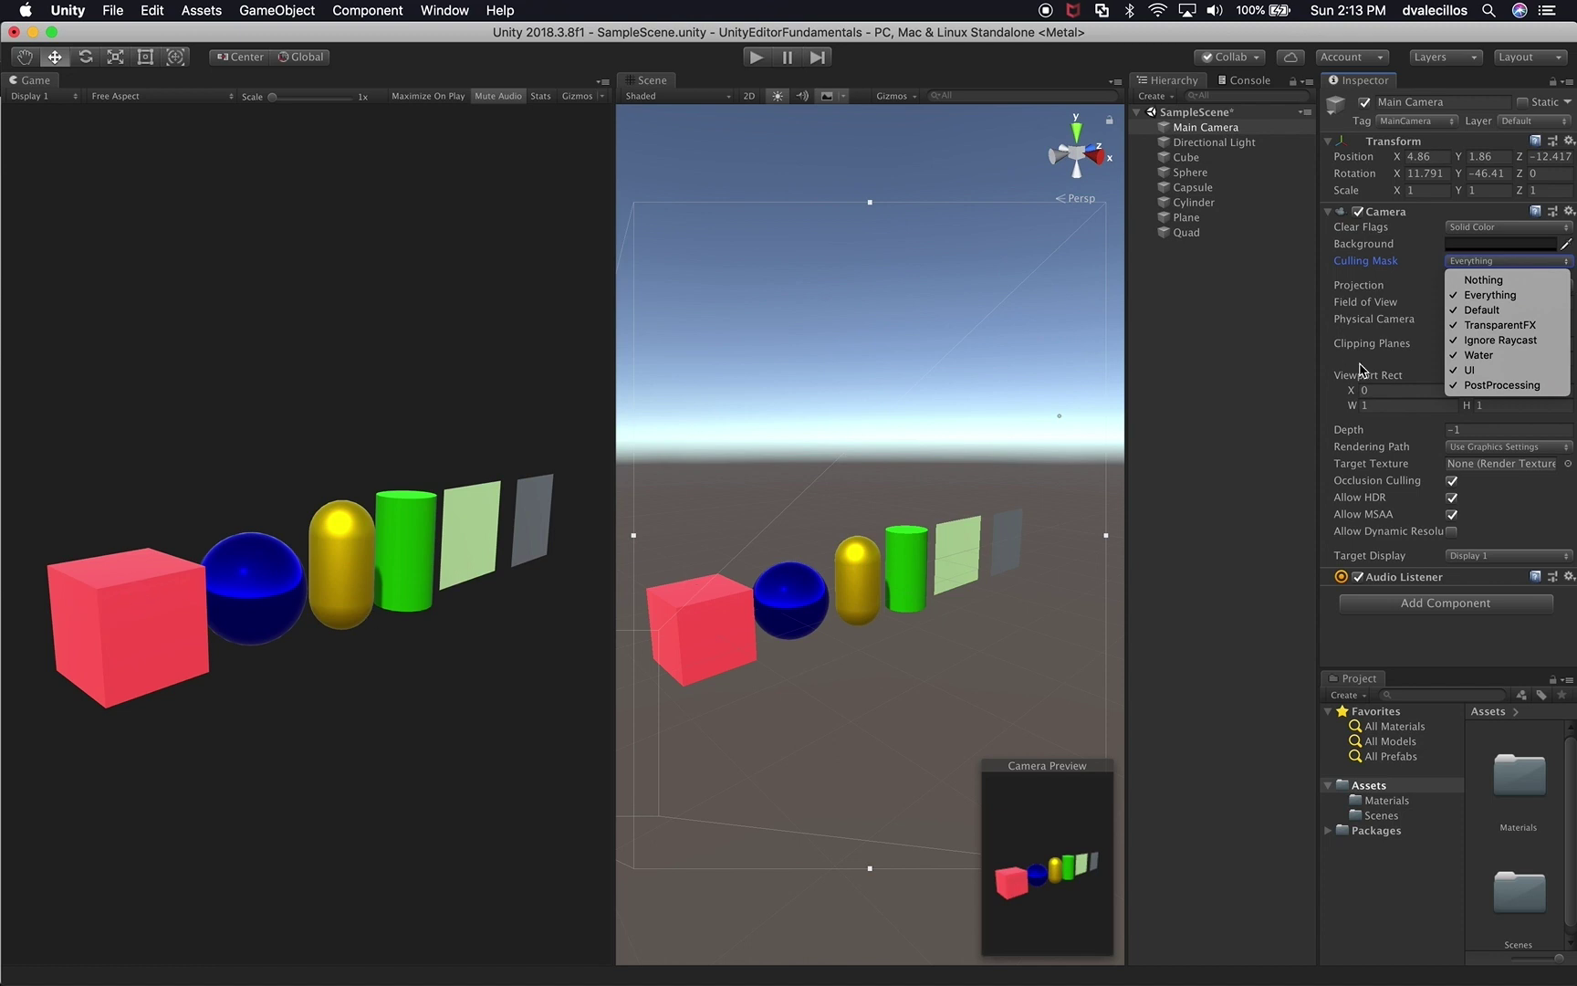
left_click(1484, 280)
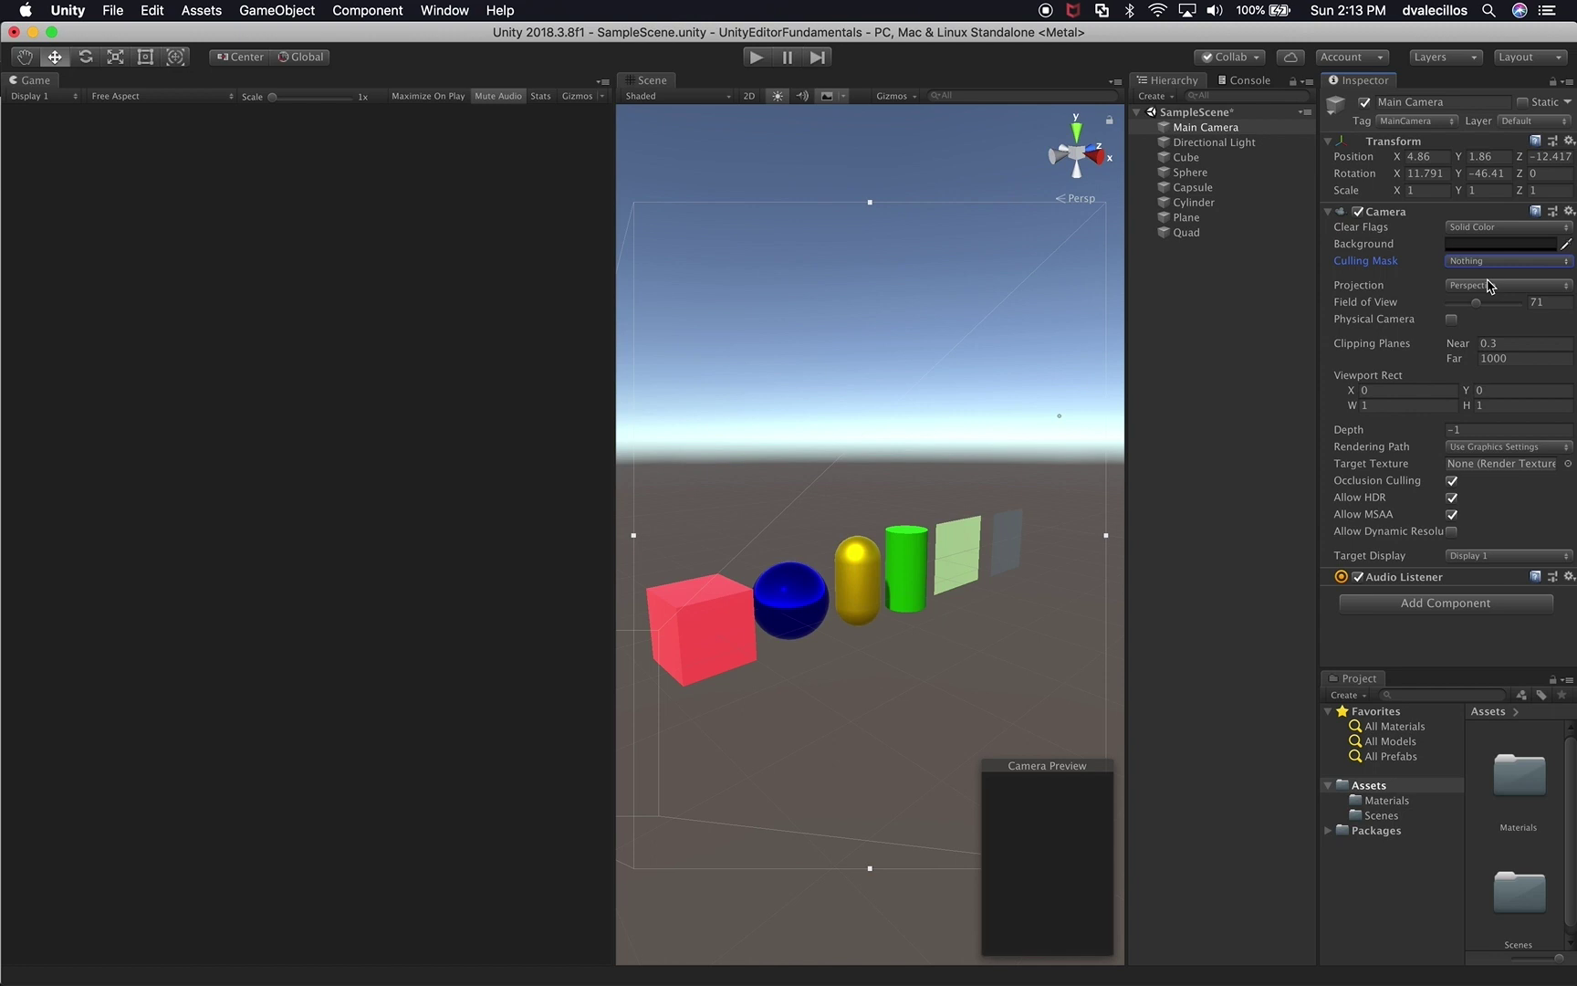
left_click(1486, 265)
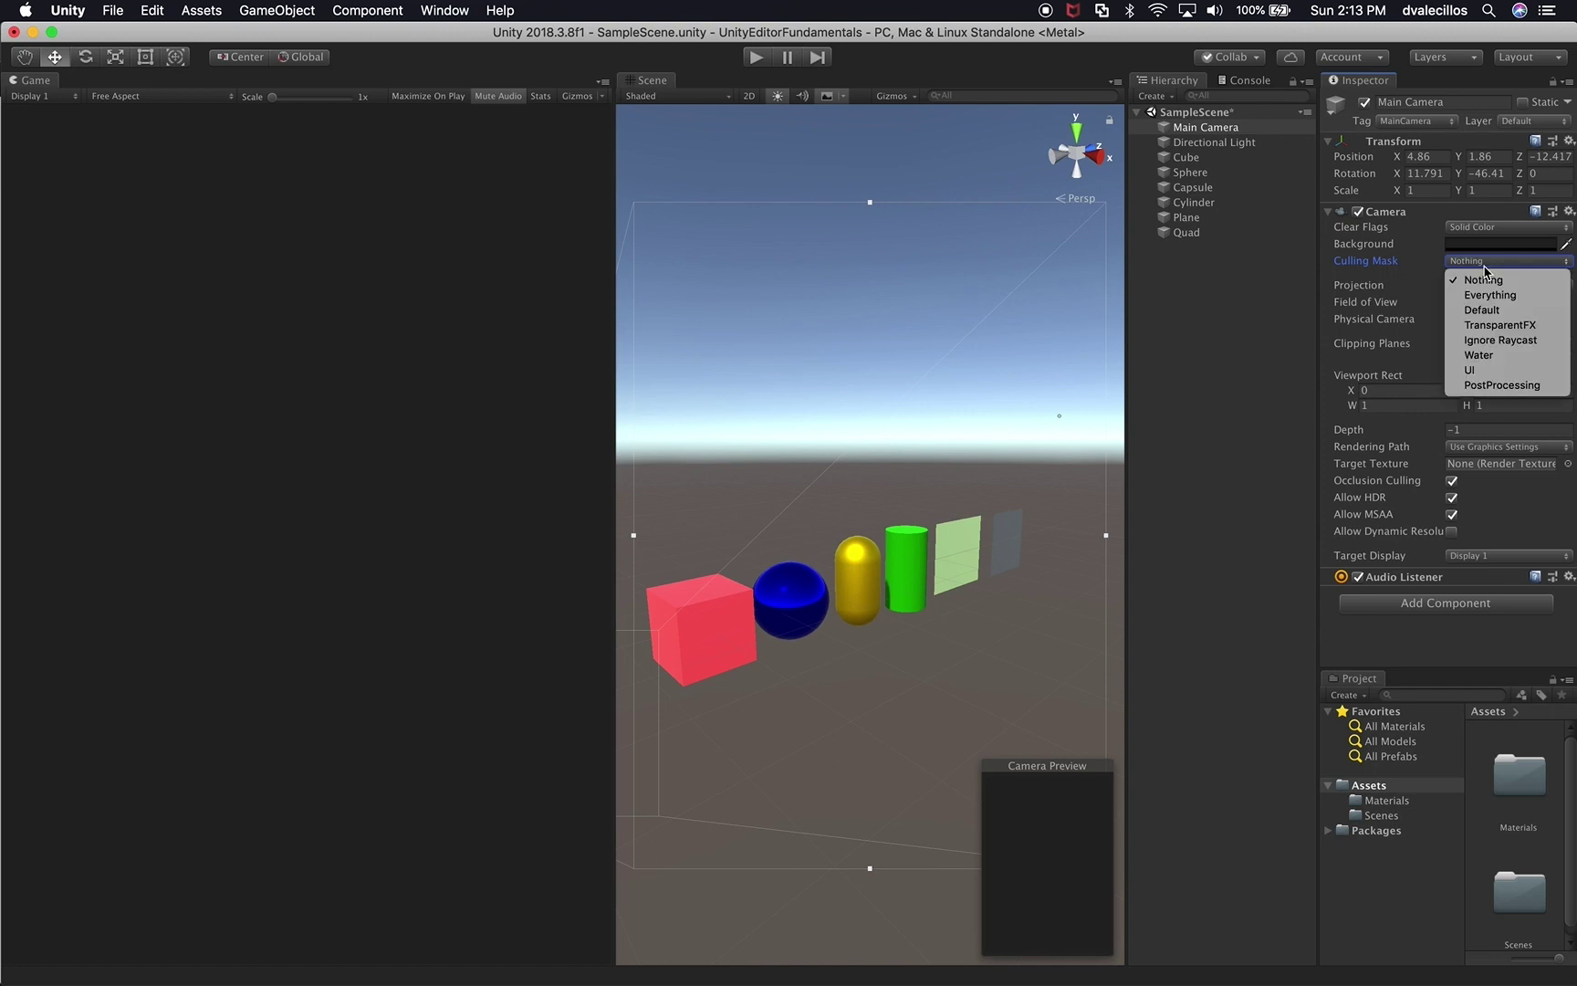
left_click(1486, 295)
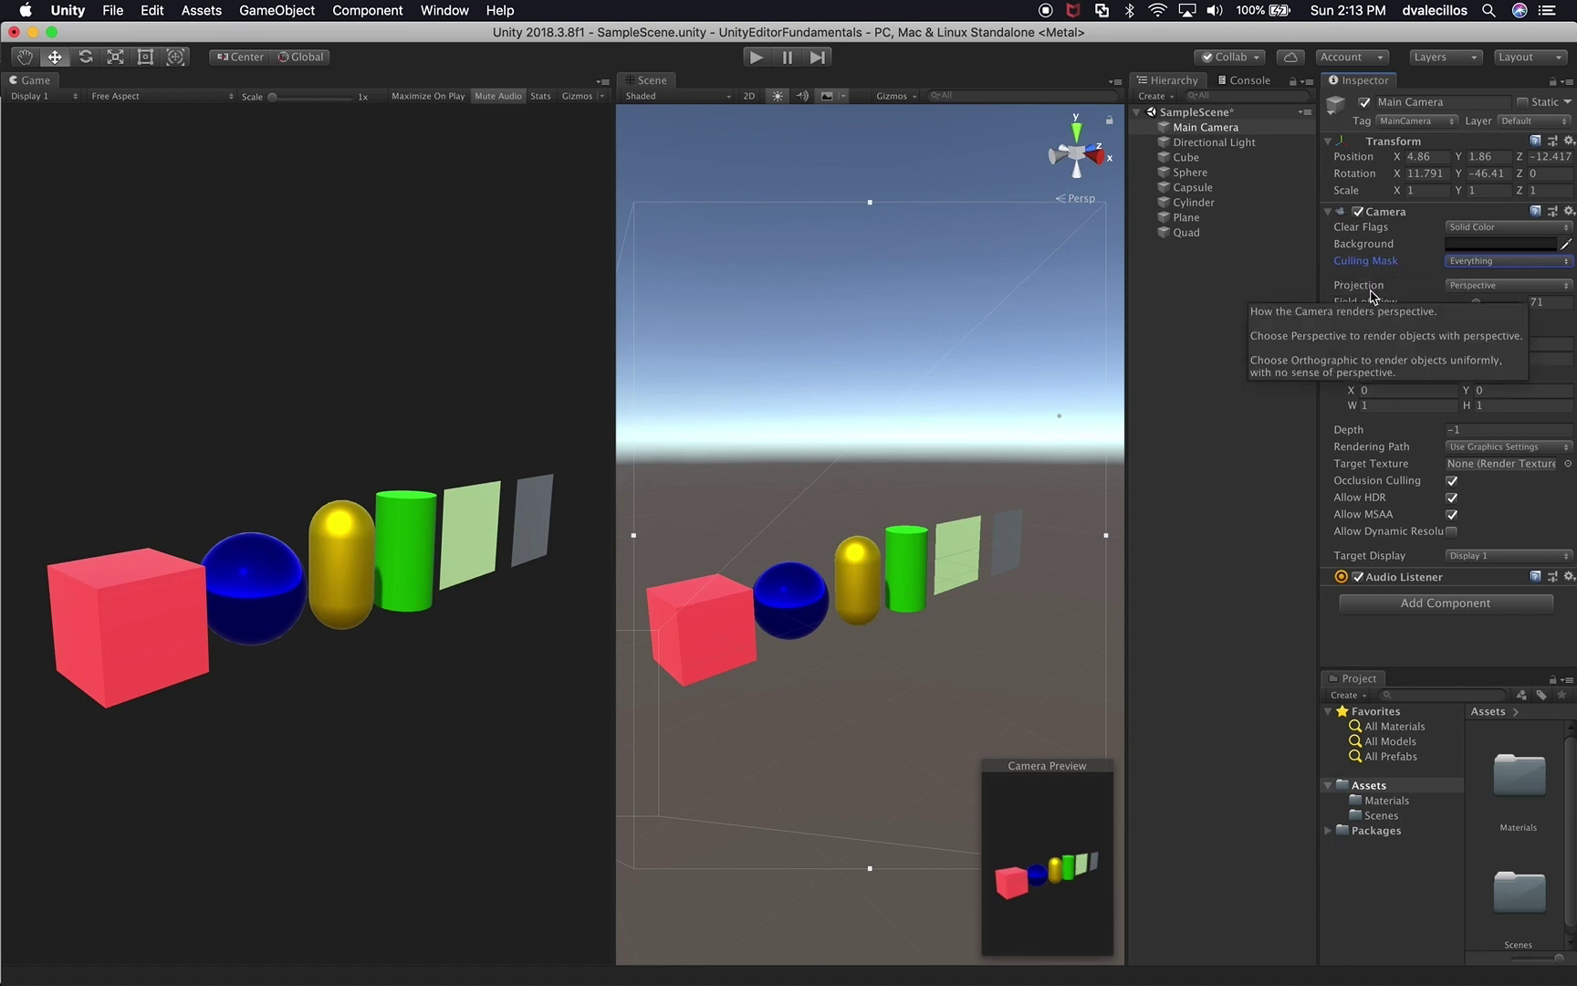
- Review the camera's Projection options and switch the projection to Orthographic
left_click(1488, 288)
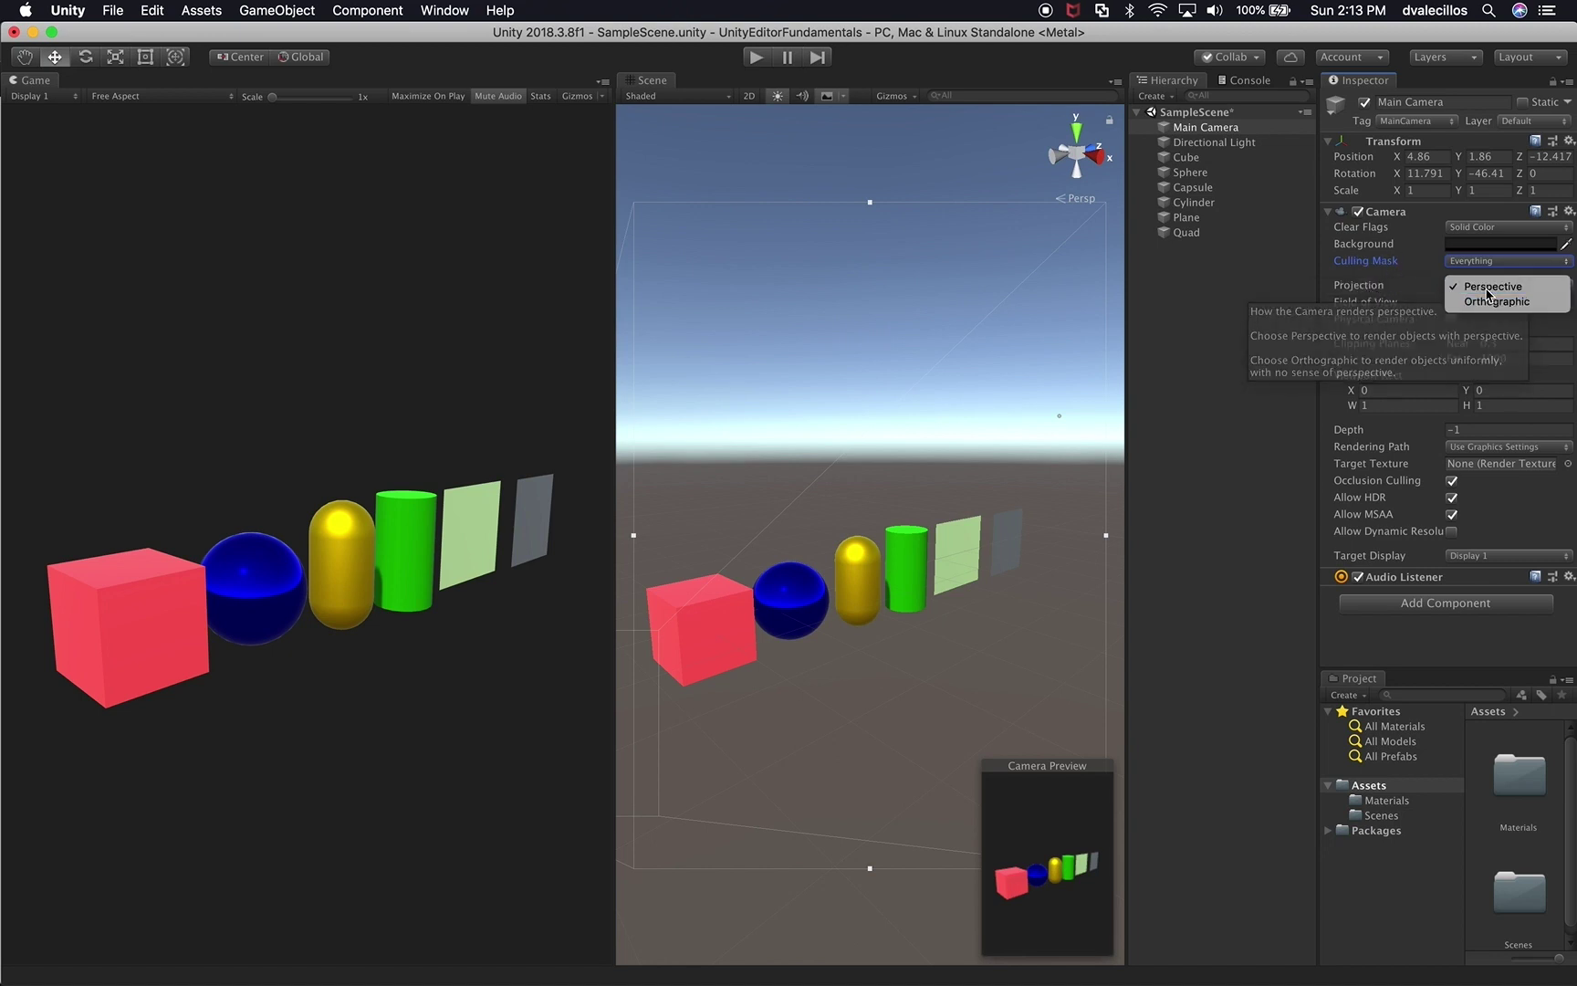
left_click(1484, 288)
left_click(1475, 286)
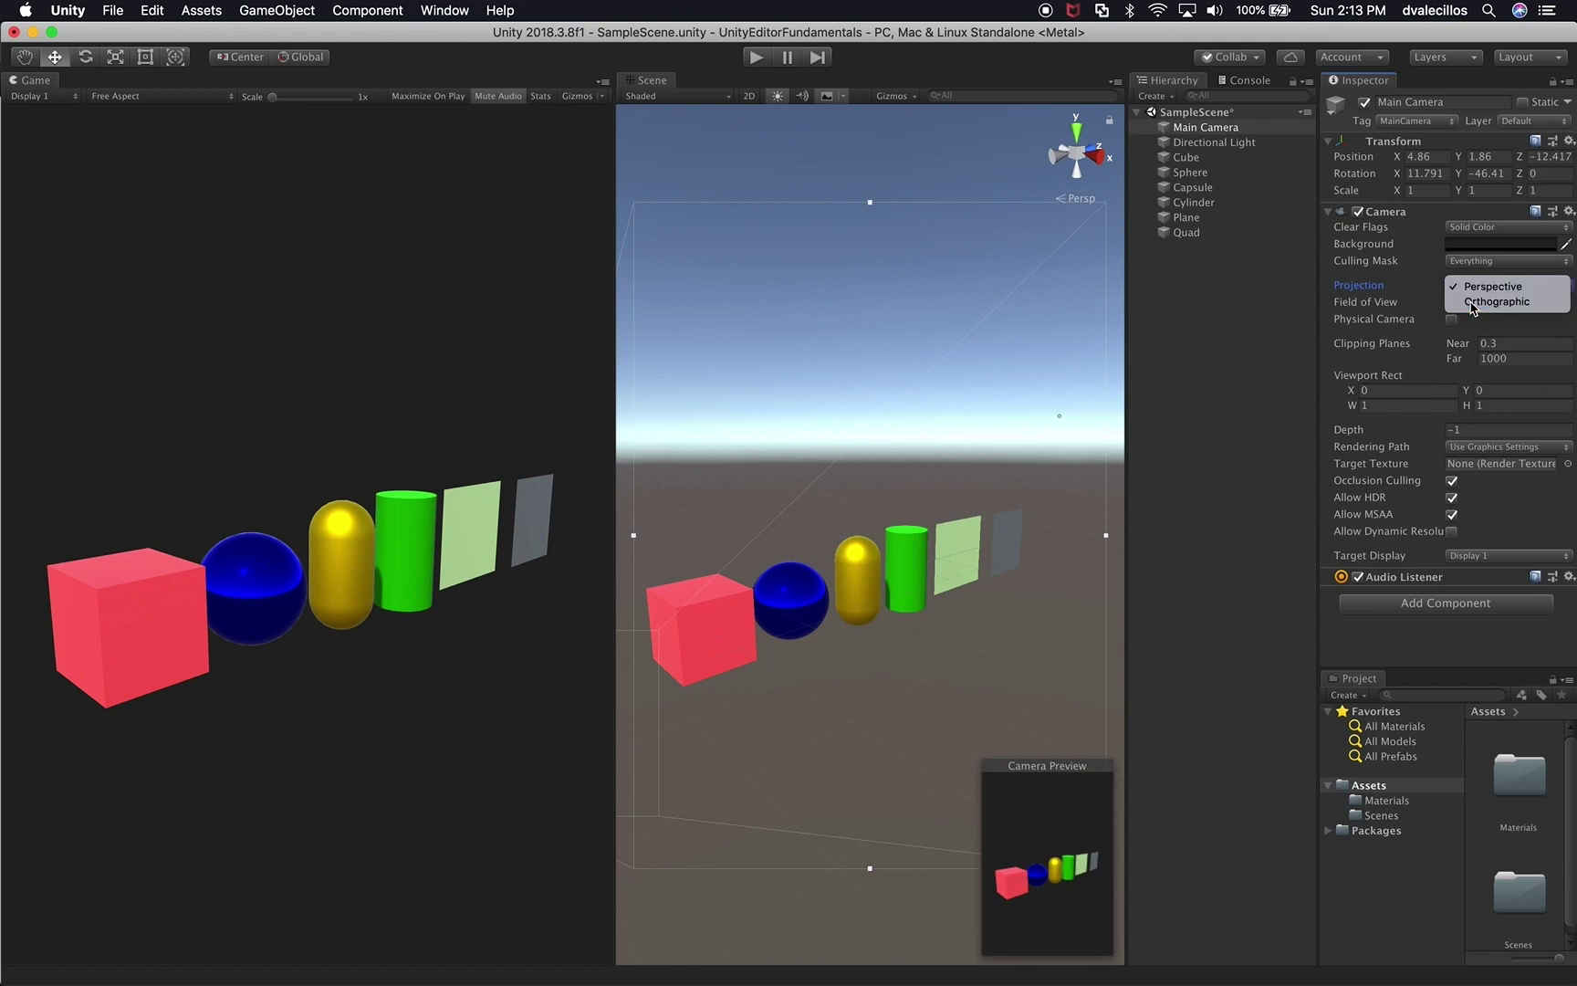
left_click(1471, 302)
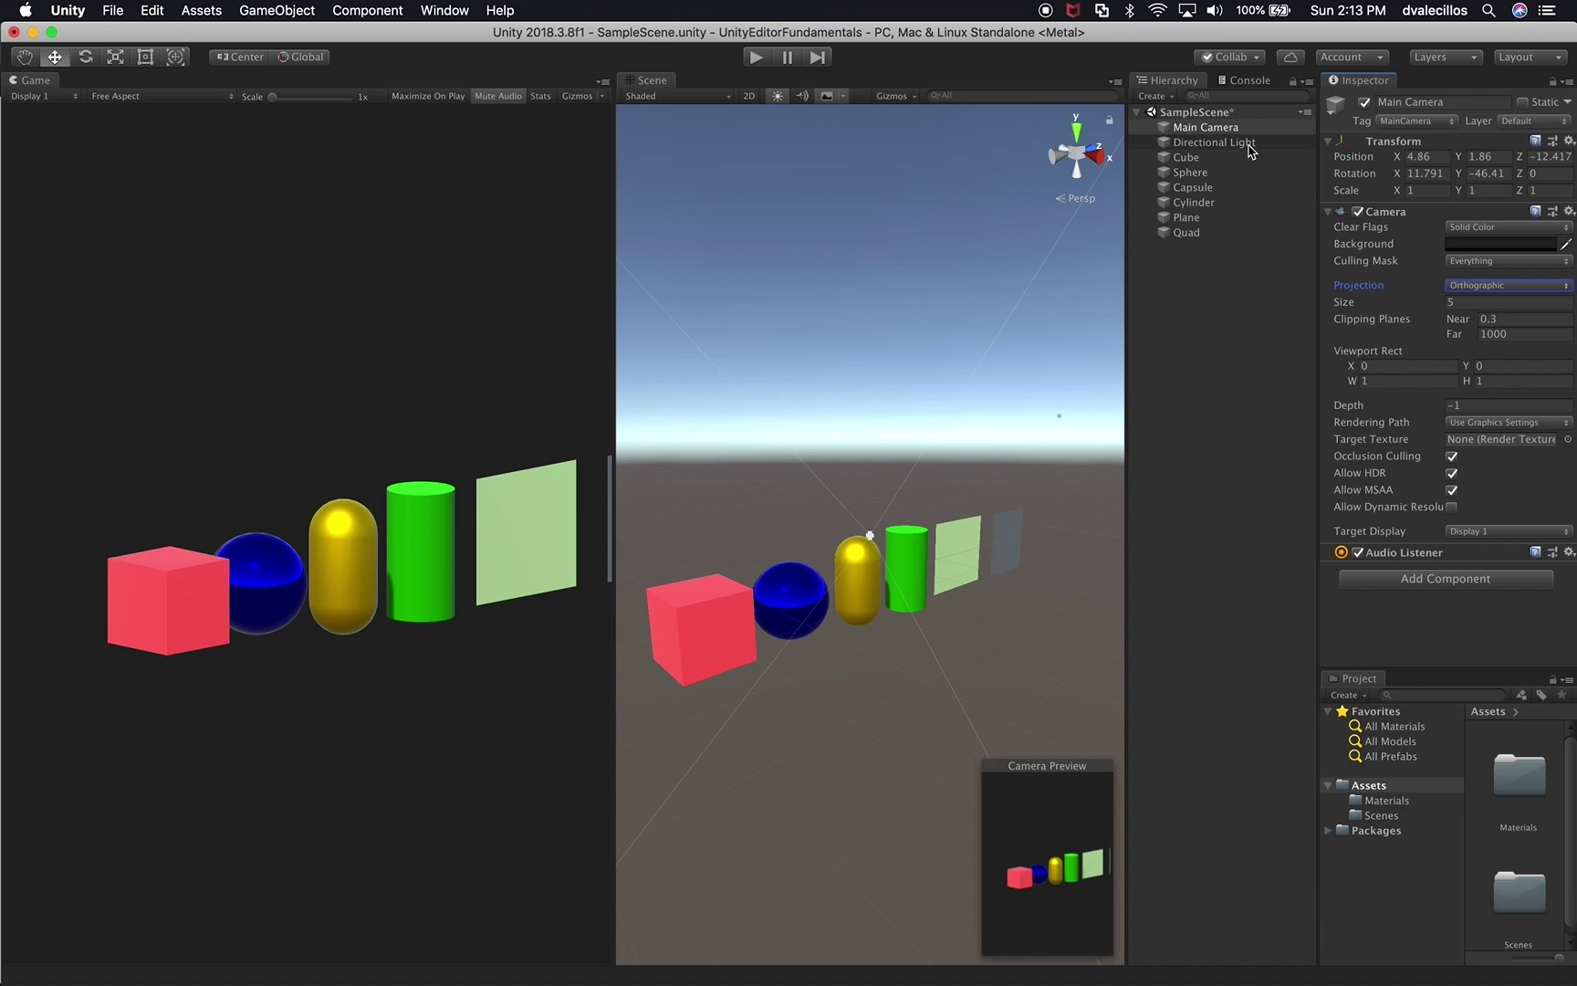
- Move the Main Camera in the scene to about Y 1.39 and Z -10.91
left_click(1212, 129)
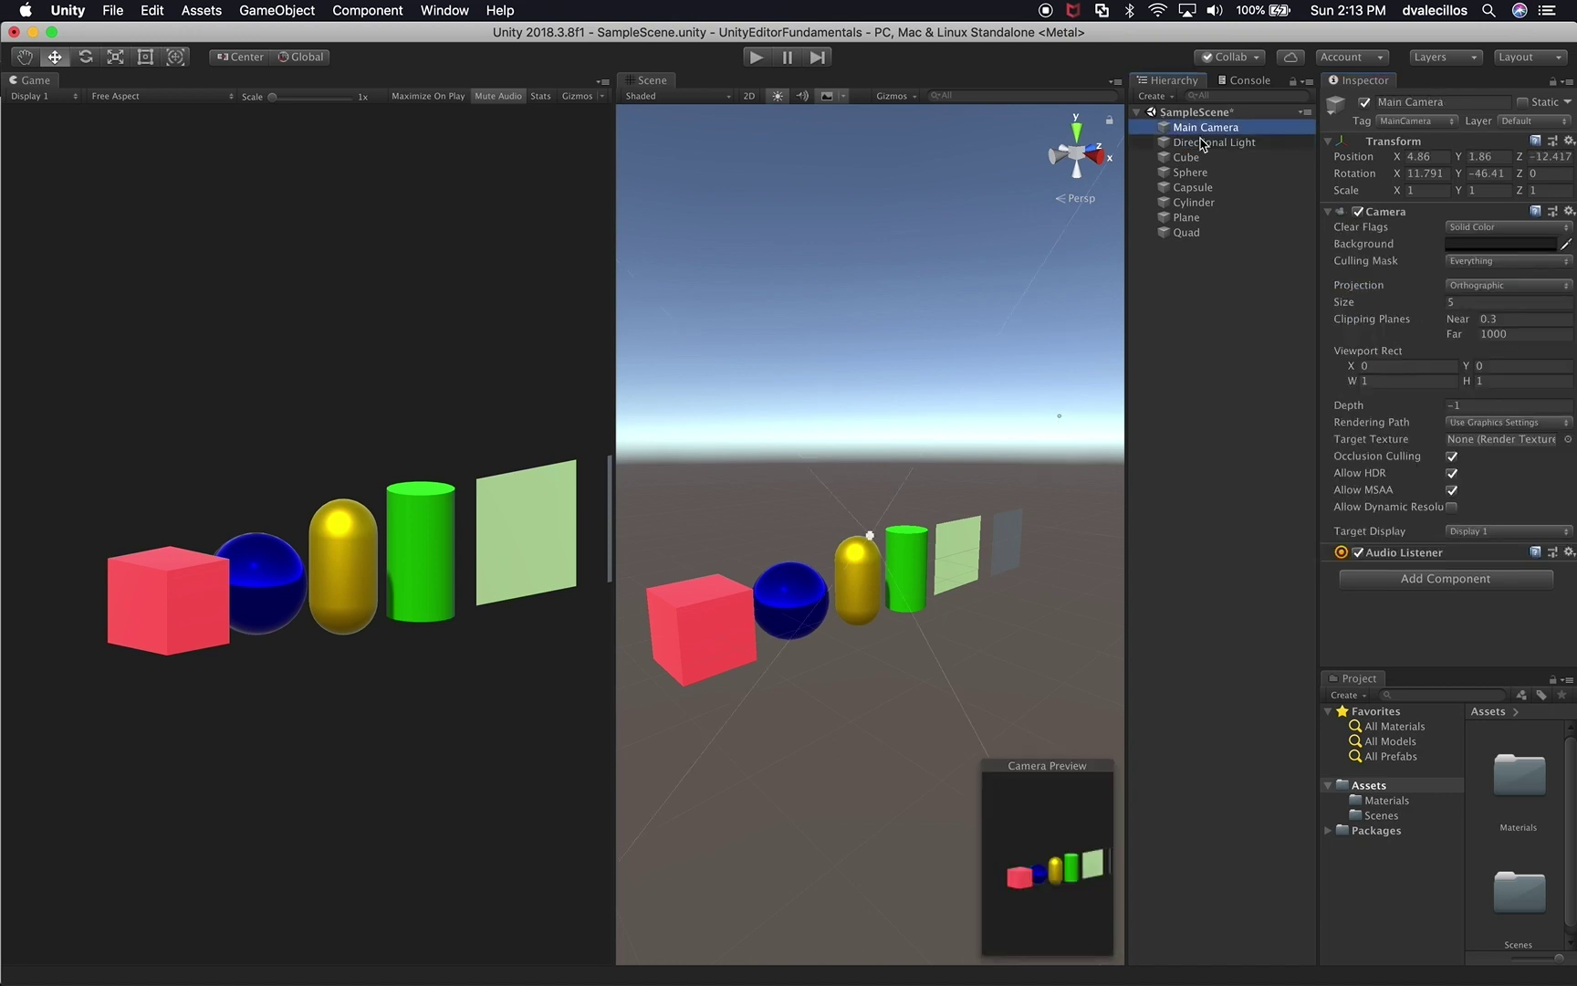
scroll(946, 598, "down", 3)
left_click_drag(878, 556, 958, 550)
mouse_move(901, 491)
left_mouse_down()
mouse_move(898, 426)
mouse_move(899, 521)
left_mouse_up()
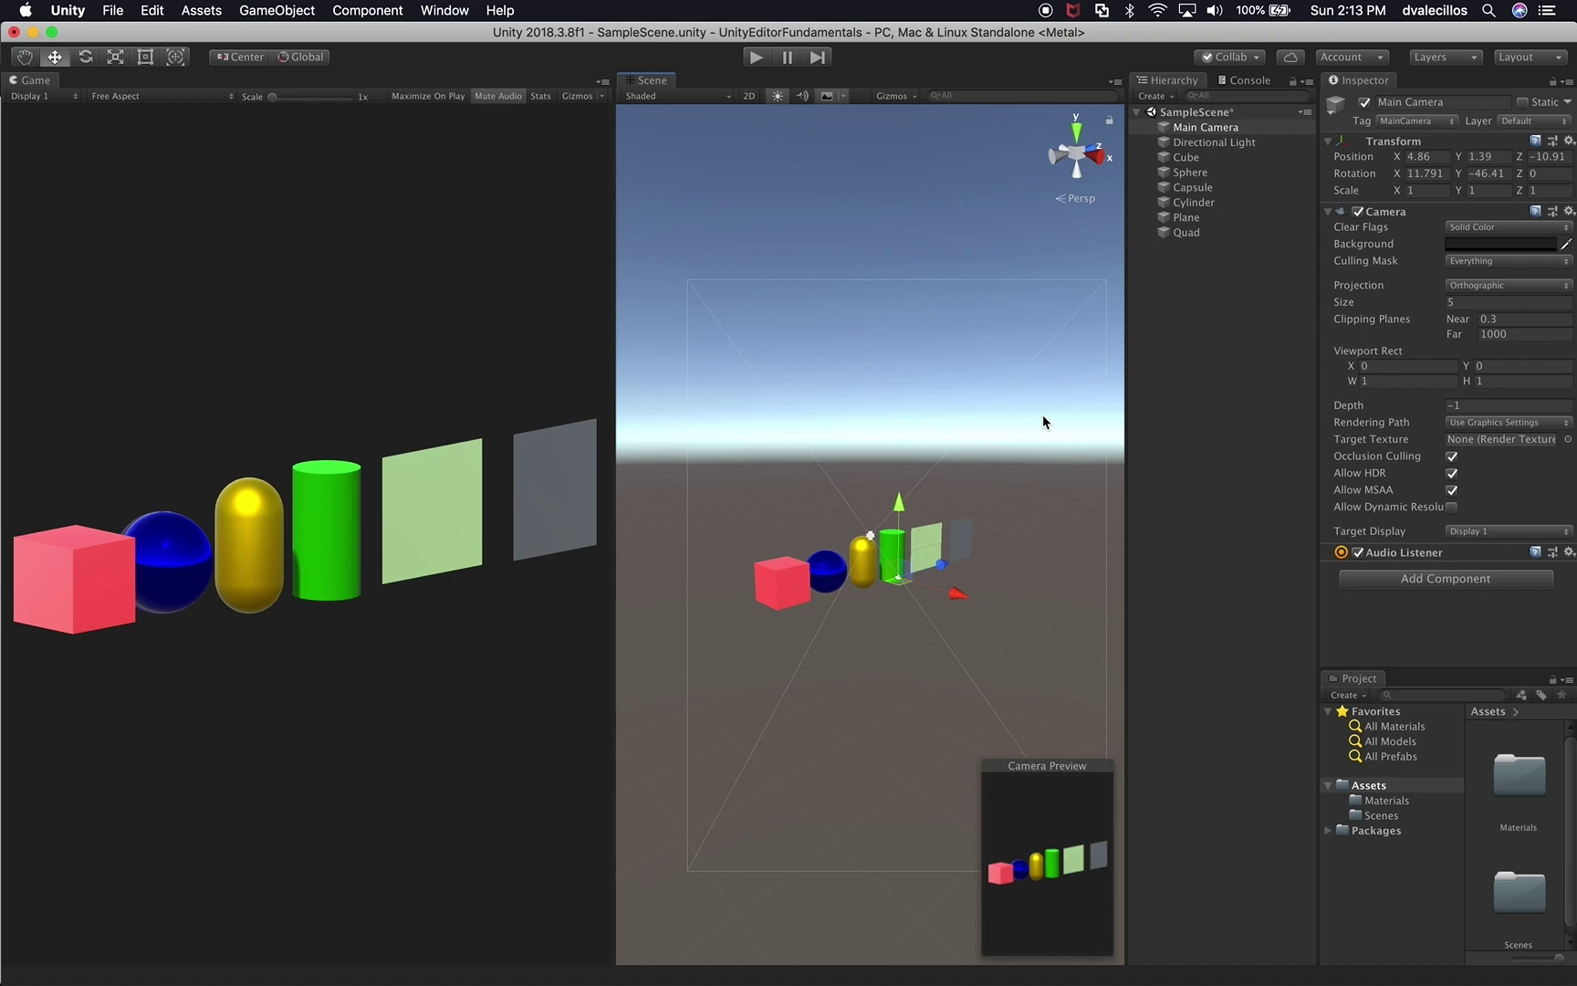
- Switch the camera's projection back to Perspective and move the camera along Z to about -12.19
left_click(1468, 288)
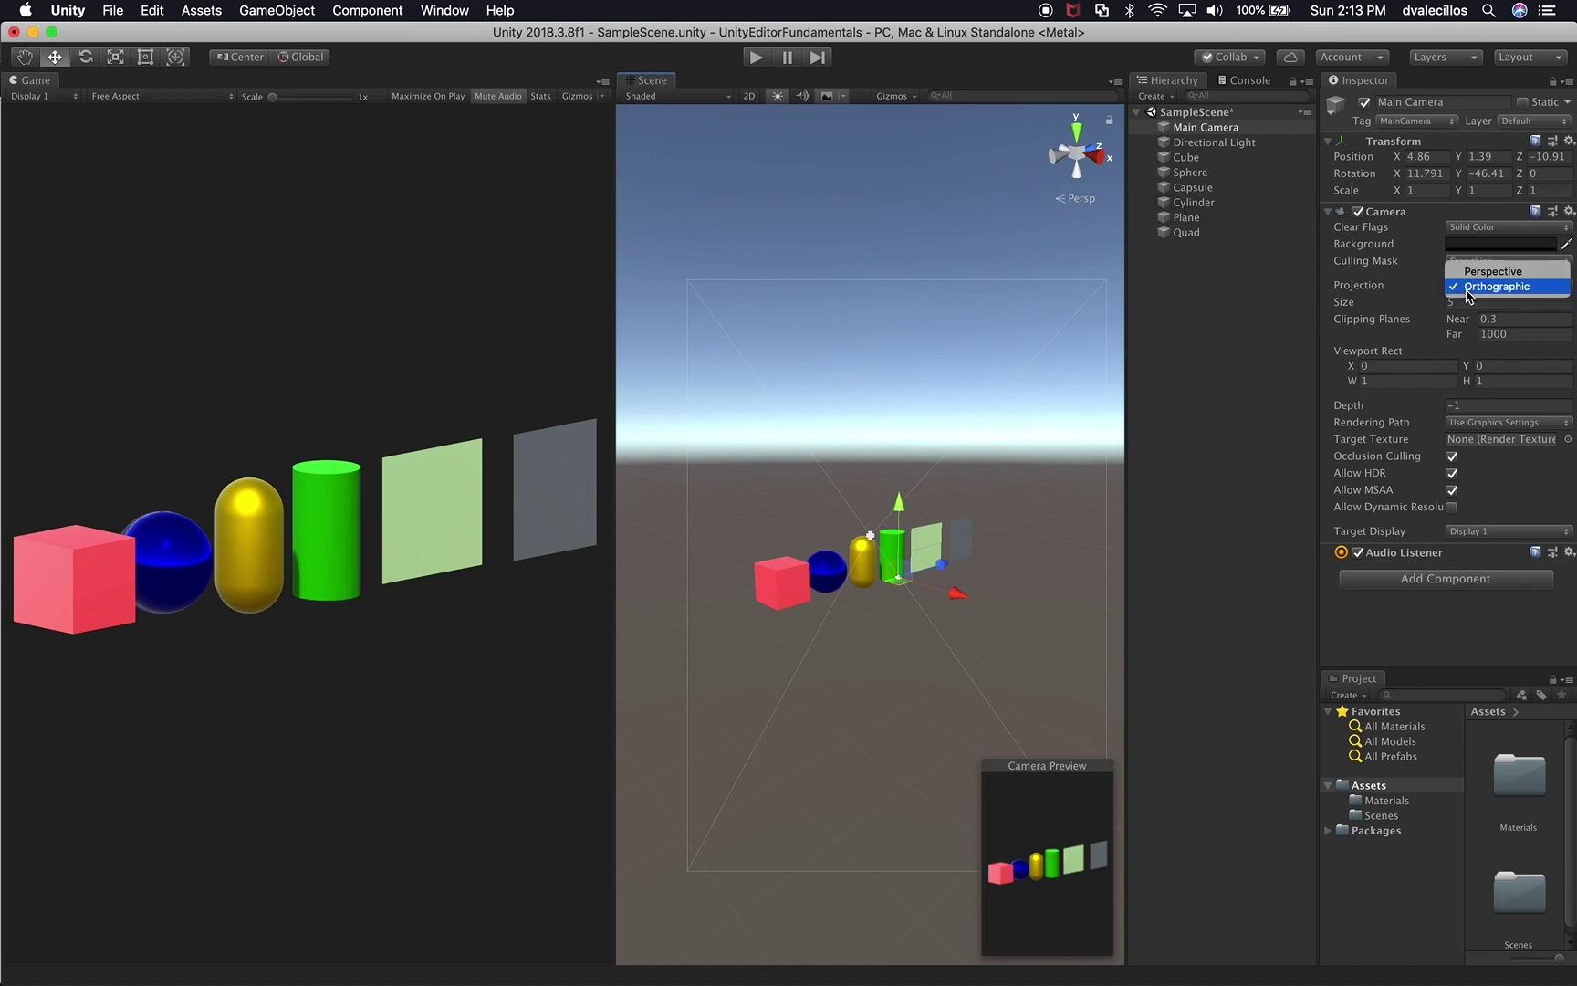
left_click(1484, 273)
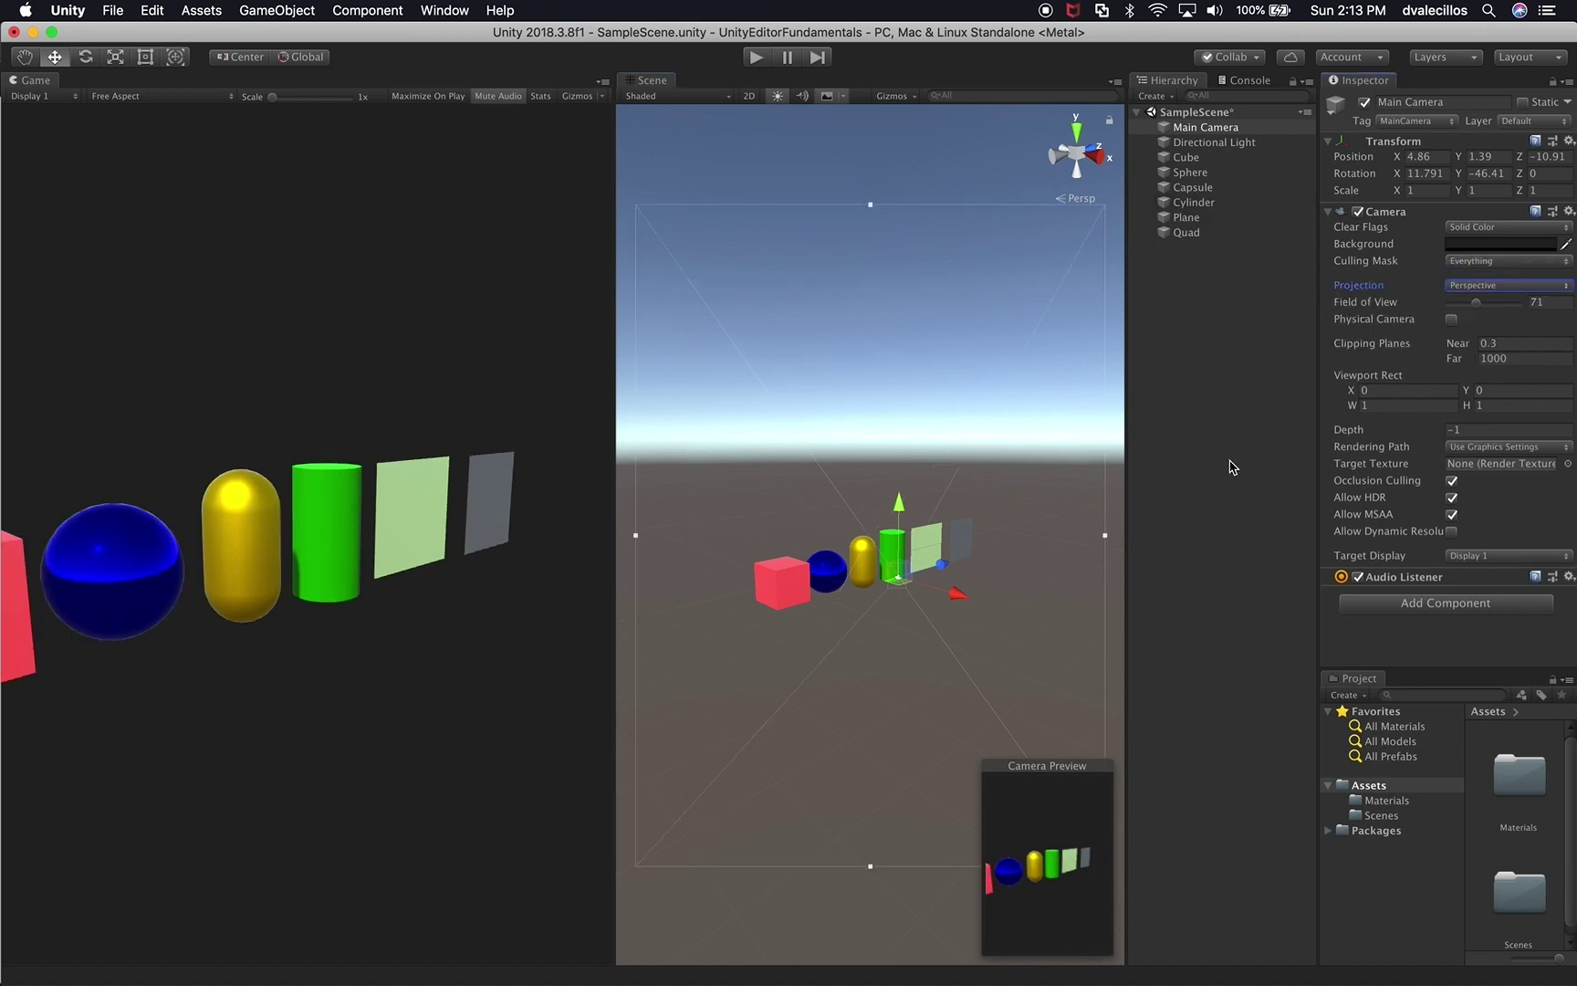
left_click_drag(954, 559, 899, 597)
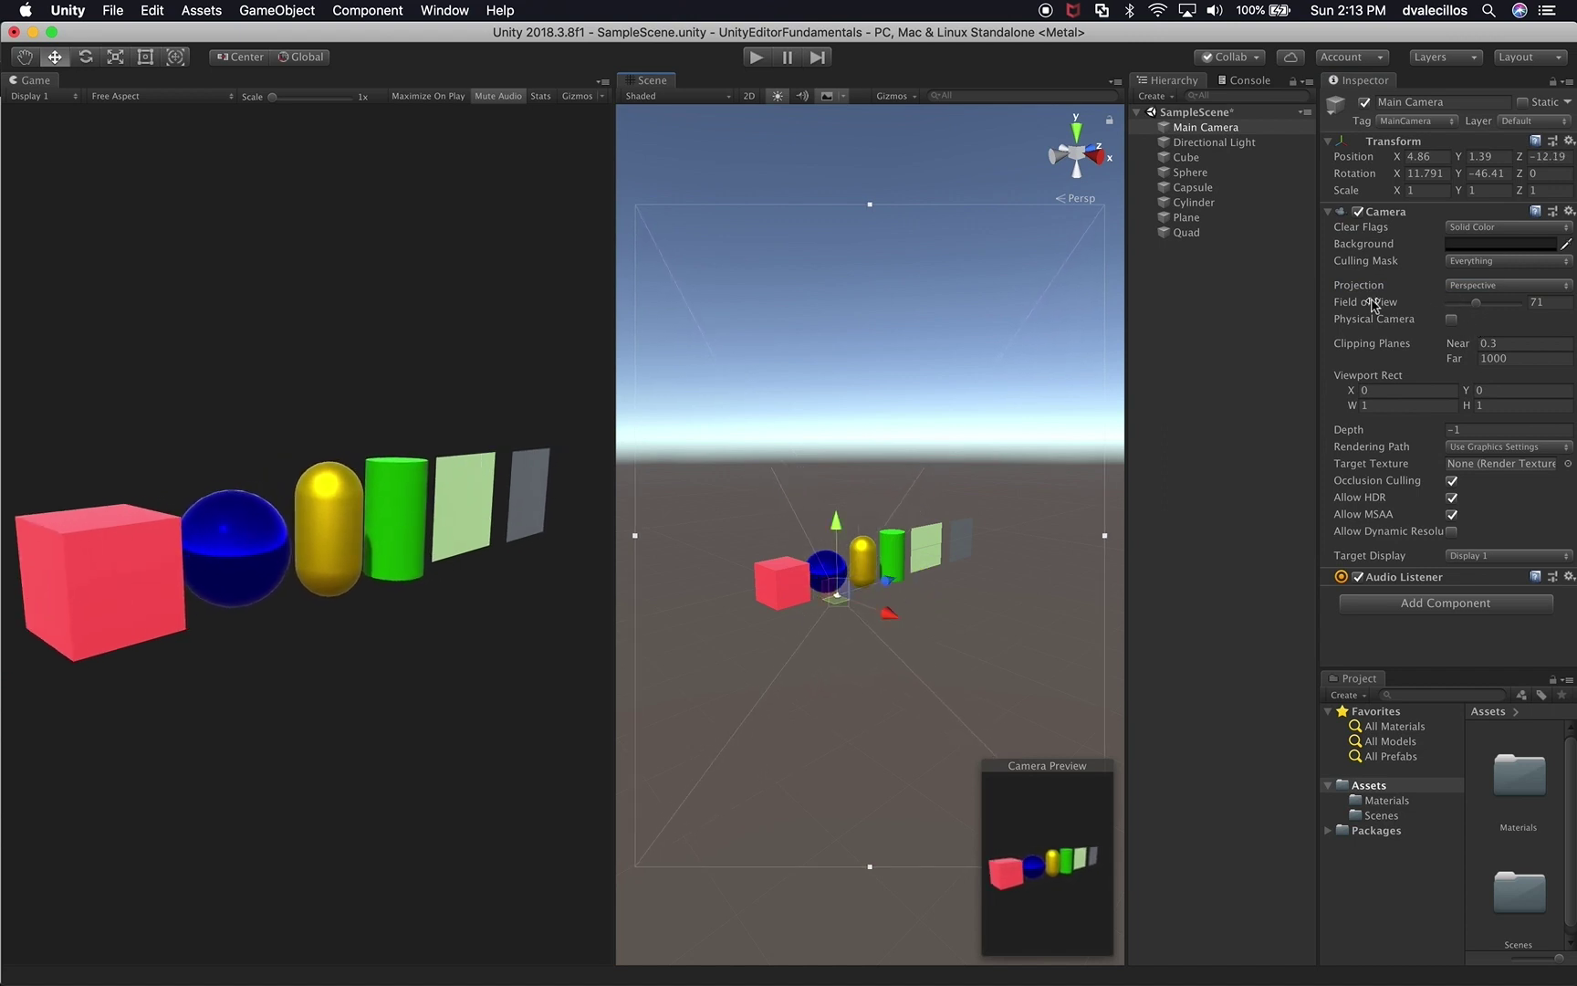
- Try a field of view of 69 and the Physical Camera mode, review its sensor settings, and turn that mode off
mouse_move(1488, 309)
left_mouse_down()
mouse_move(1455, 311)
mouse_move(1478, 314)
left_mouse_up()
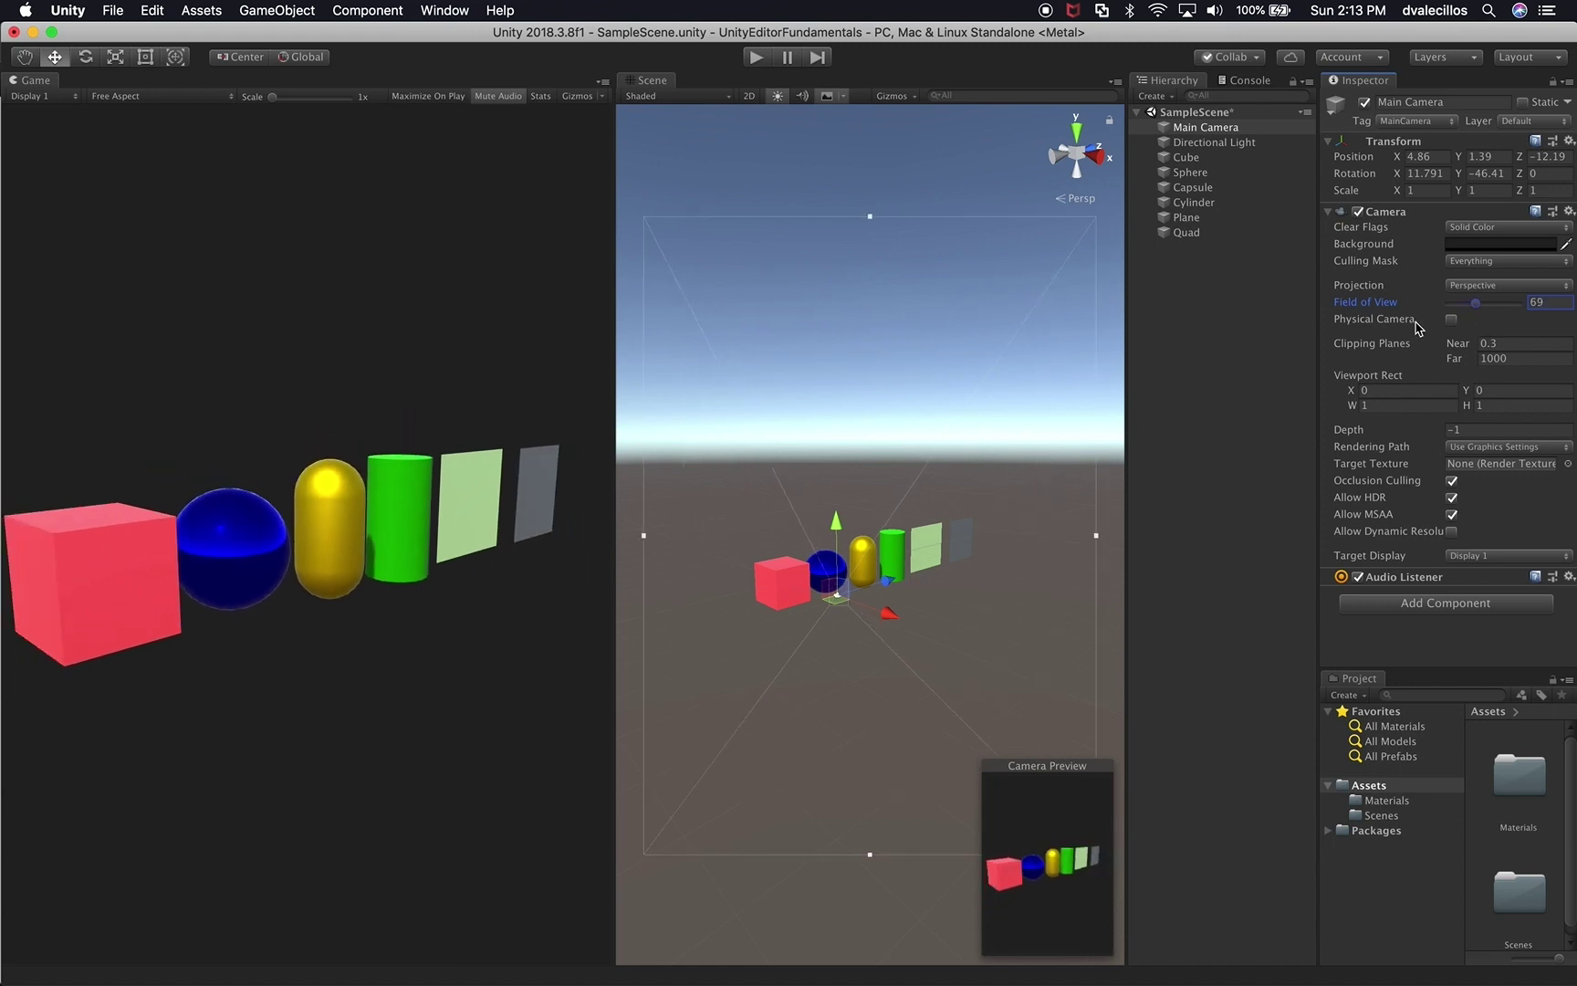
left_click(1452, 320)
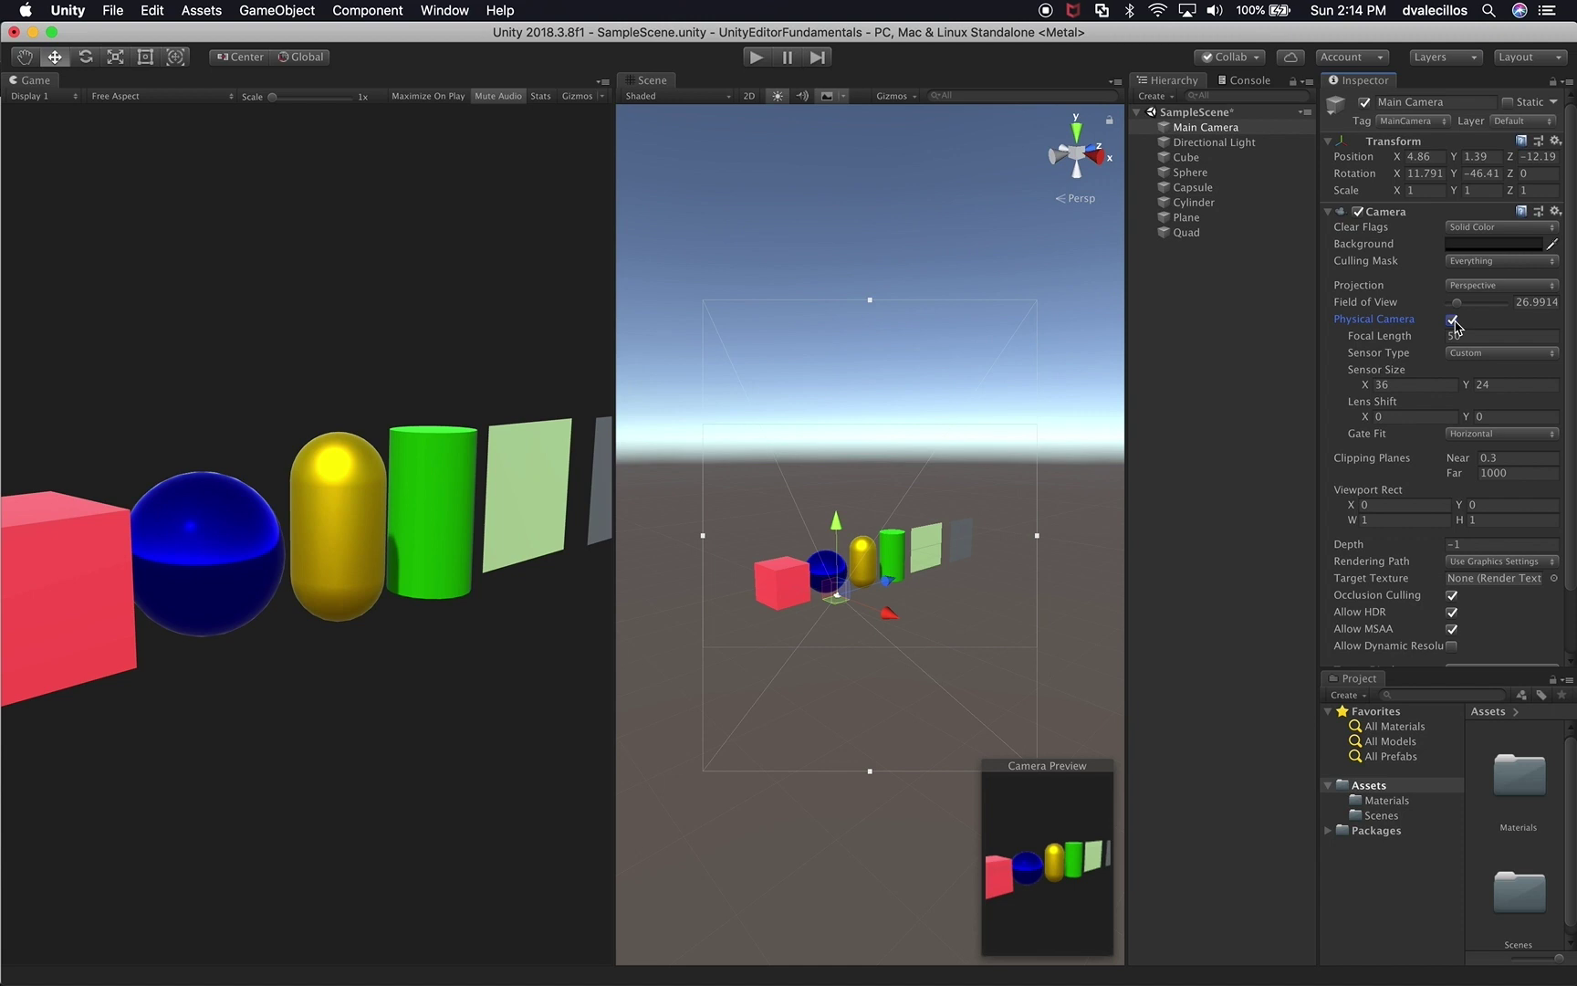
left_click_drag(1388, 340, 1470, 332)
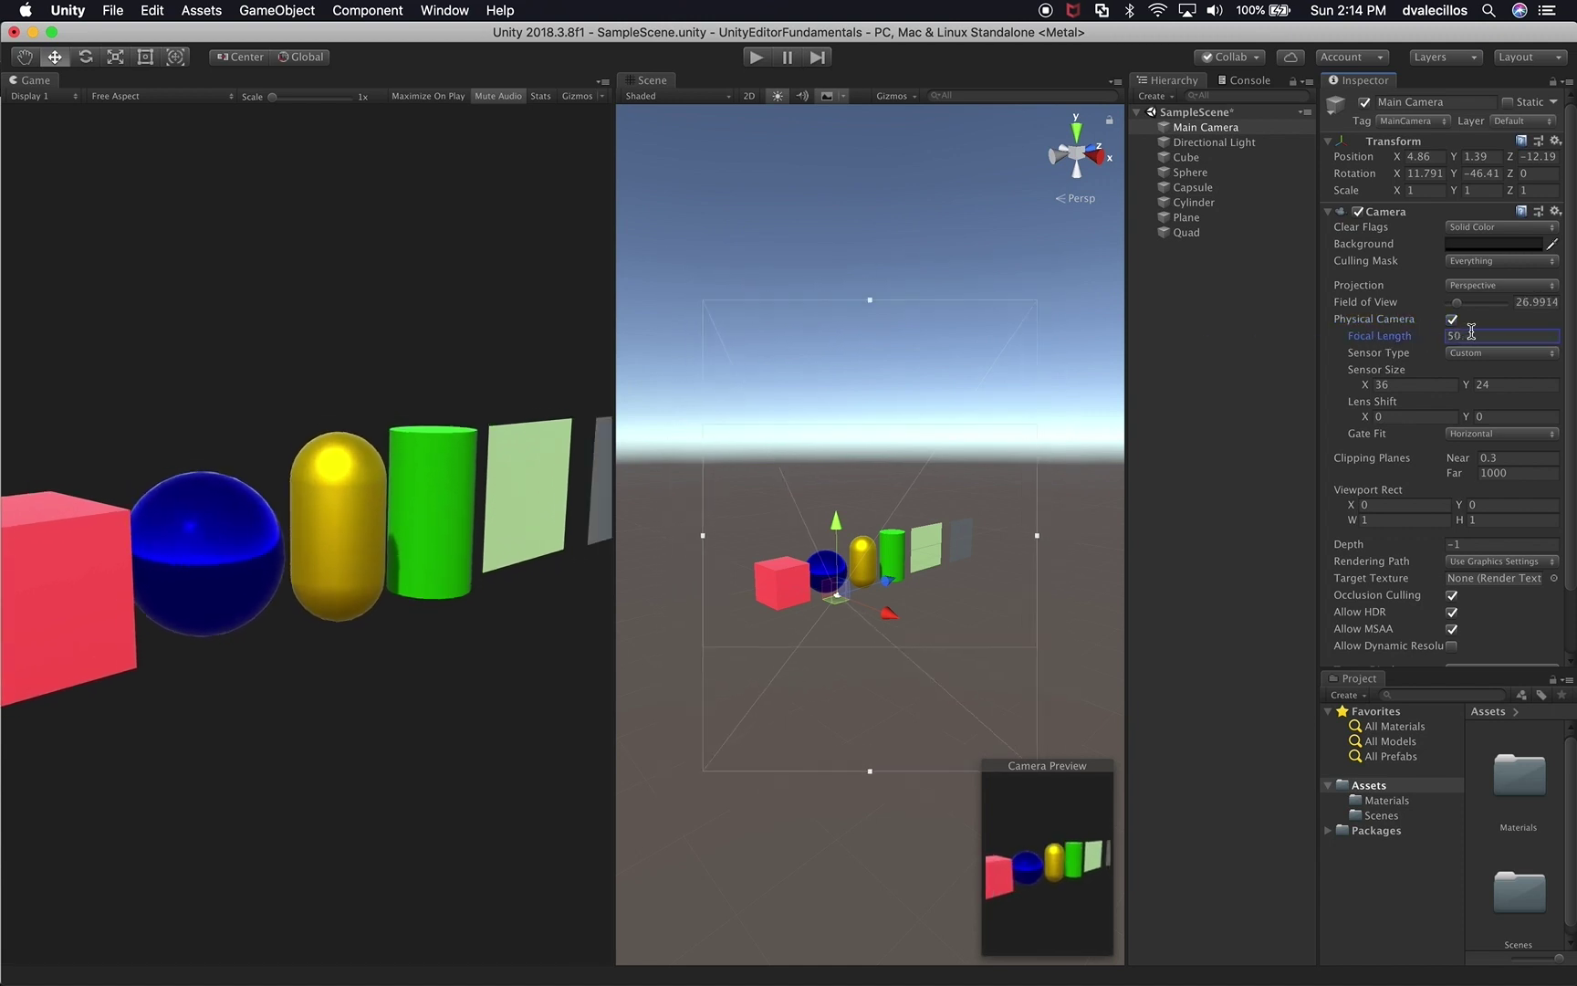
left_click(1461, 353)
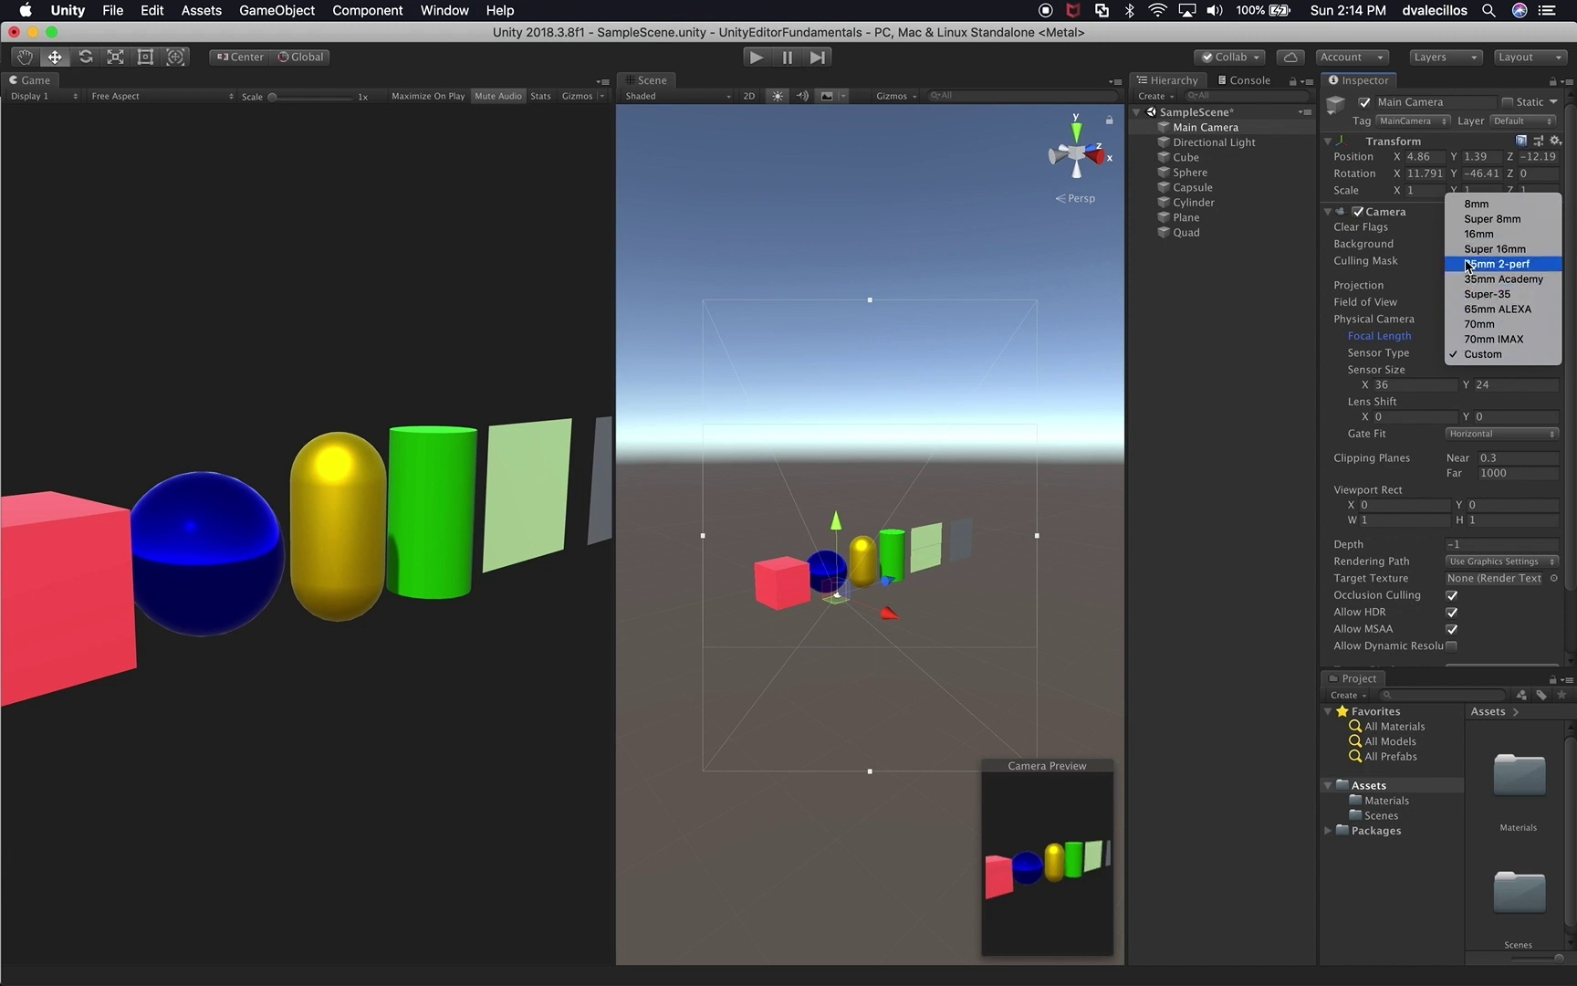
left_click(1380, 340)
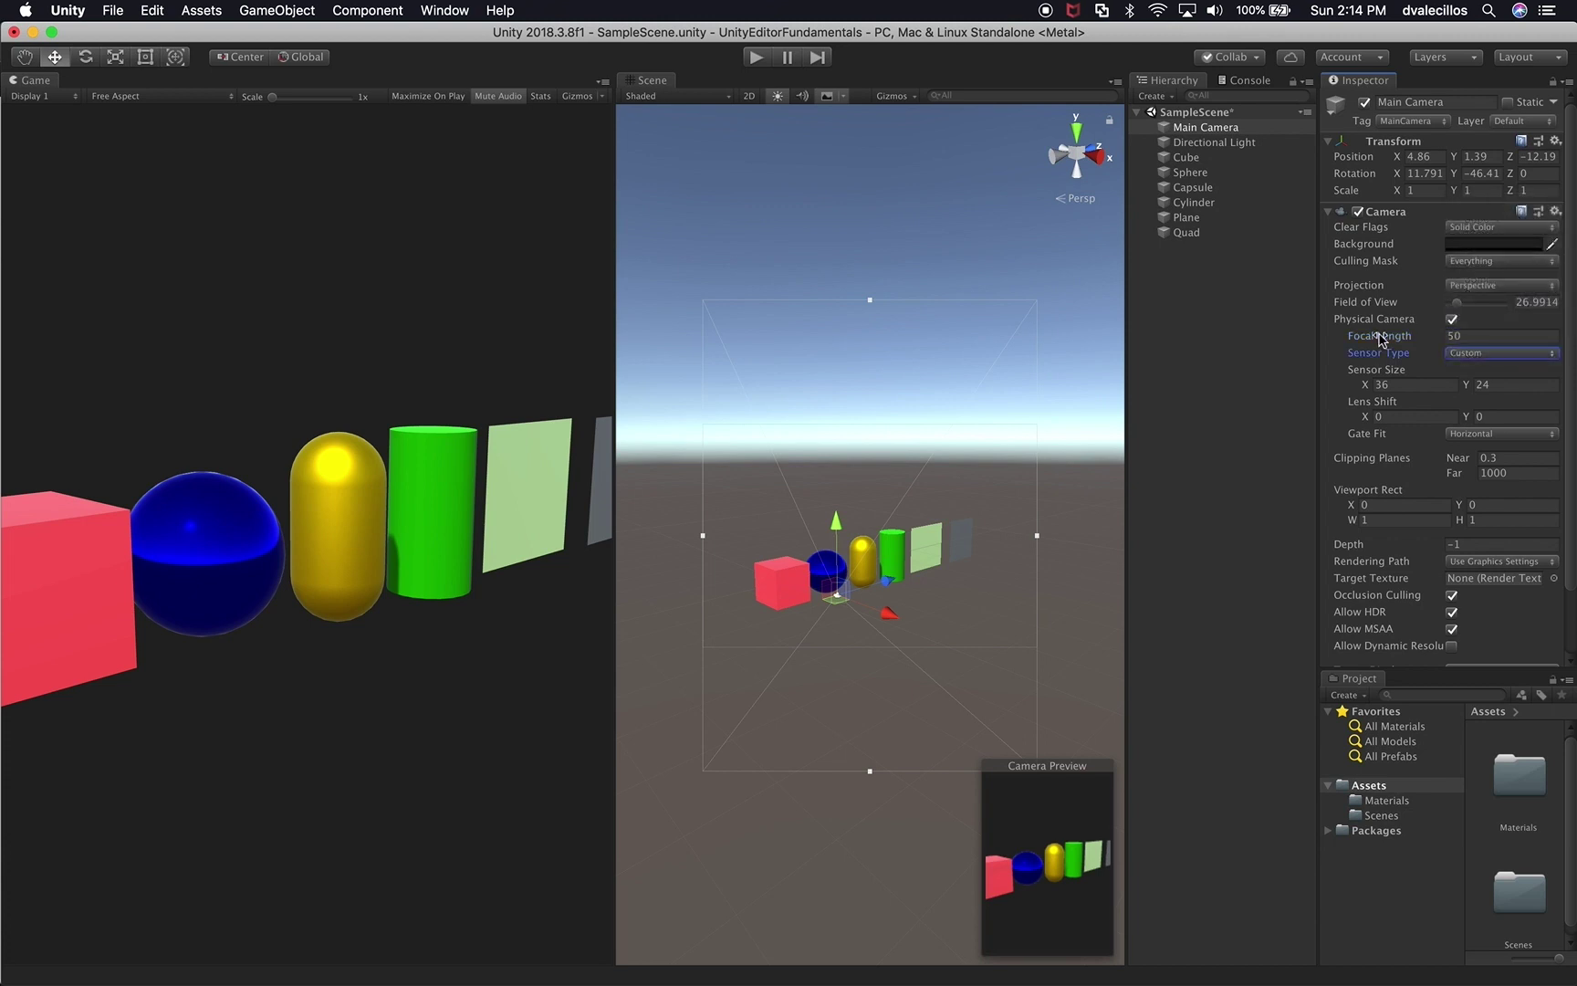
left_click(1396, 369)
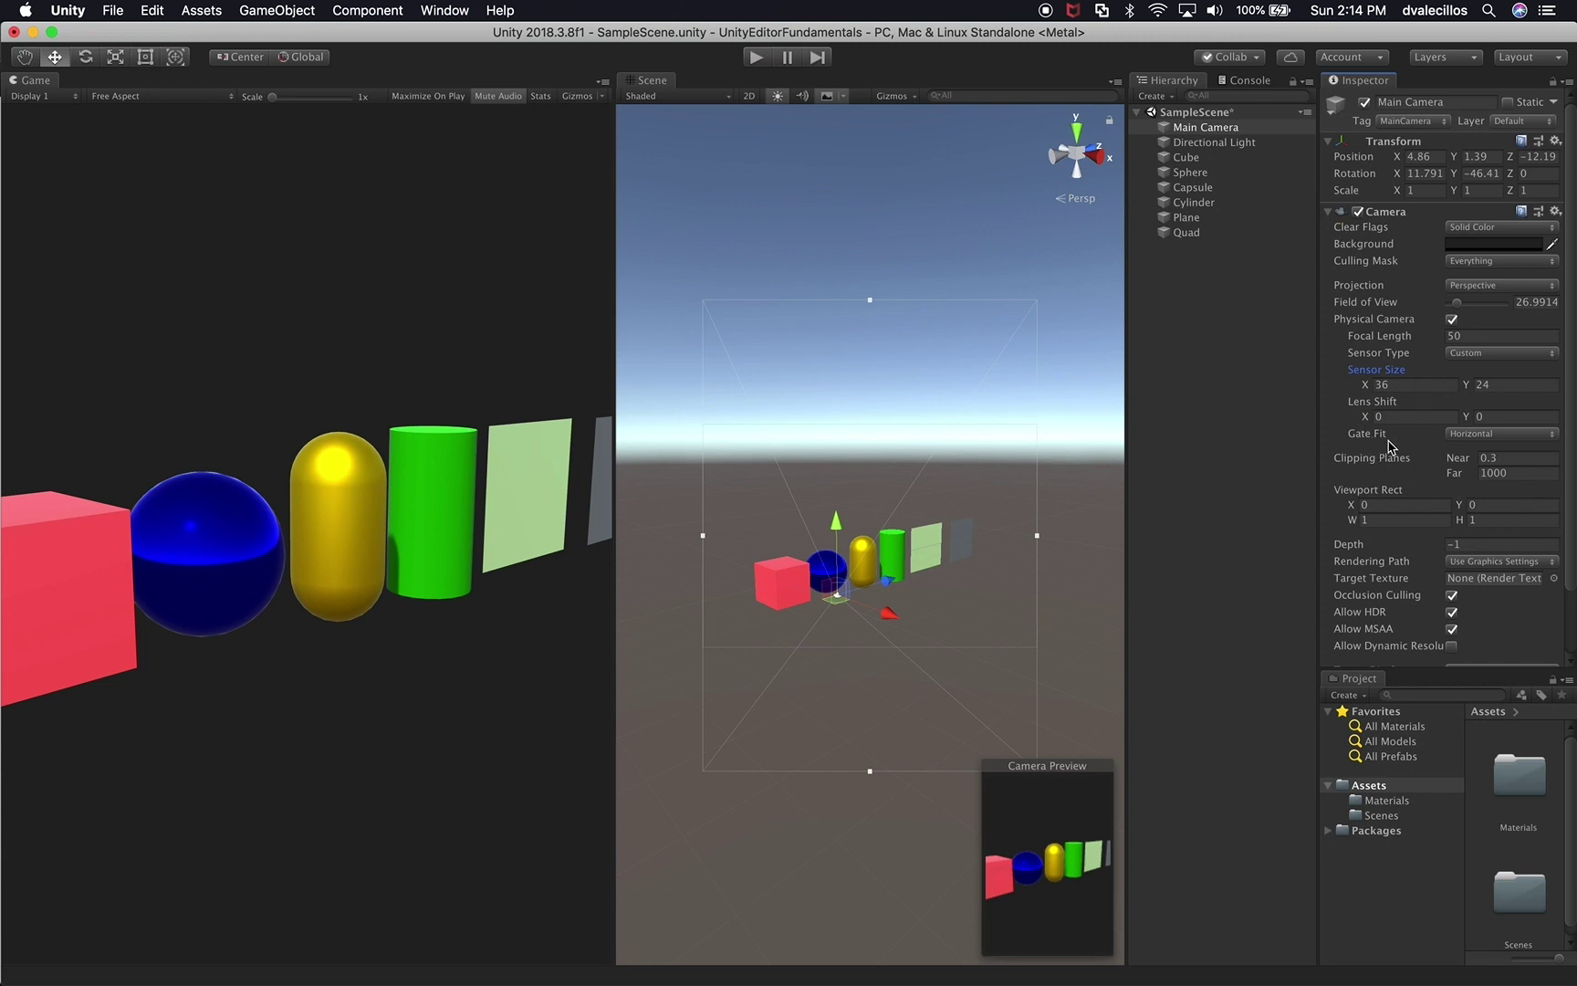
left_click(1452, 319)
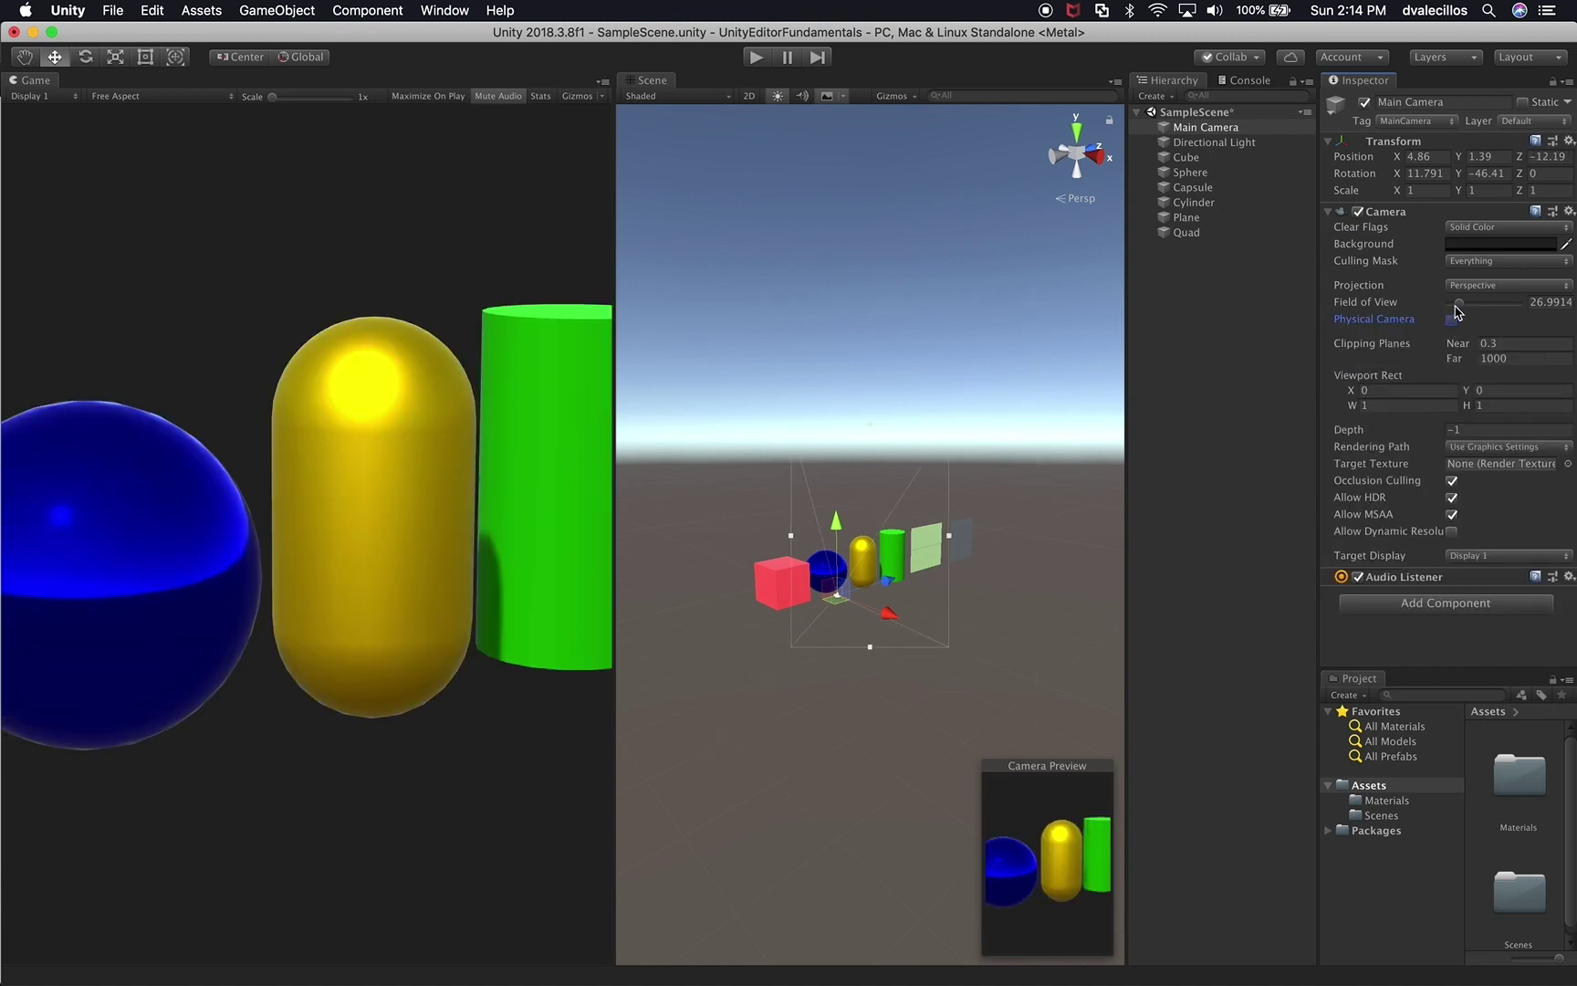
- Set the camera's Field of View to 75
left_click(1461, 303)
left_click_drag(1464, 311, 1484, 312)
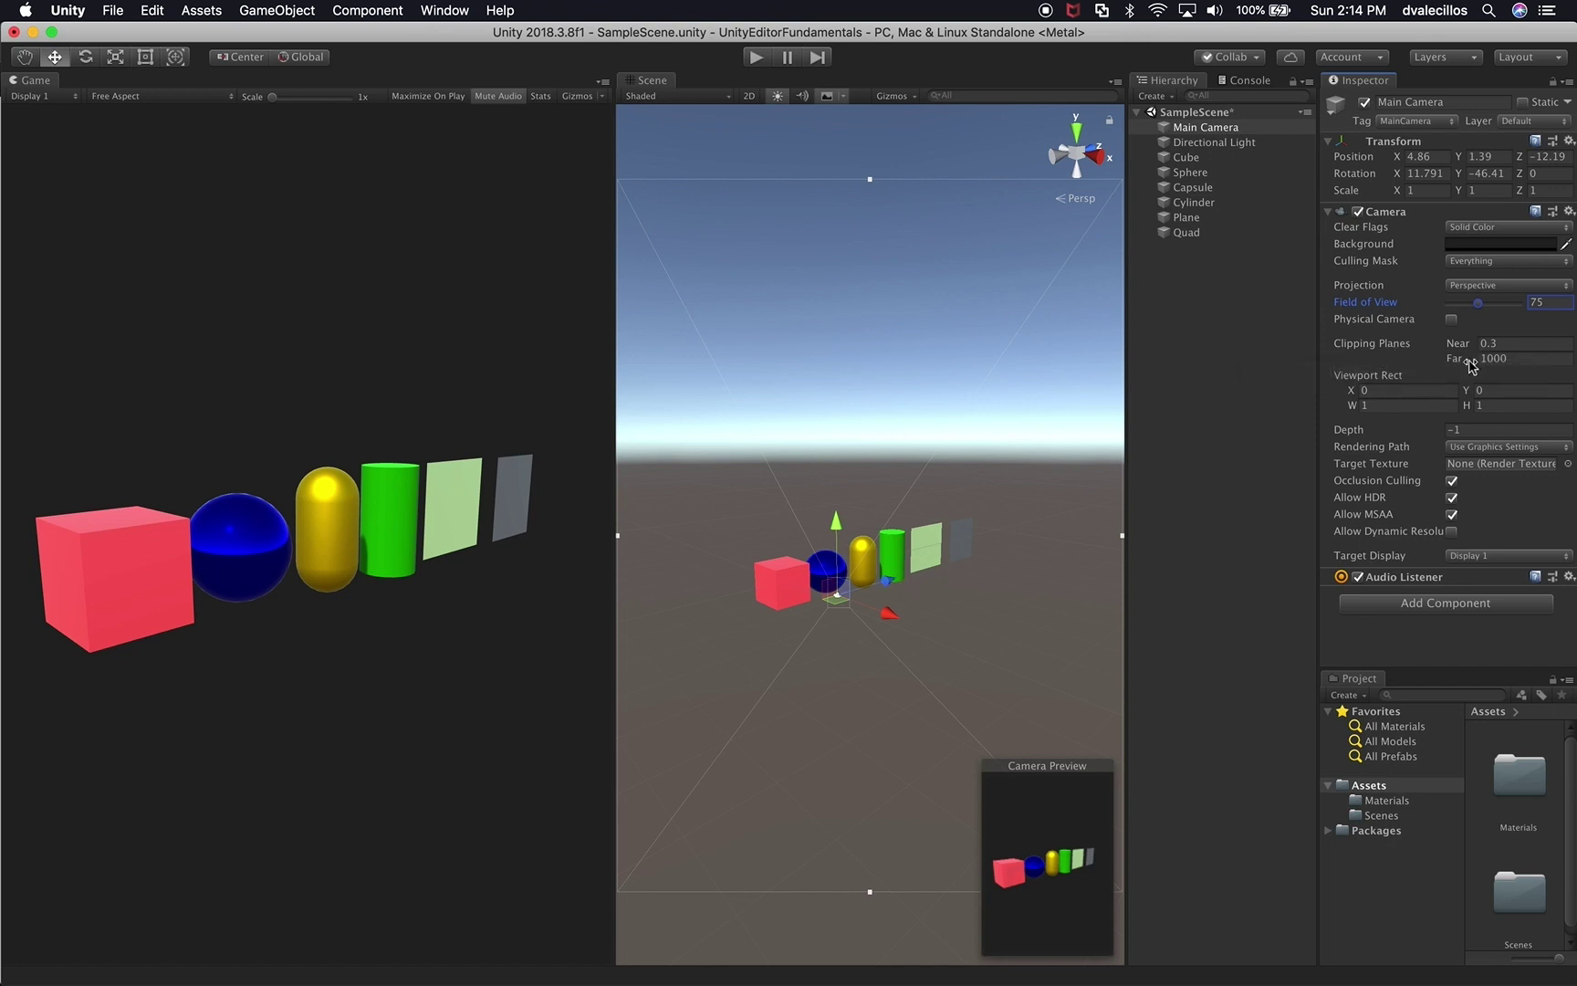
- Try far clipping plane distances of 1, about 5.7 and about 25.1, and restore the distance to 1000
left_click(1520, 359)
type("1")
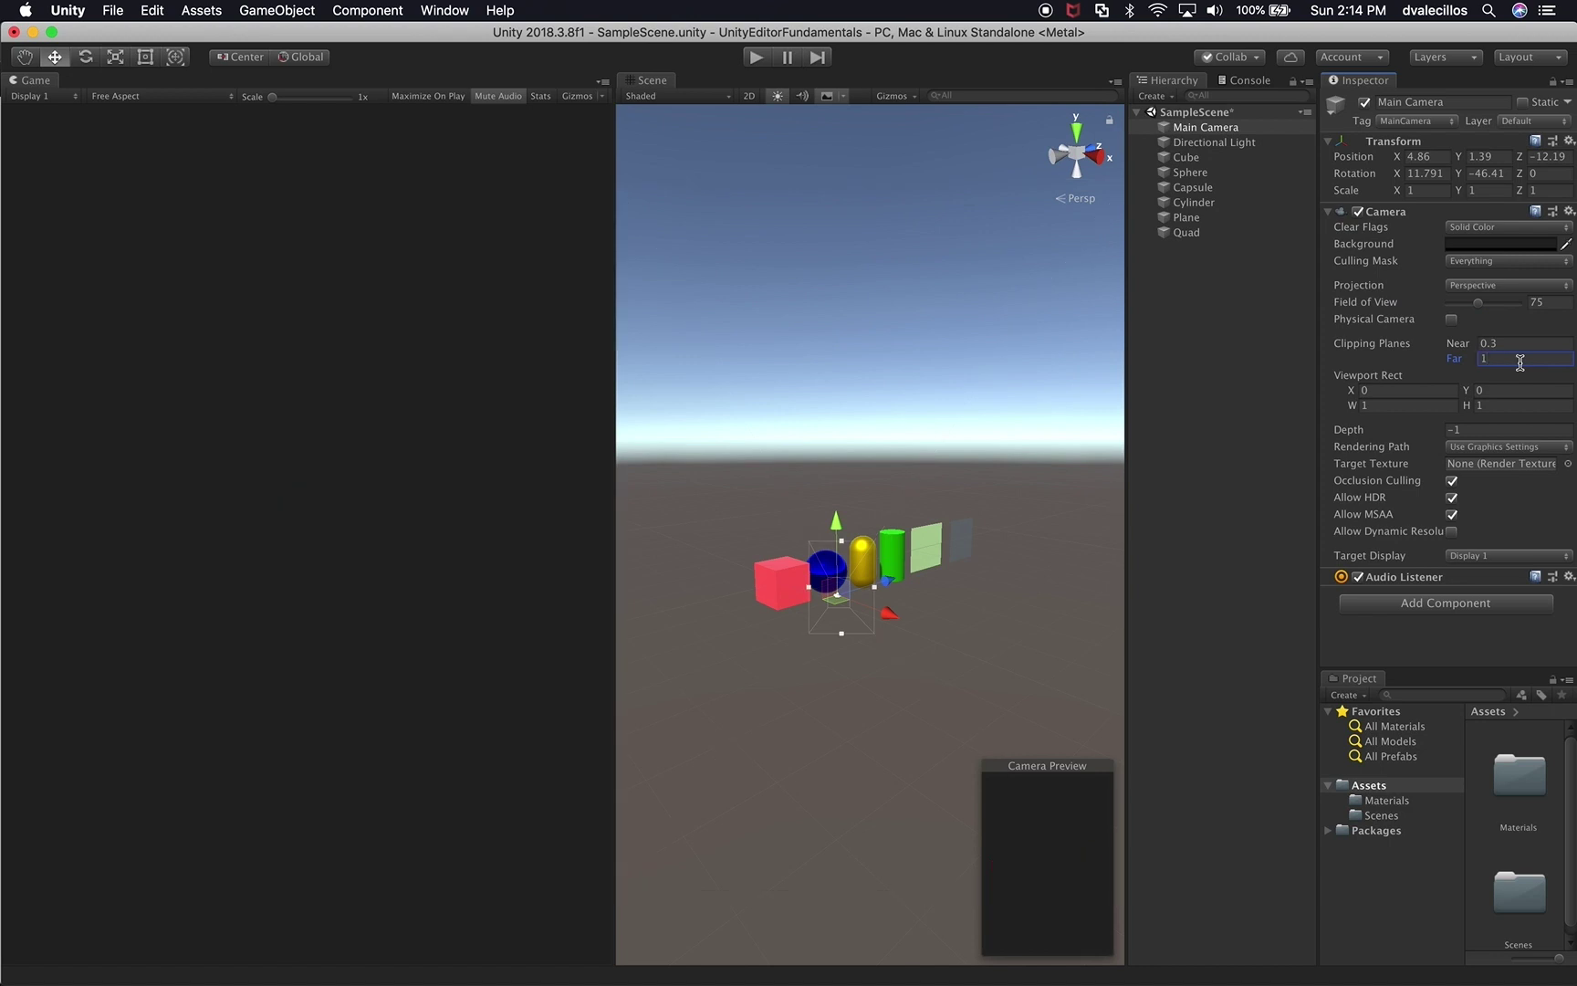
left_click_drag(978, 599, 849, 613, "alt")
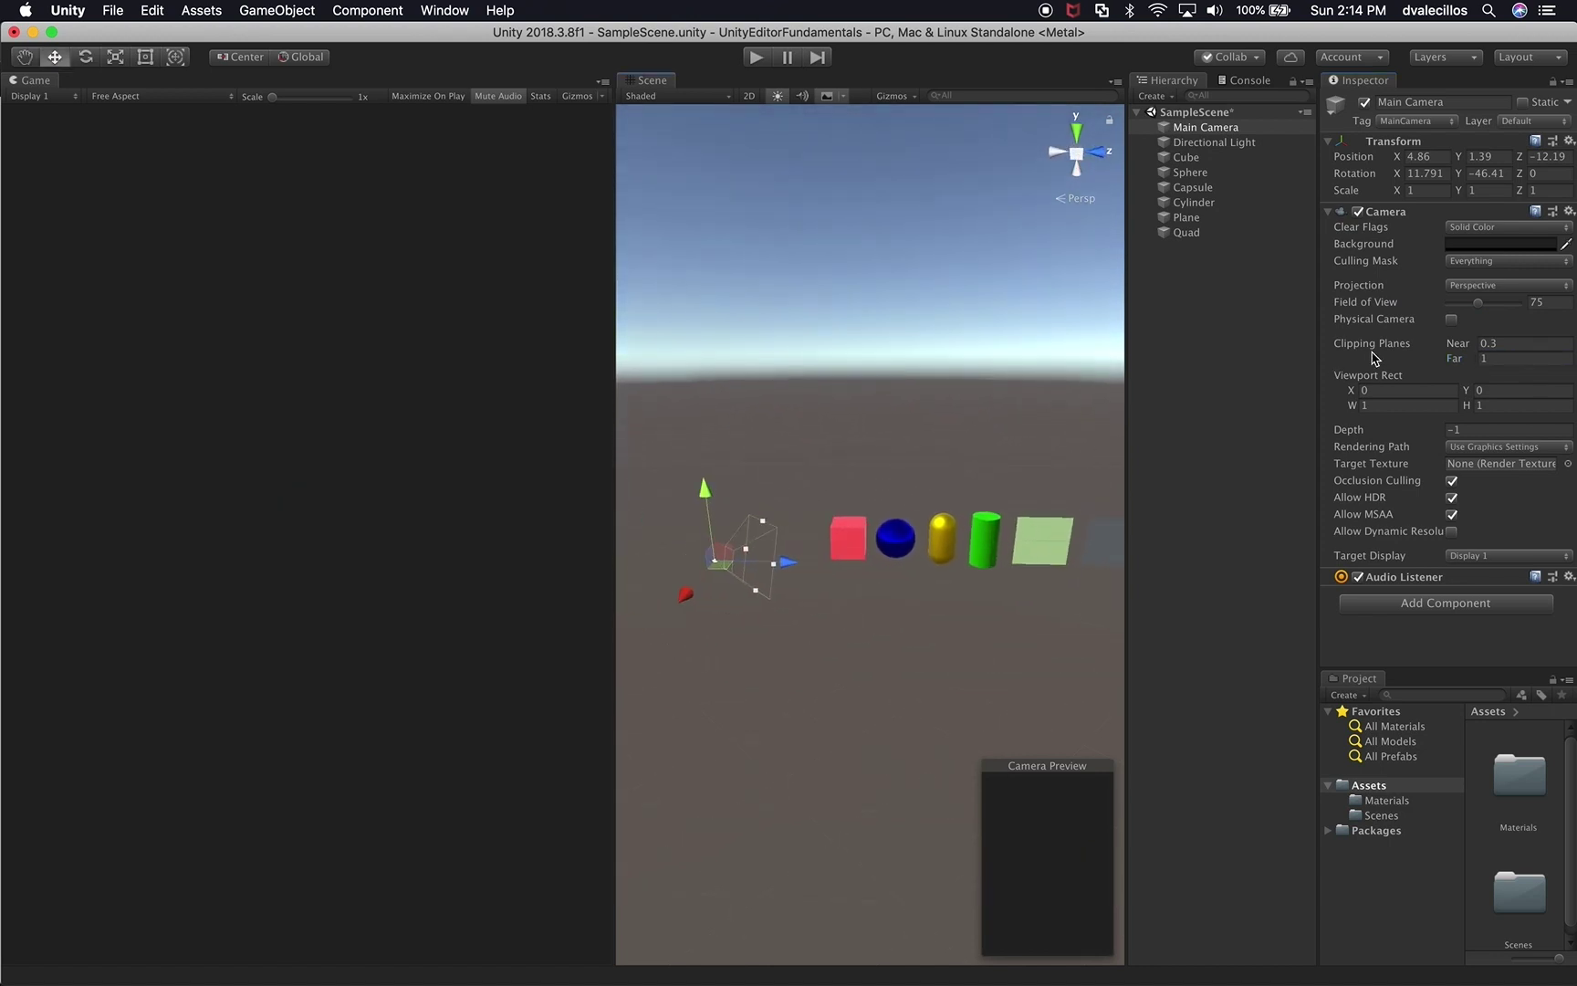
mouse_move(1458, 363)
left_mouse_down()
mouse_move(1507, 364)
mouse_move(1466, 369)
mouse_move(1484, 369)
left_mouse_up()
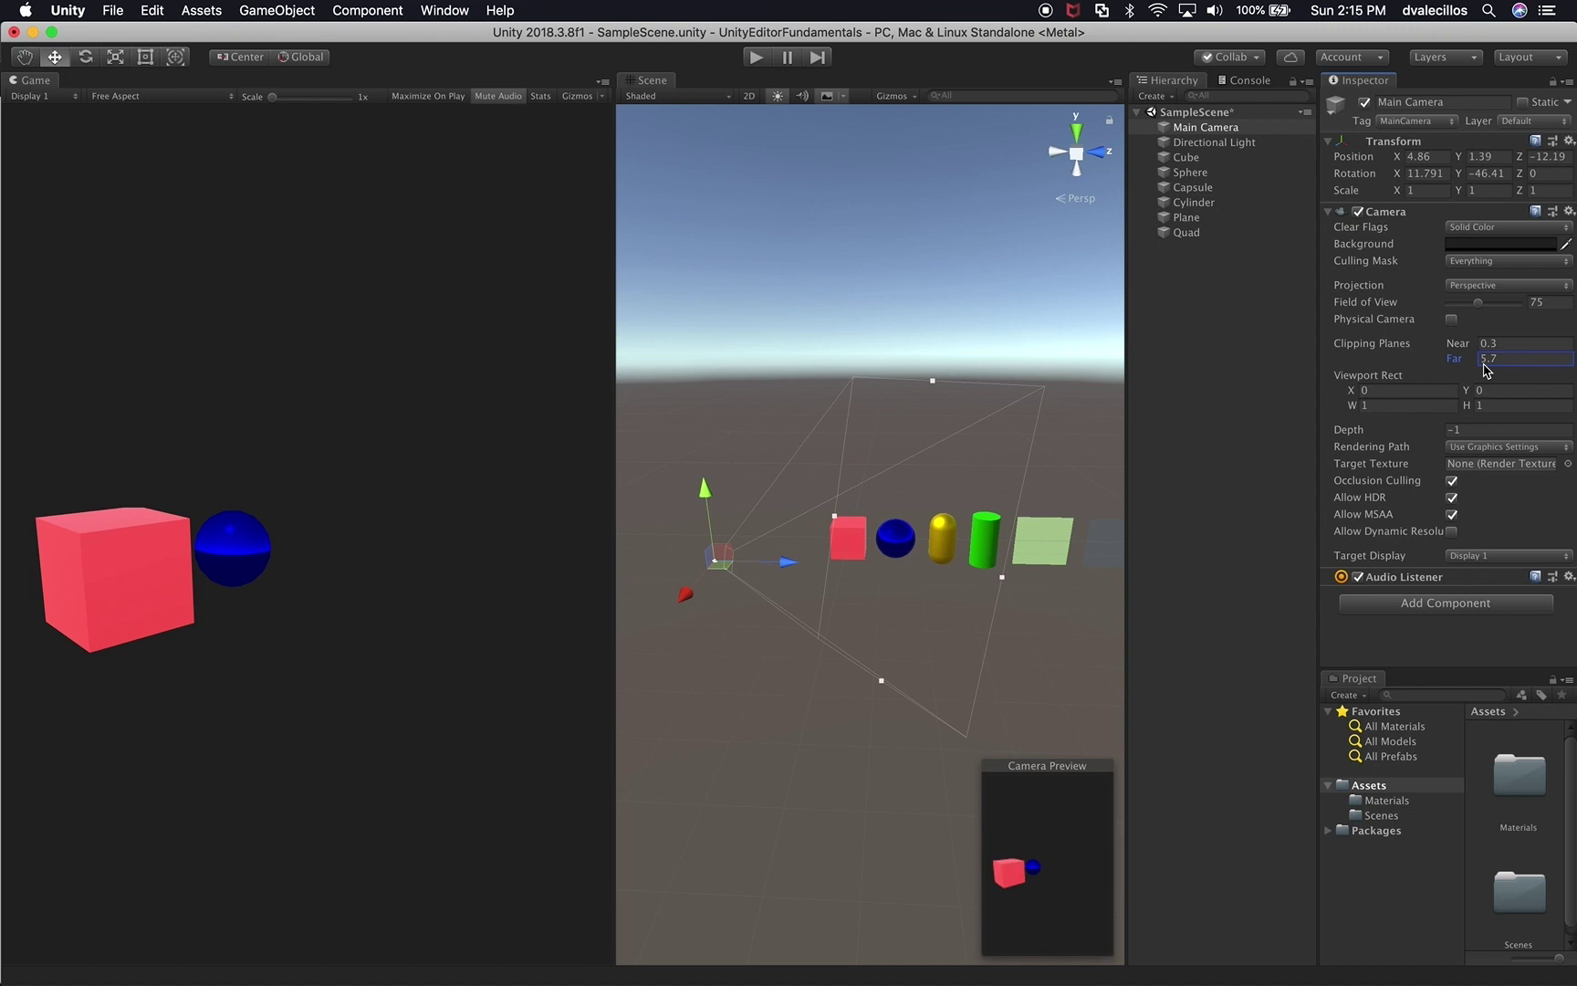
left_click_drag(1485, 369, 1569, 358)
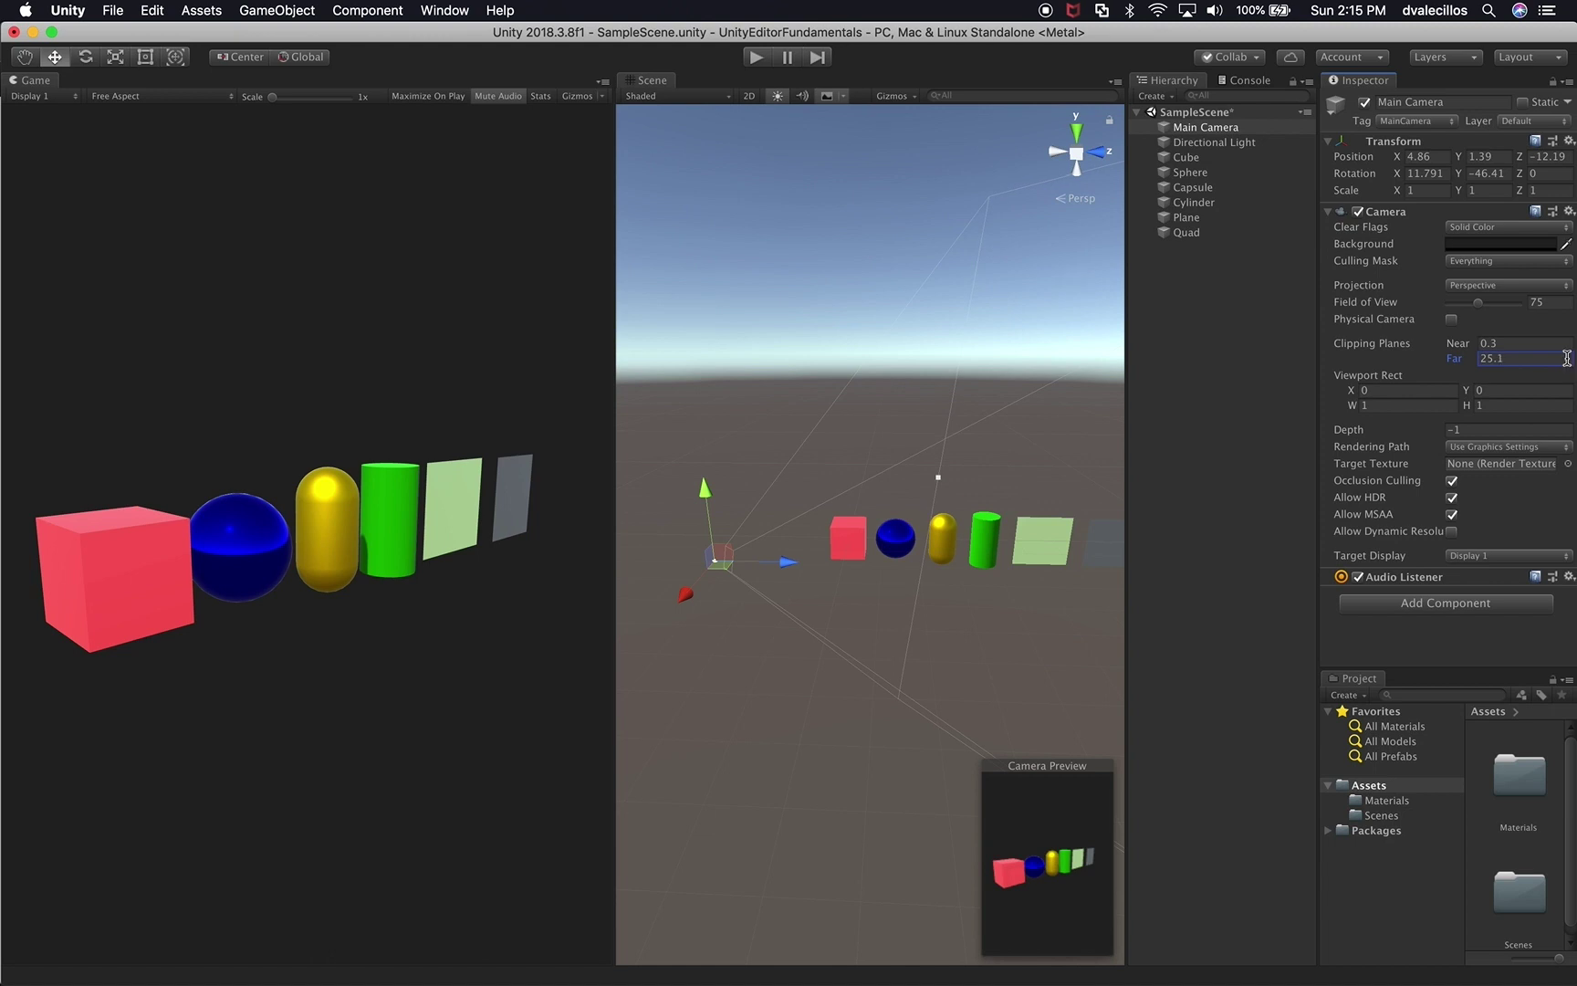
scroll(958, 692, "down", 2)
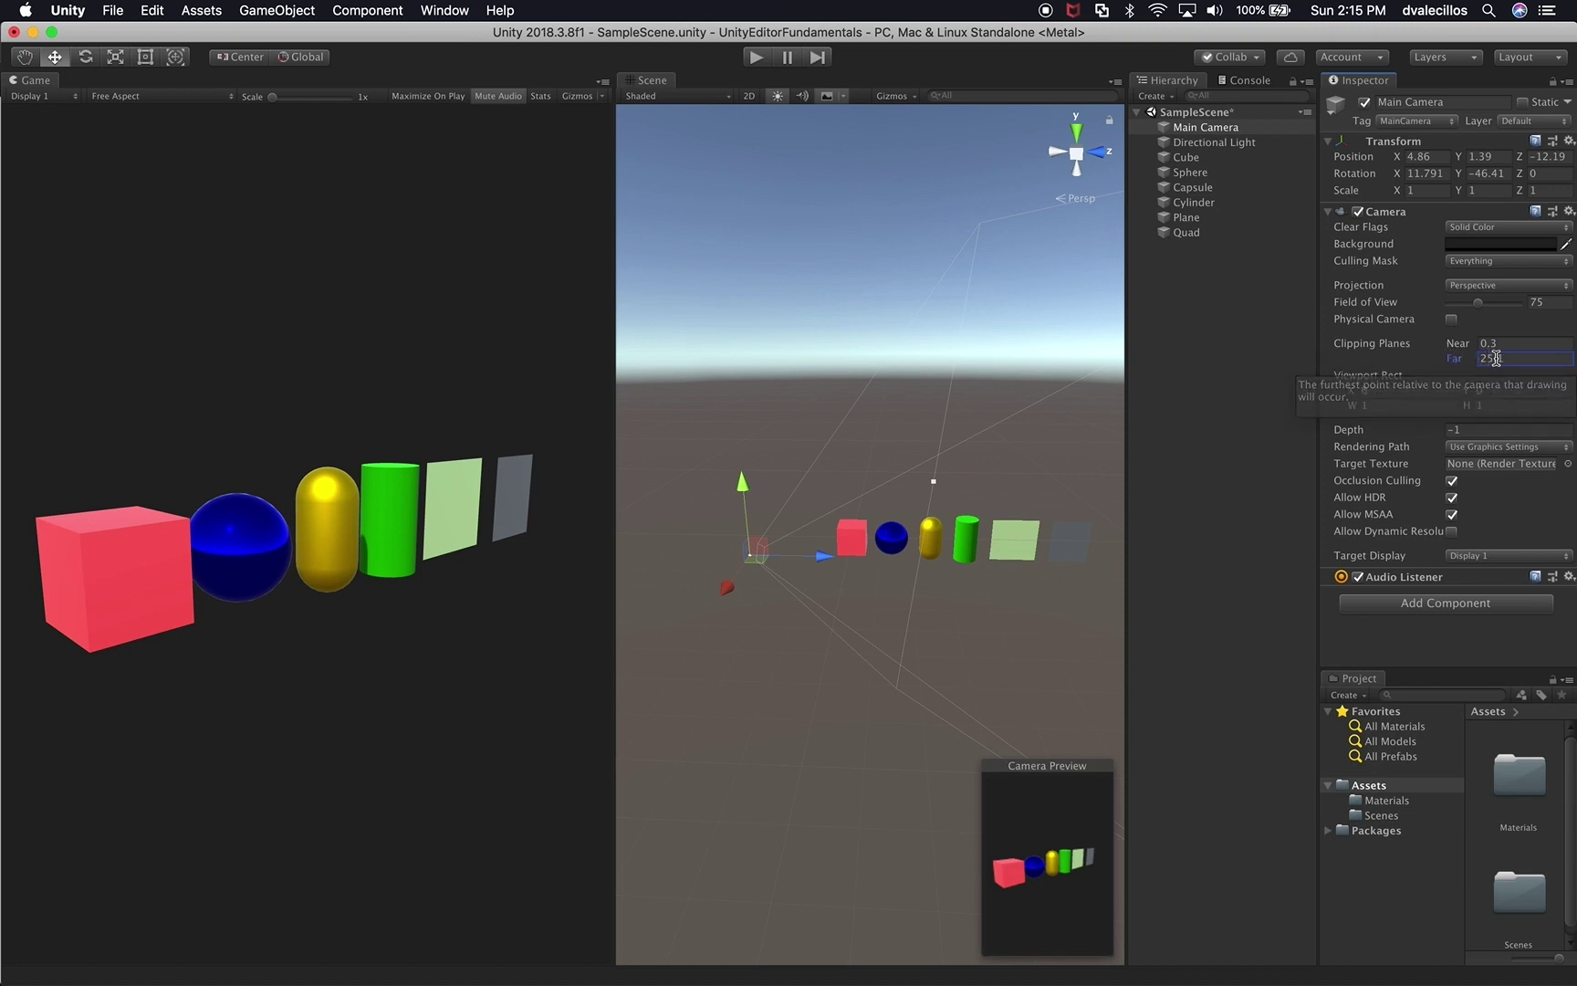
type("1000")
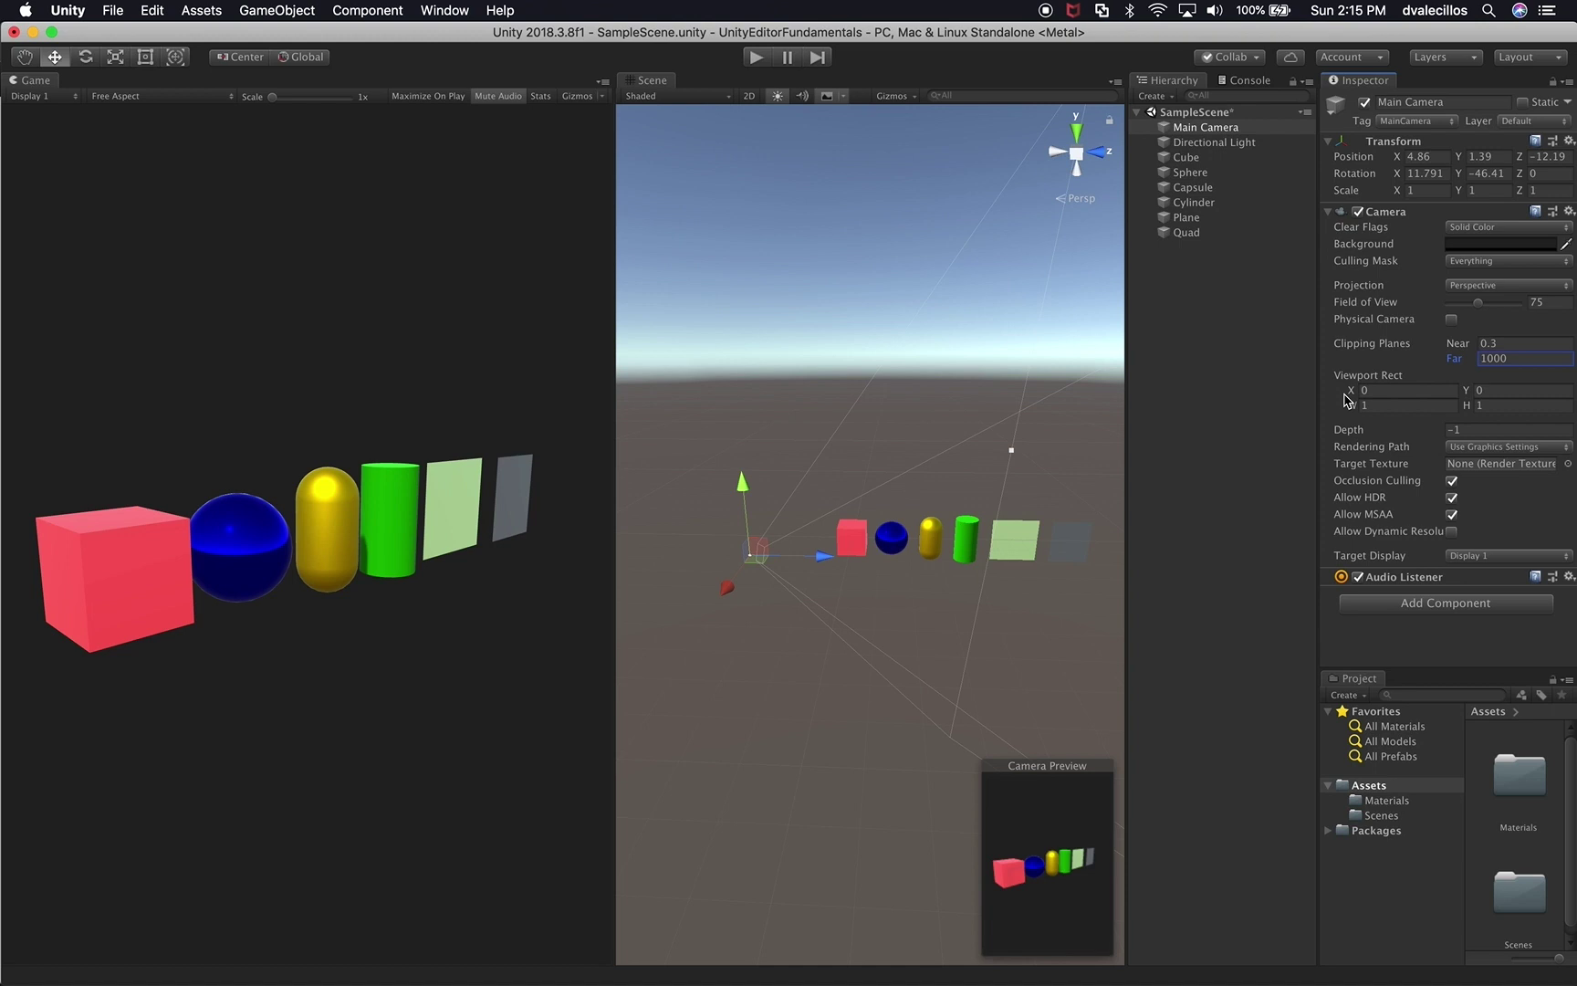
- Try a Viewport Rect width of about 0.47 and height of about 0.29, and reset both to 1
left_click_drag(926, 628, 1075, 622, "alt")
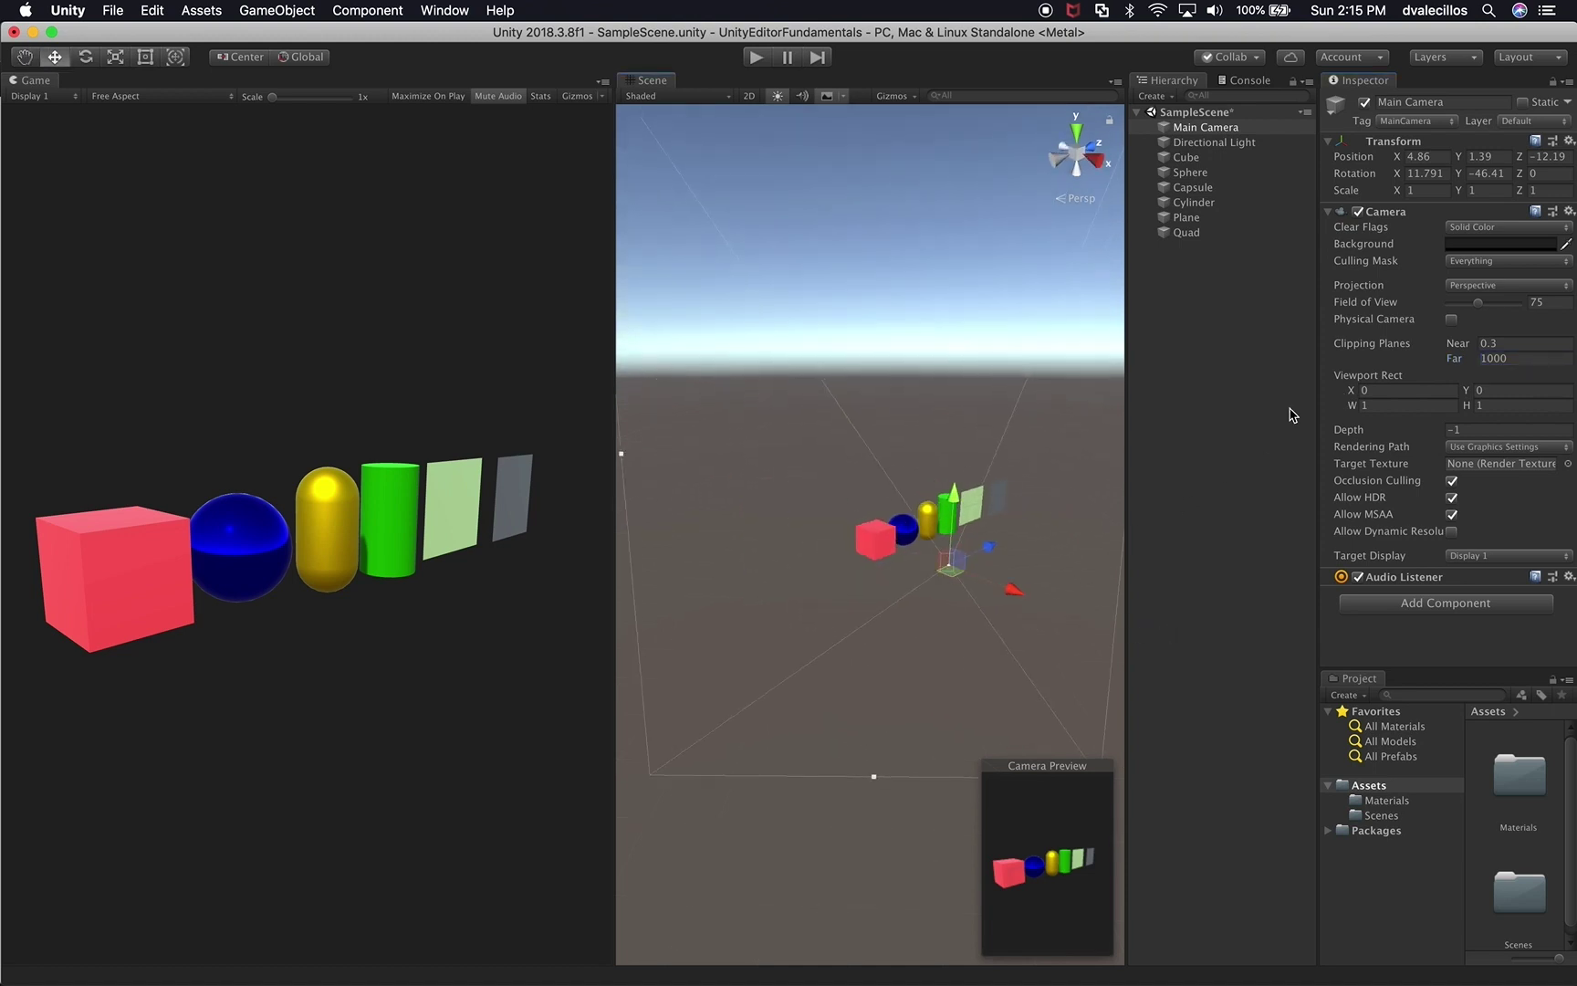
left_click_drag(1050, 556, 1055, 564, "alt")
left_click_drag(1349, 404, 1338, 413)
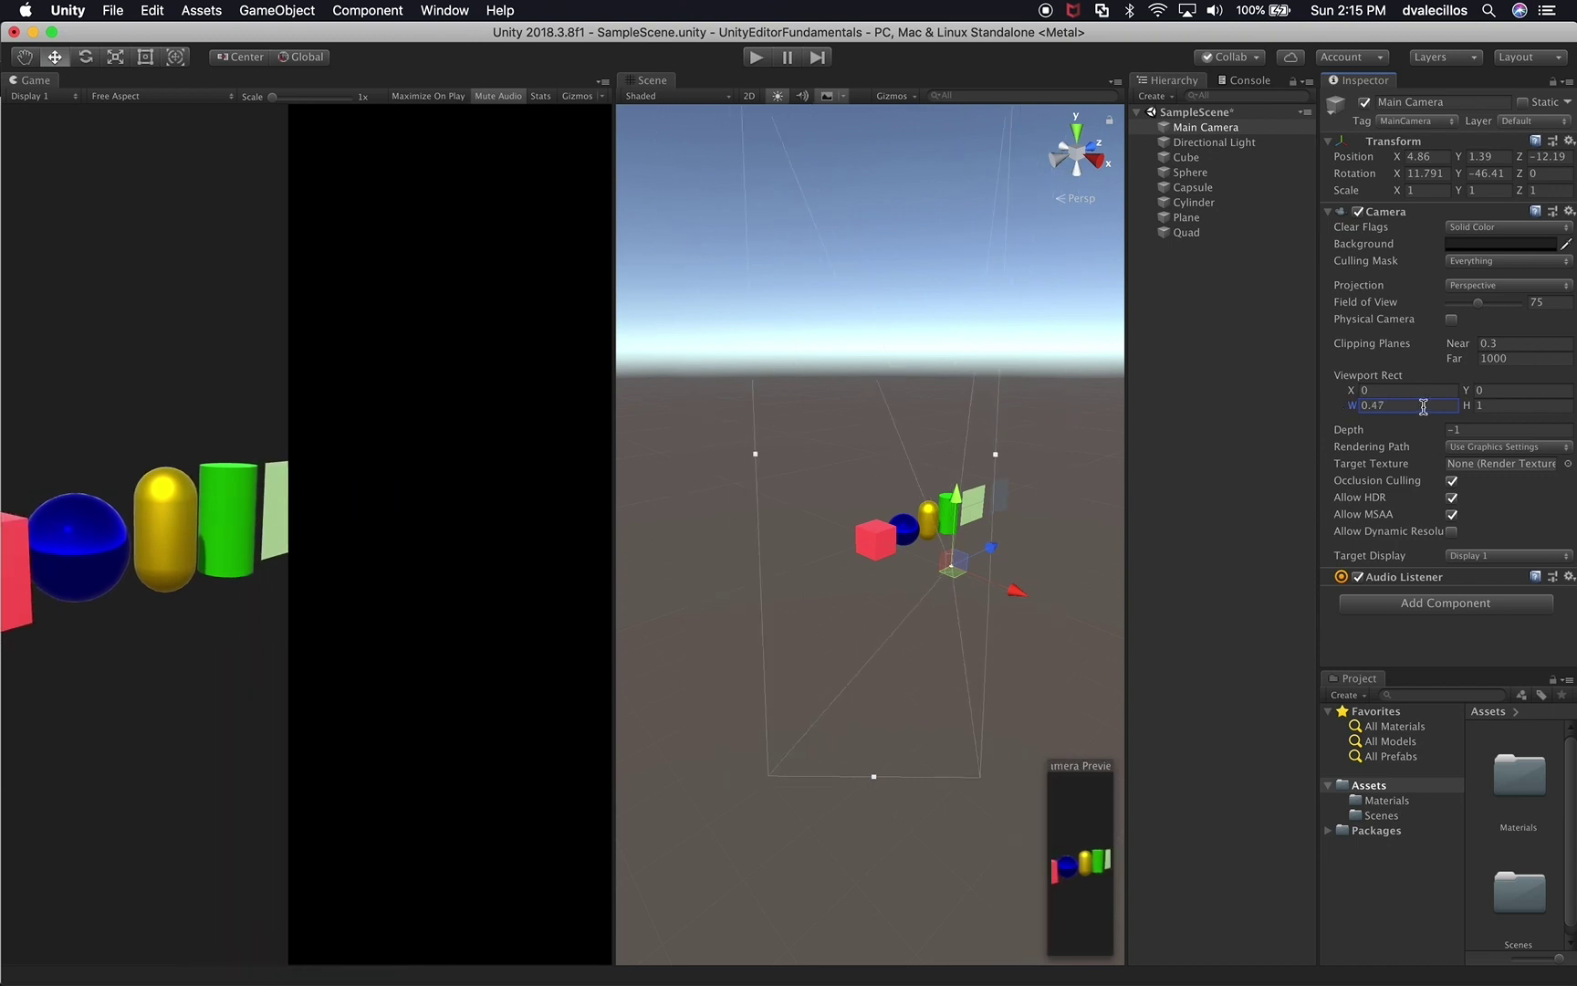
left_click_drag(1461, 408, 1447, 414)
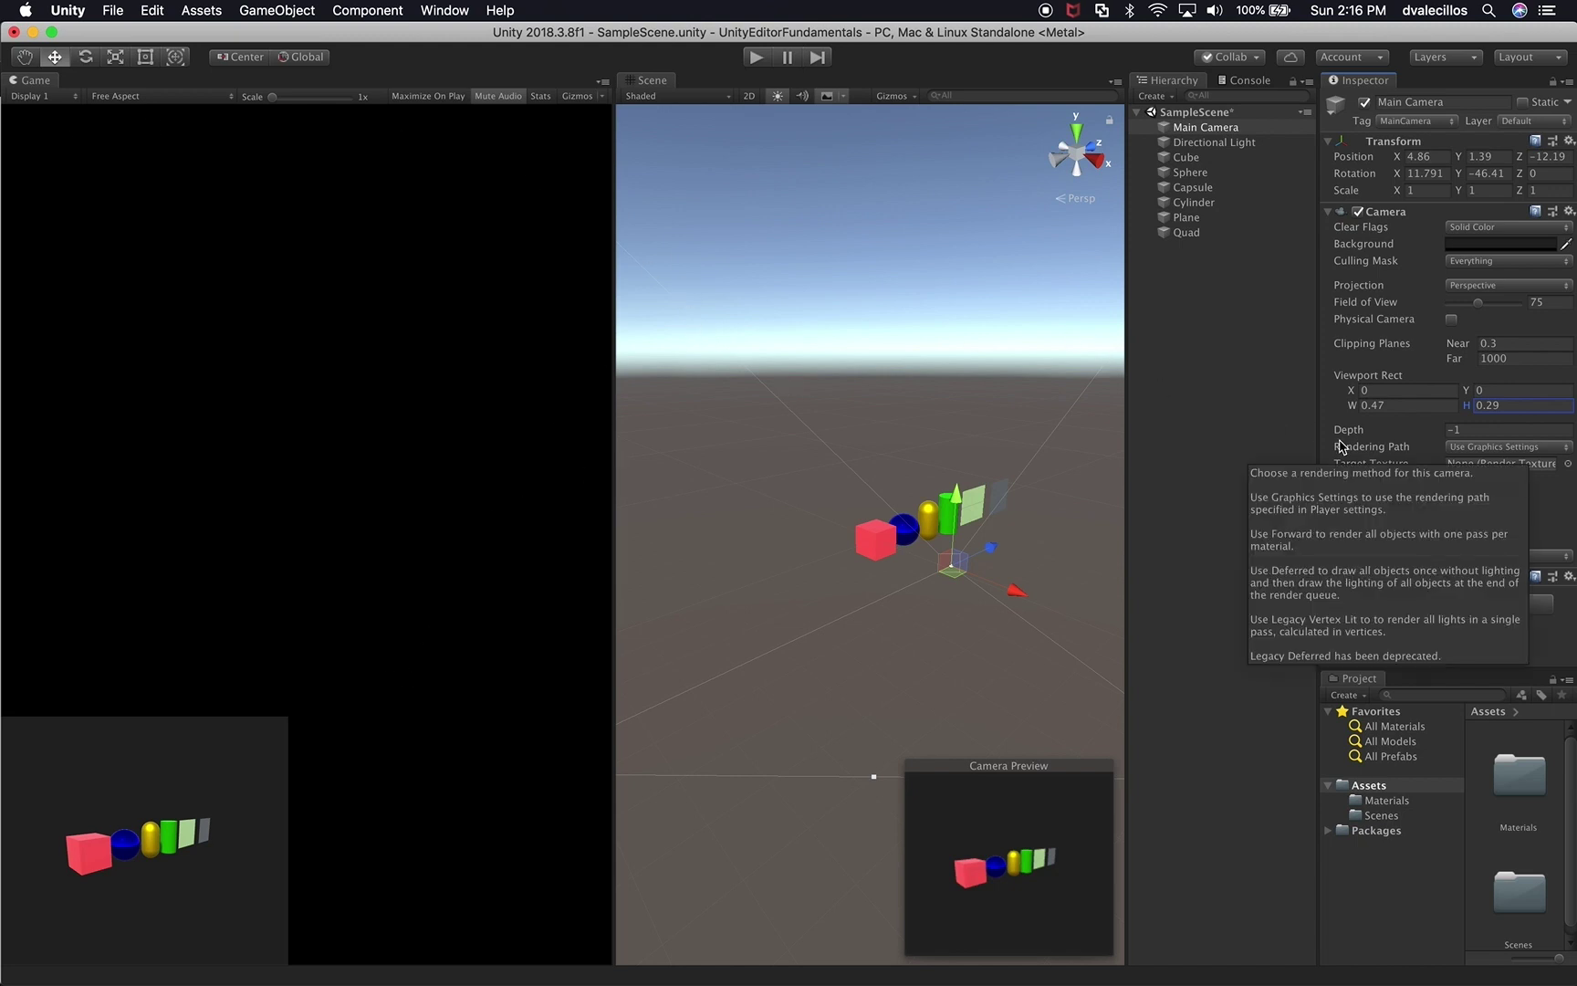
type("1")
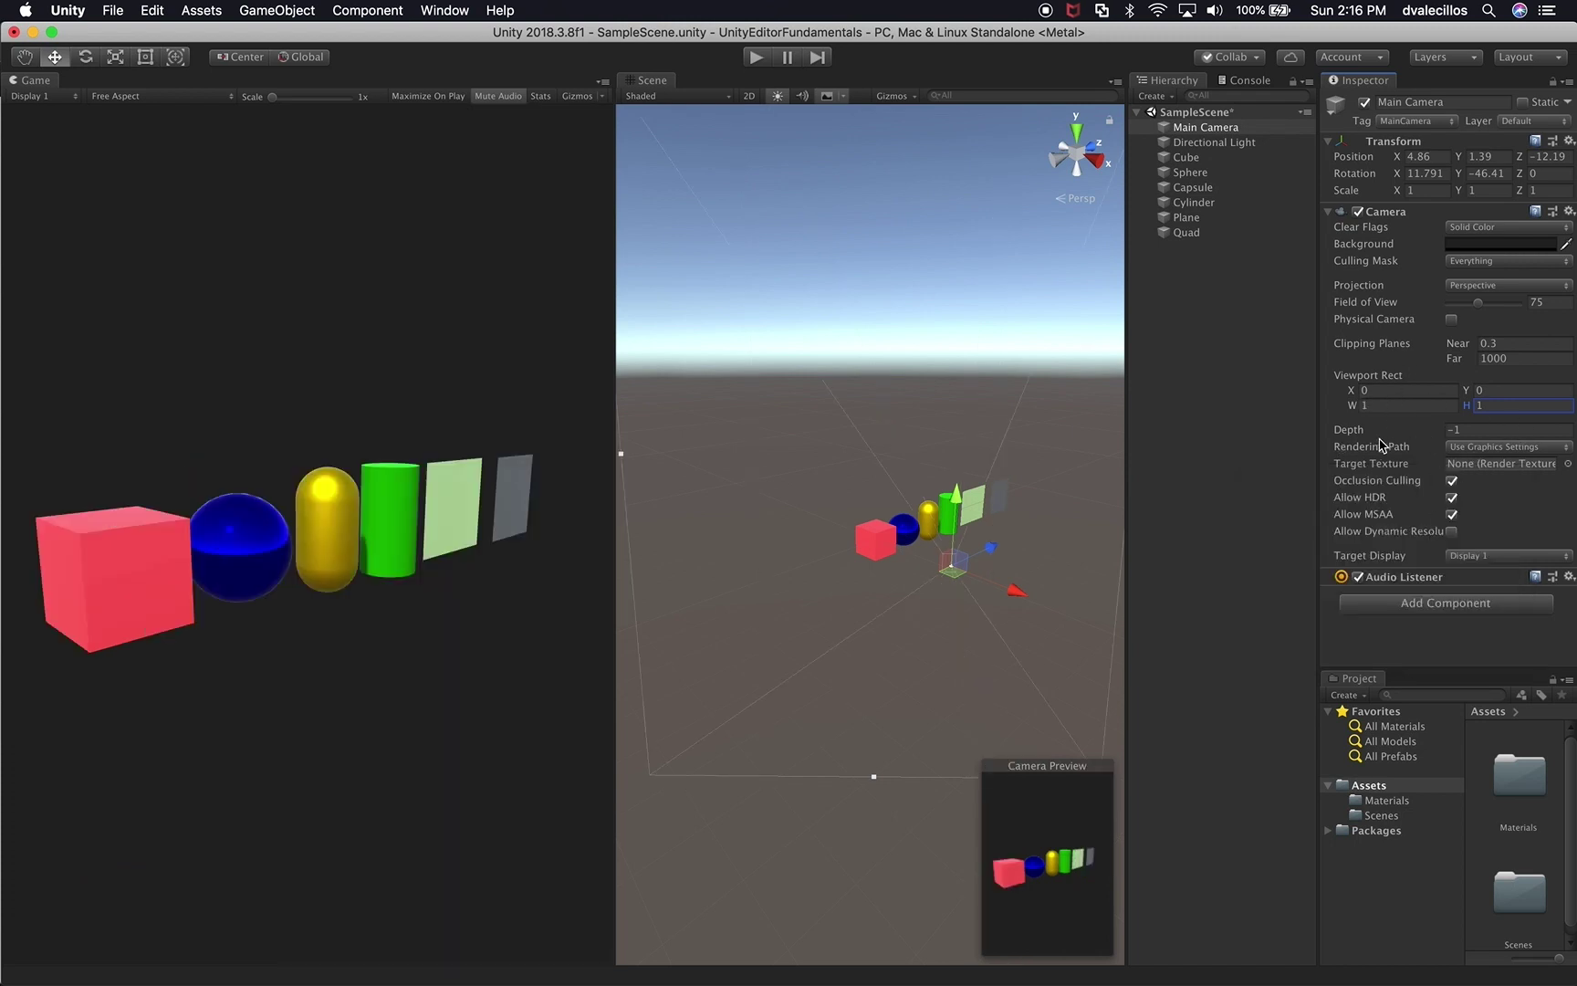
- Review the Main Camera's Rendering Path options and the render textures available for its Target Texture
mouse_move(1352, 434)
left_click(1457, 449)
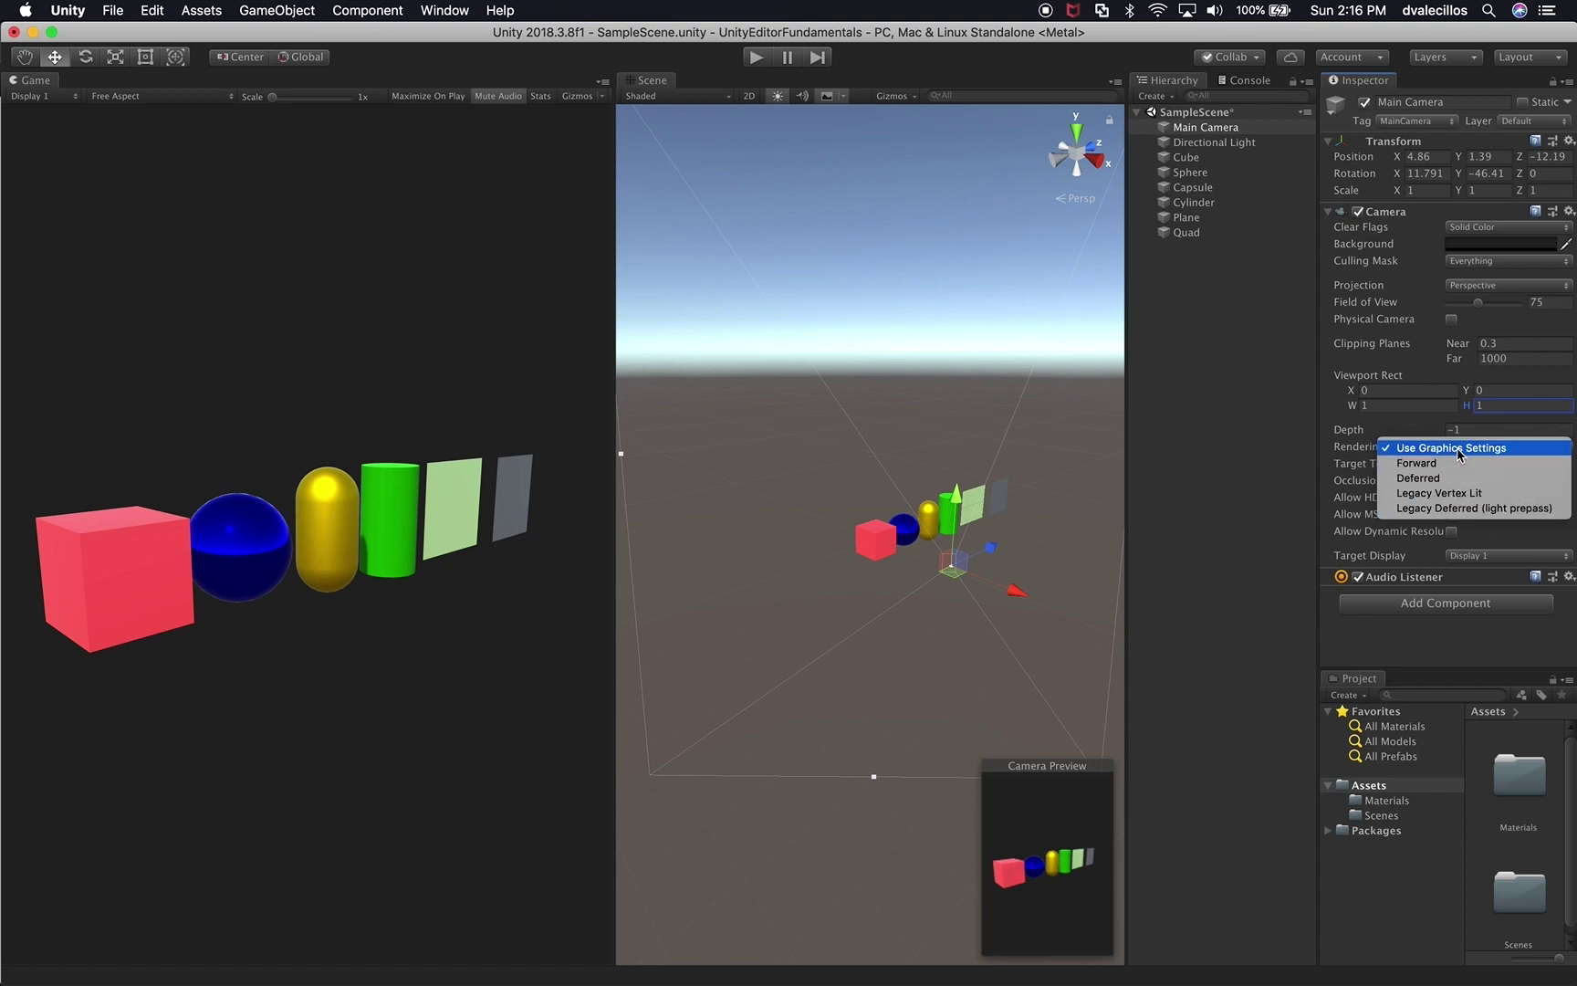
left_click(1317, 452)
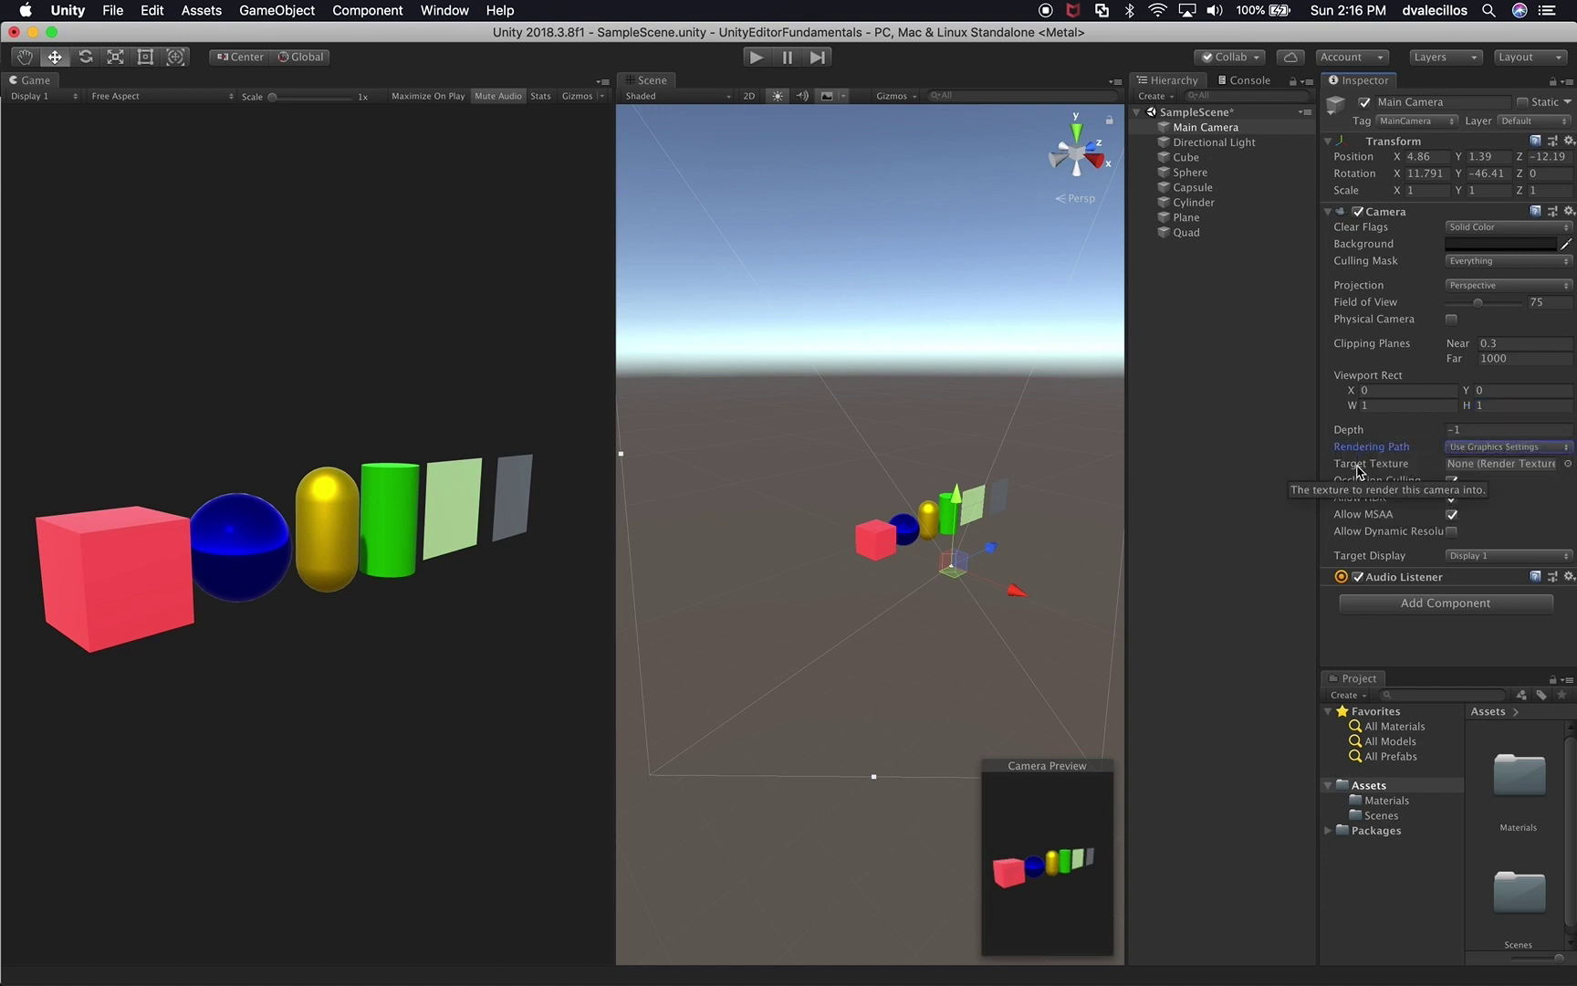
left_click(1570, 465)
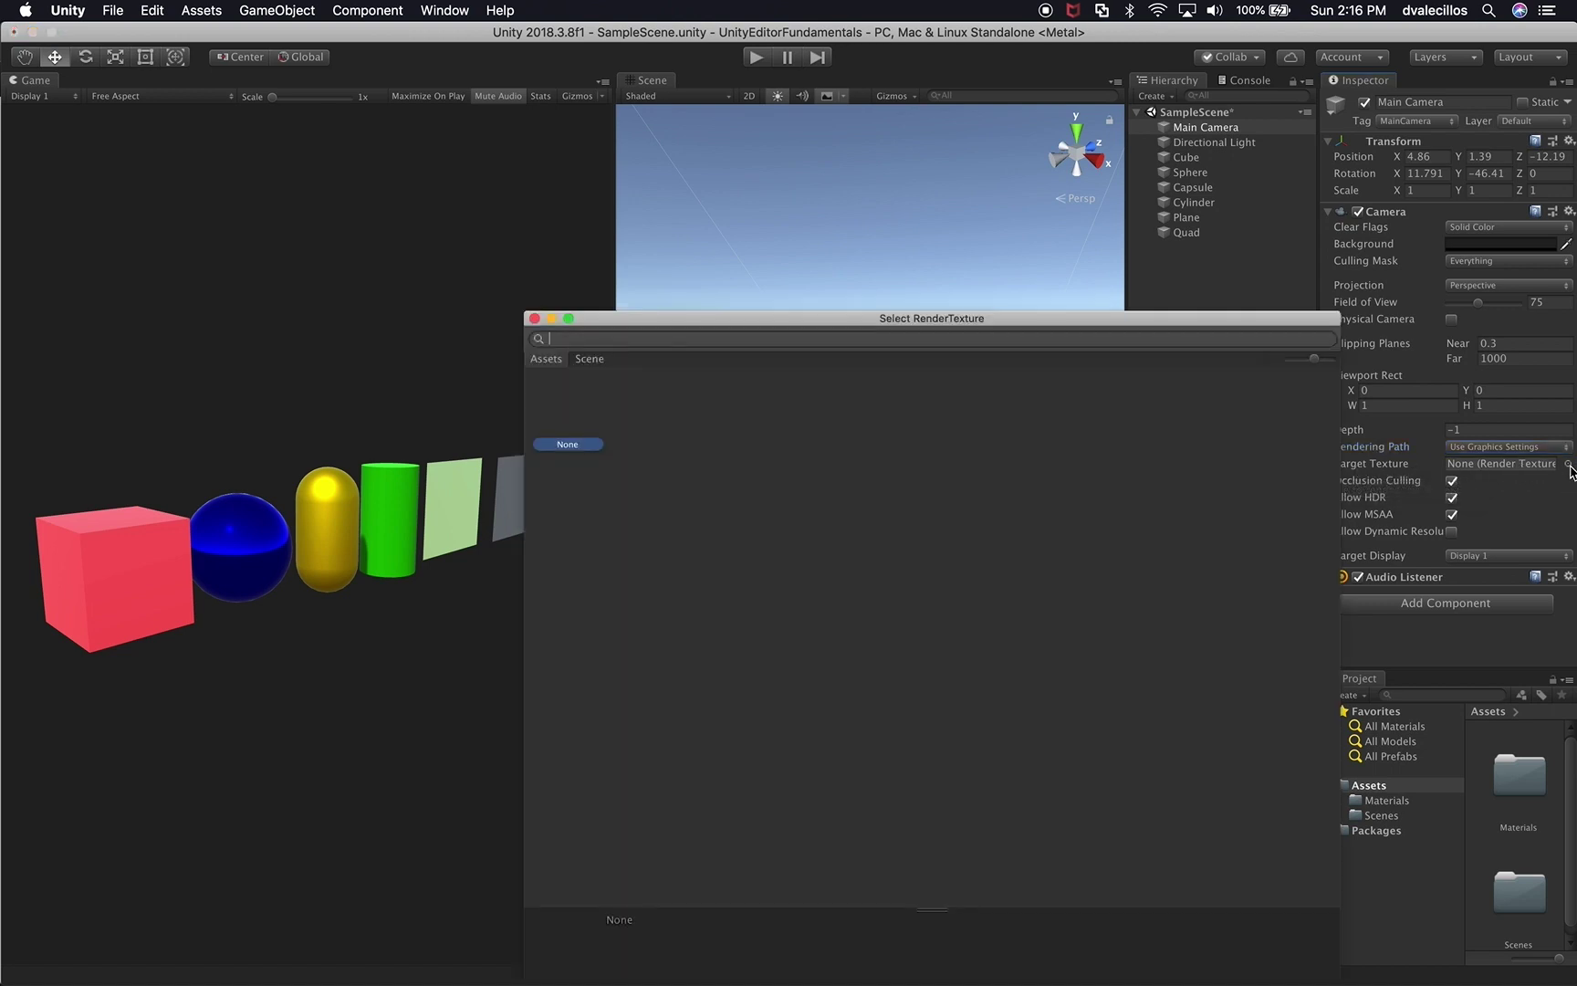
left_click(534, 319)
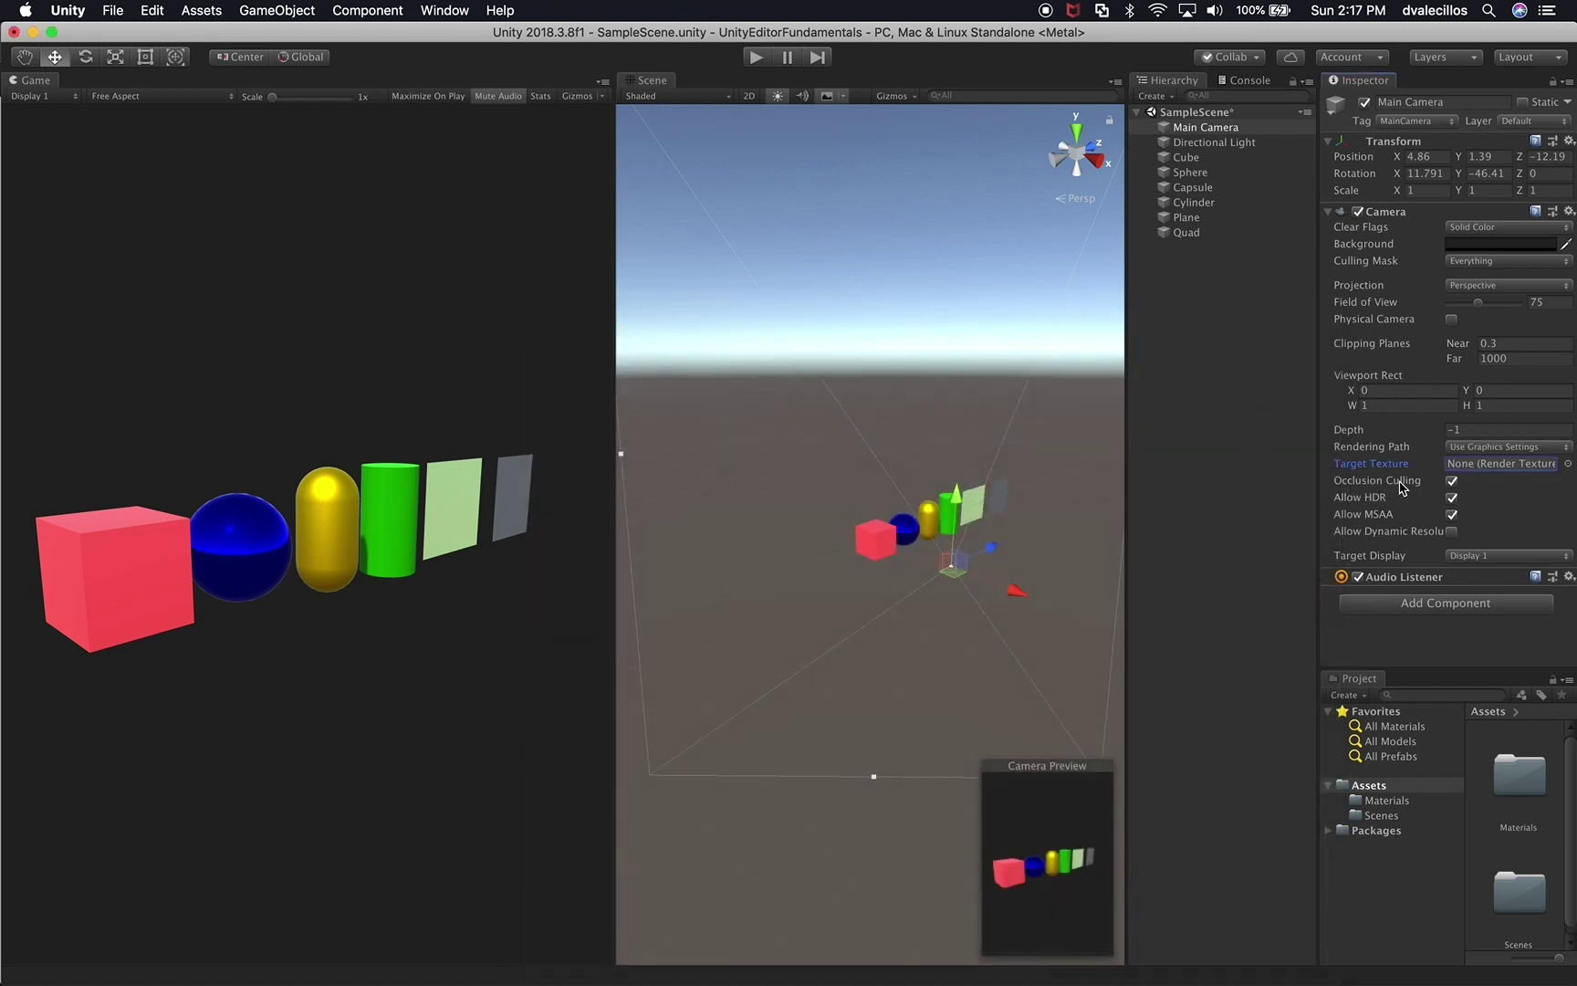
mouse_move(1406, 494)
- Rename the Main Camera object as CameraFront
left_click(1229, 129)
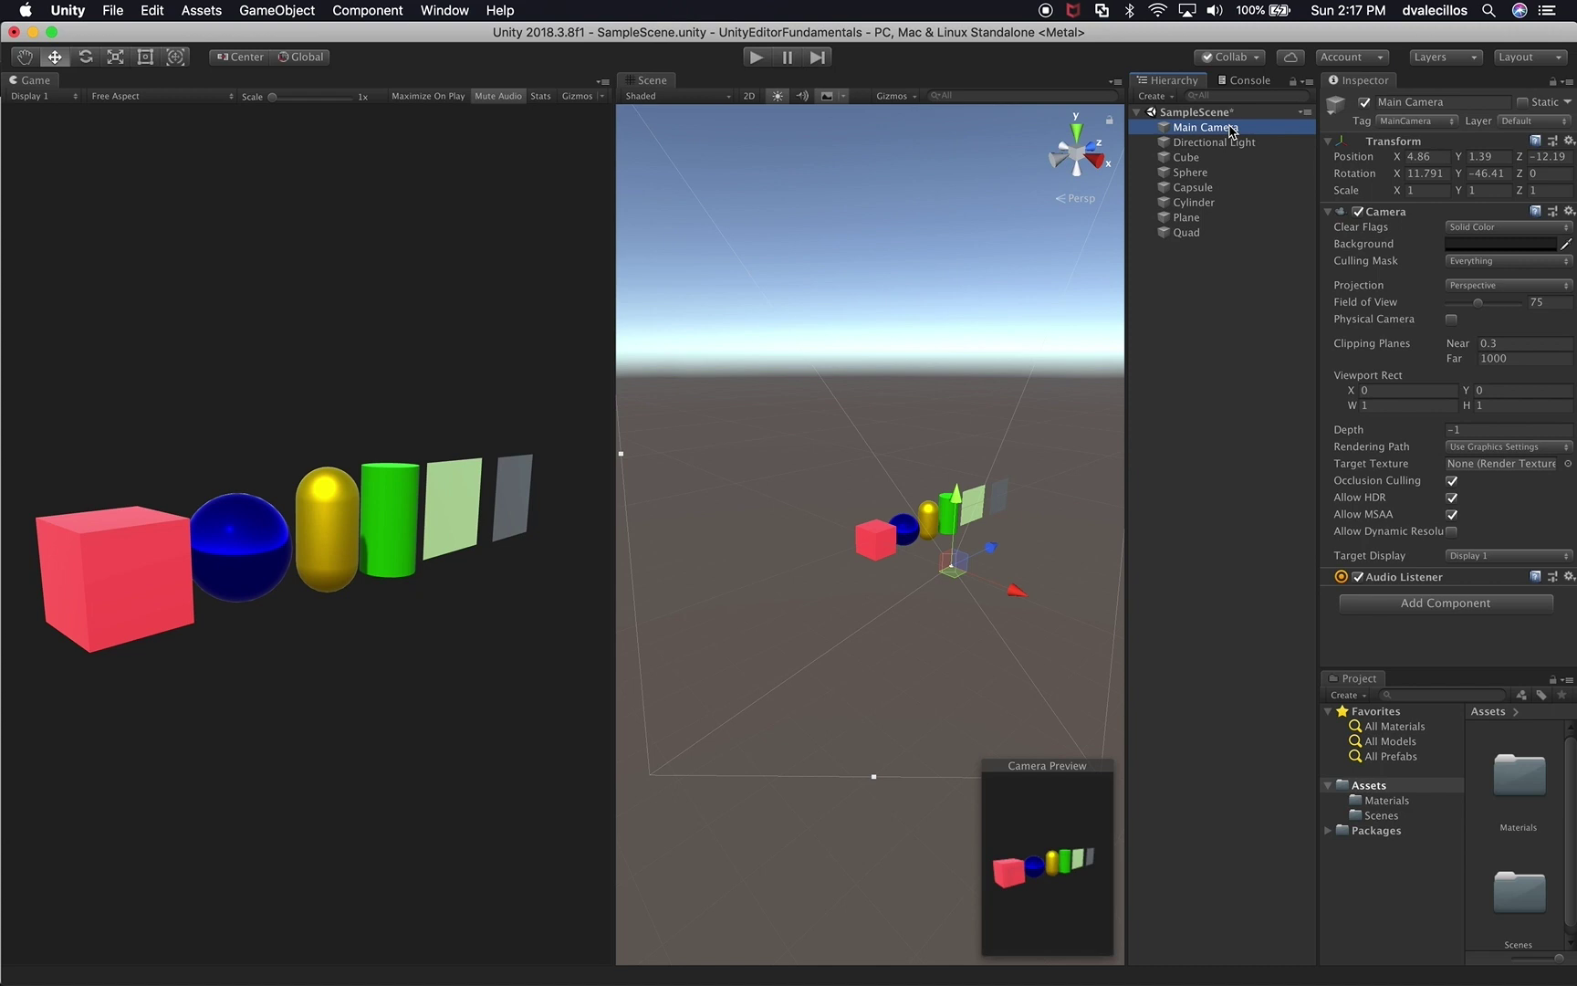
left_click(1214, 129)
type("Ca")
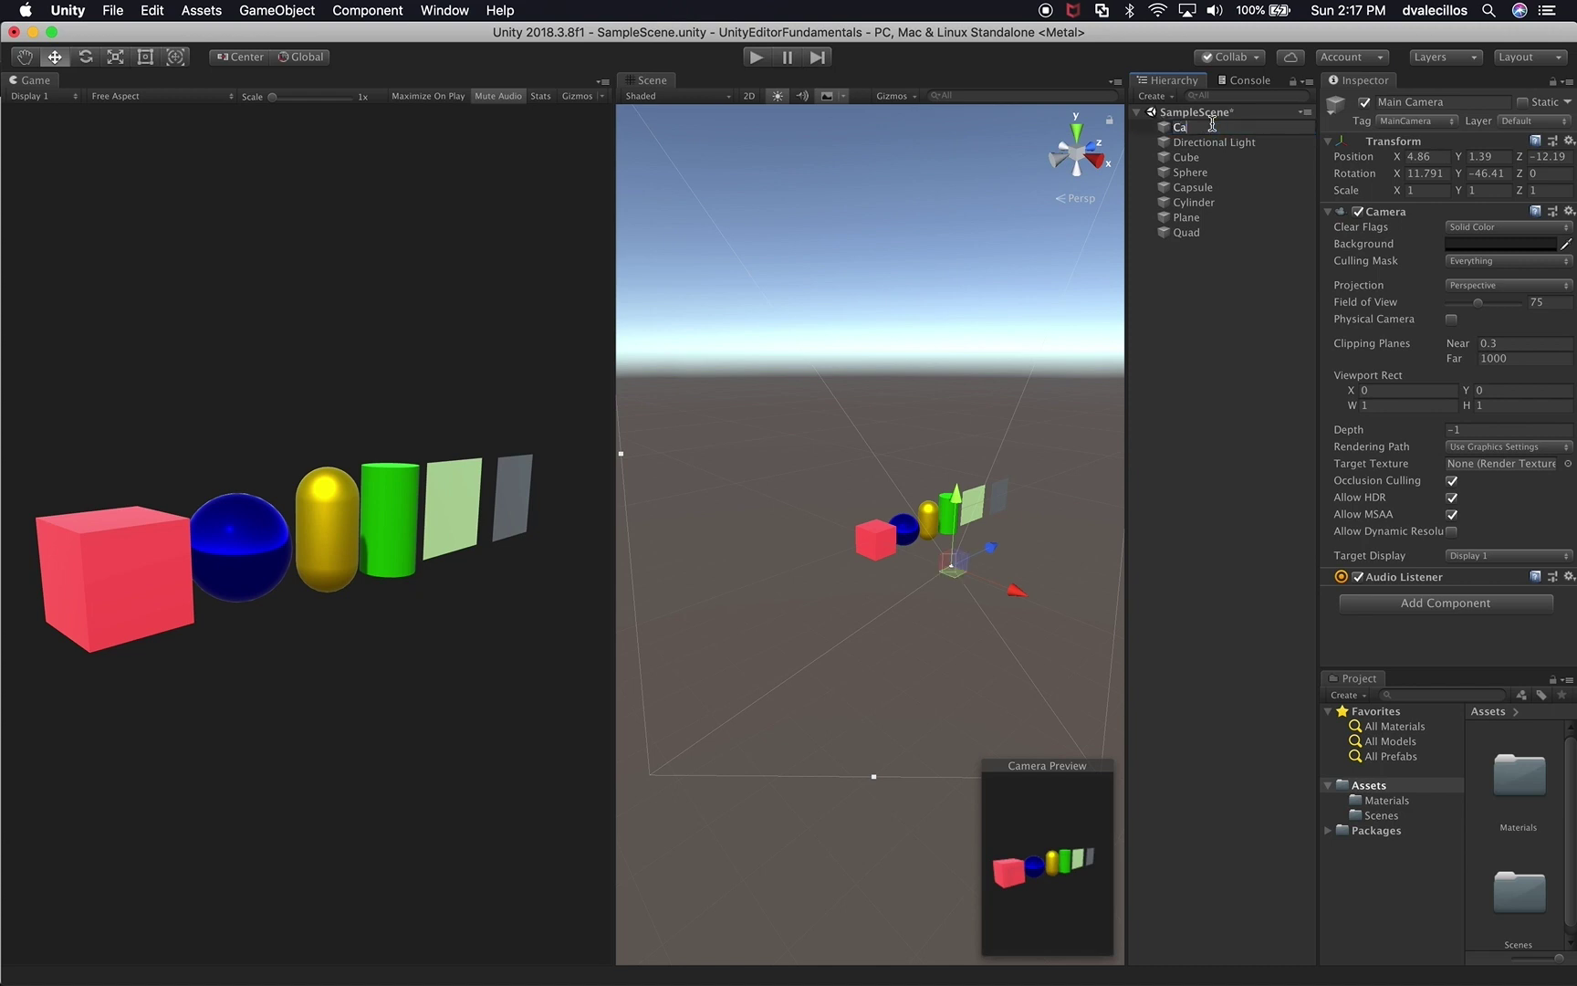
type("meraFront")
key("Return")
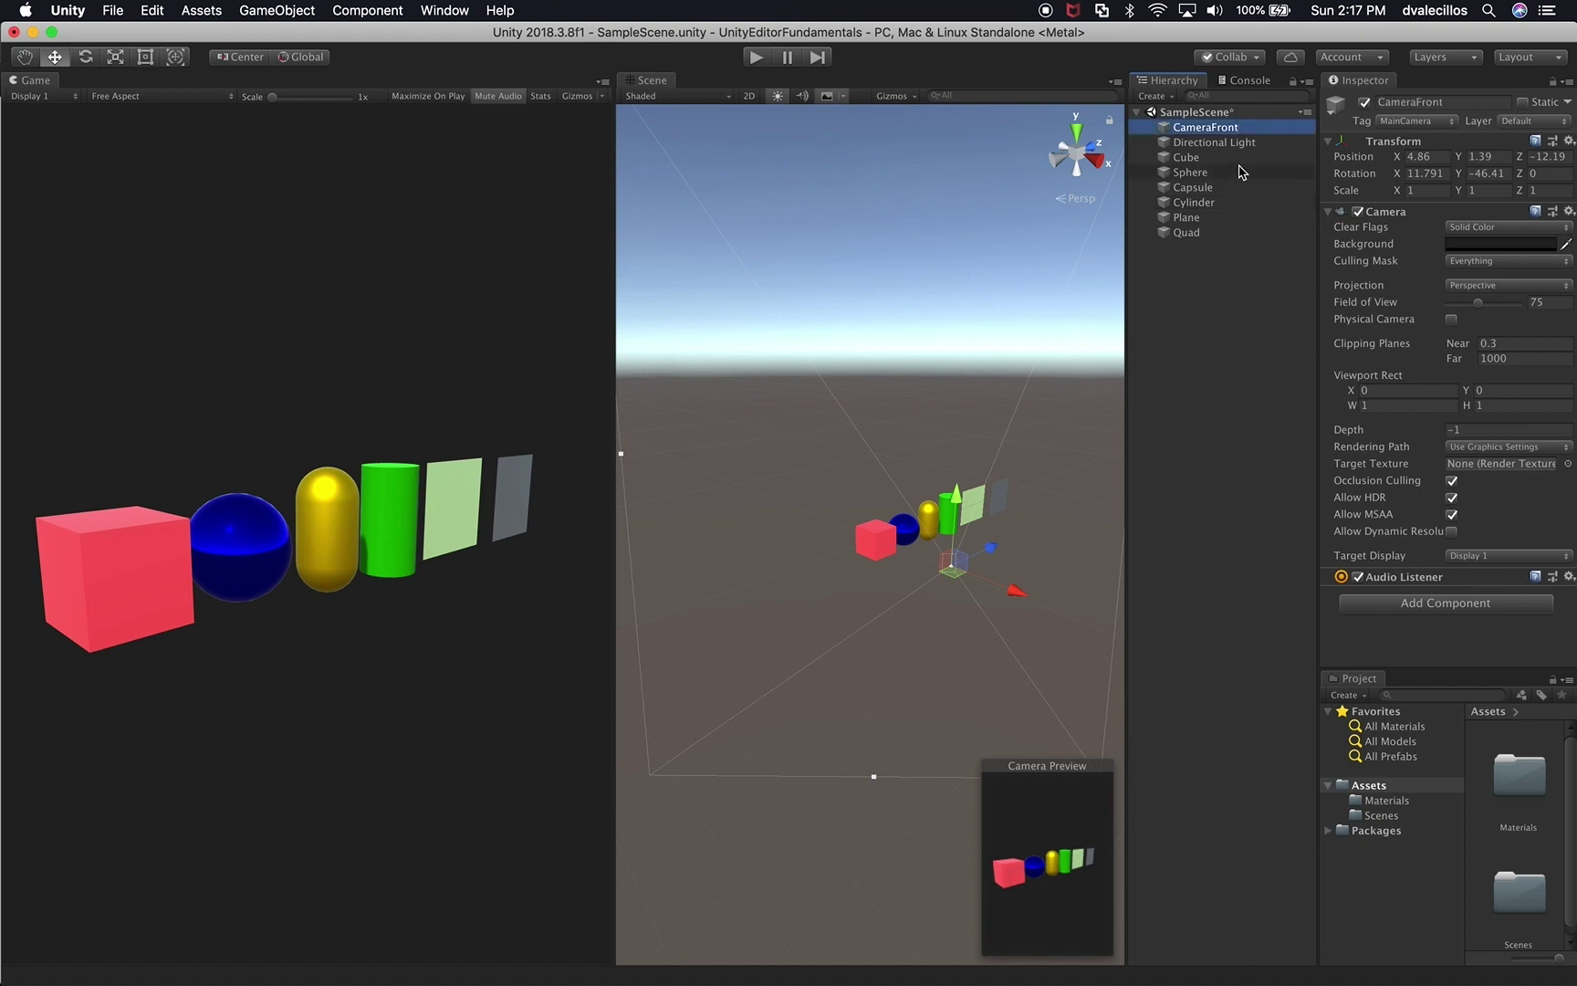
- Duplicate CameraFront, rename the copy as CameraSide and place it directly below CameraFront in the scene's object order
key("super+d")
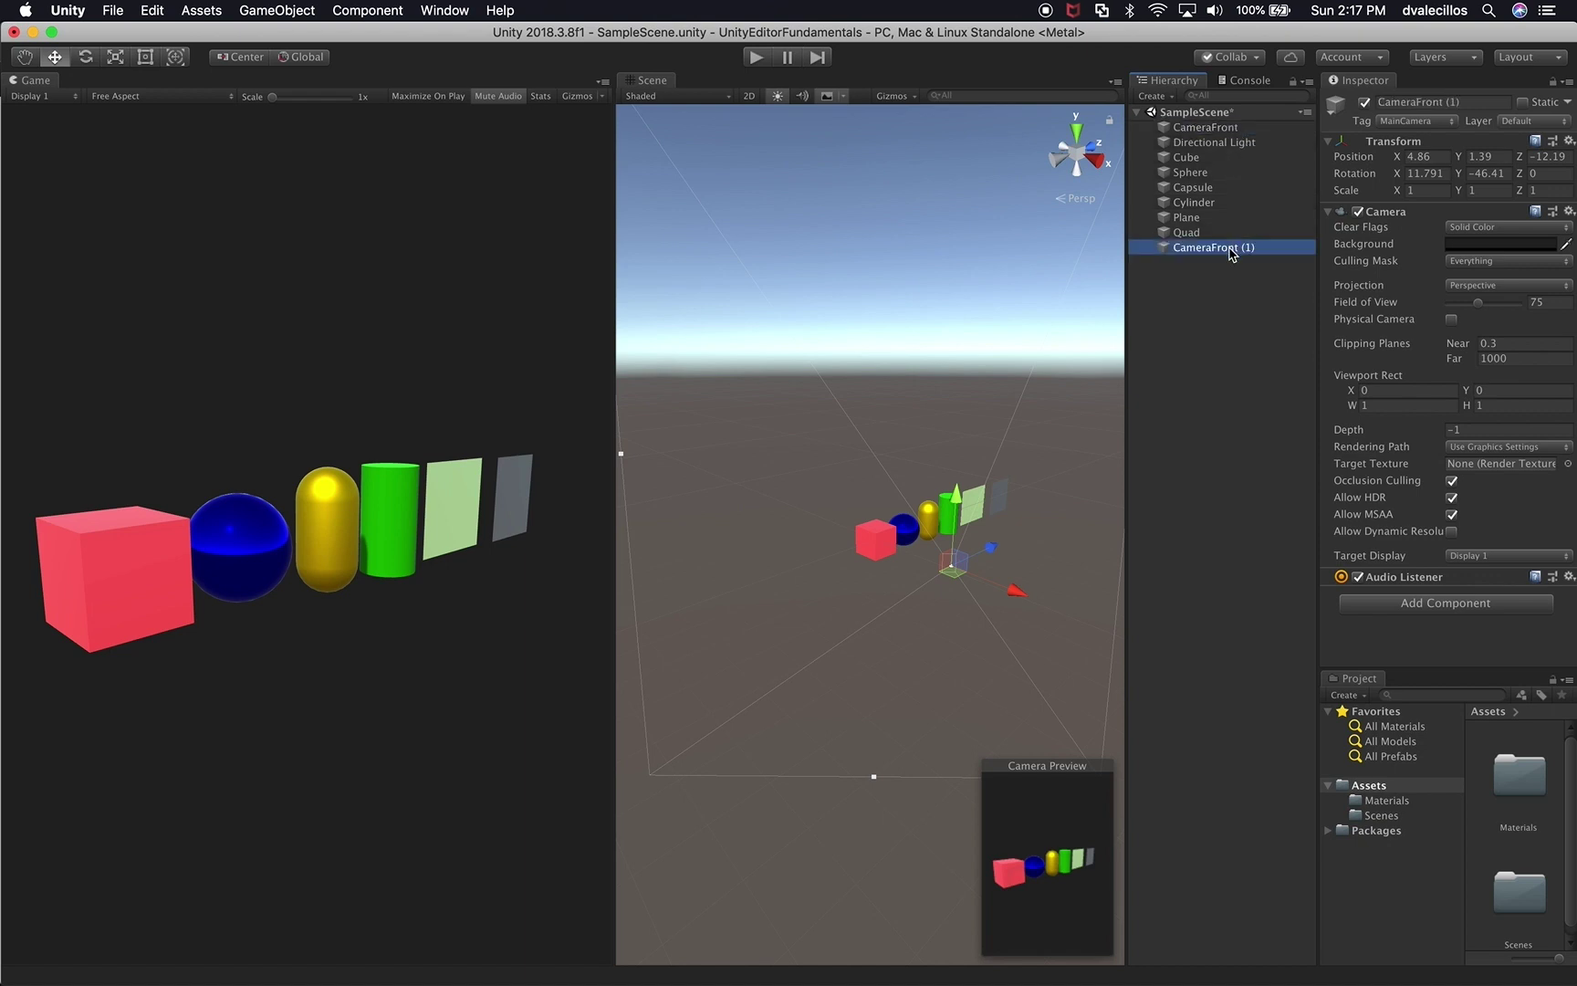
left_click_drag(1232, 249, 1217, 160)
left_click(1216, 162)
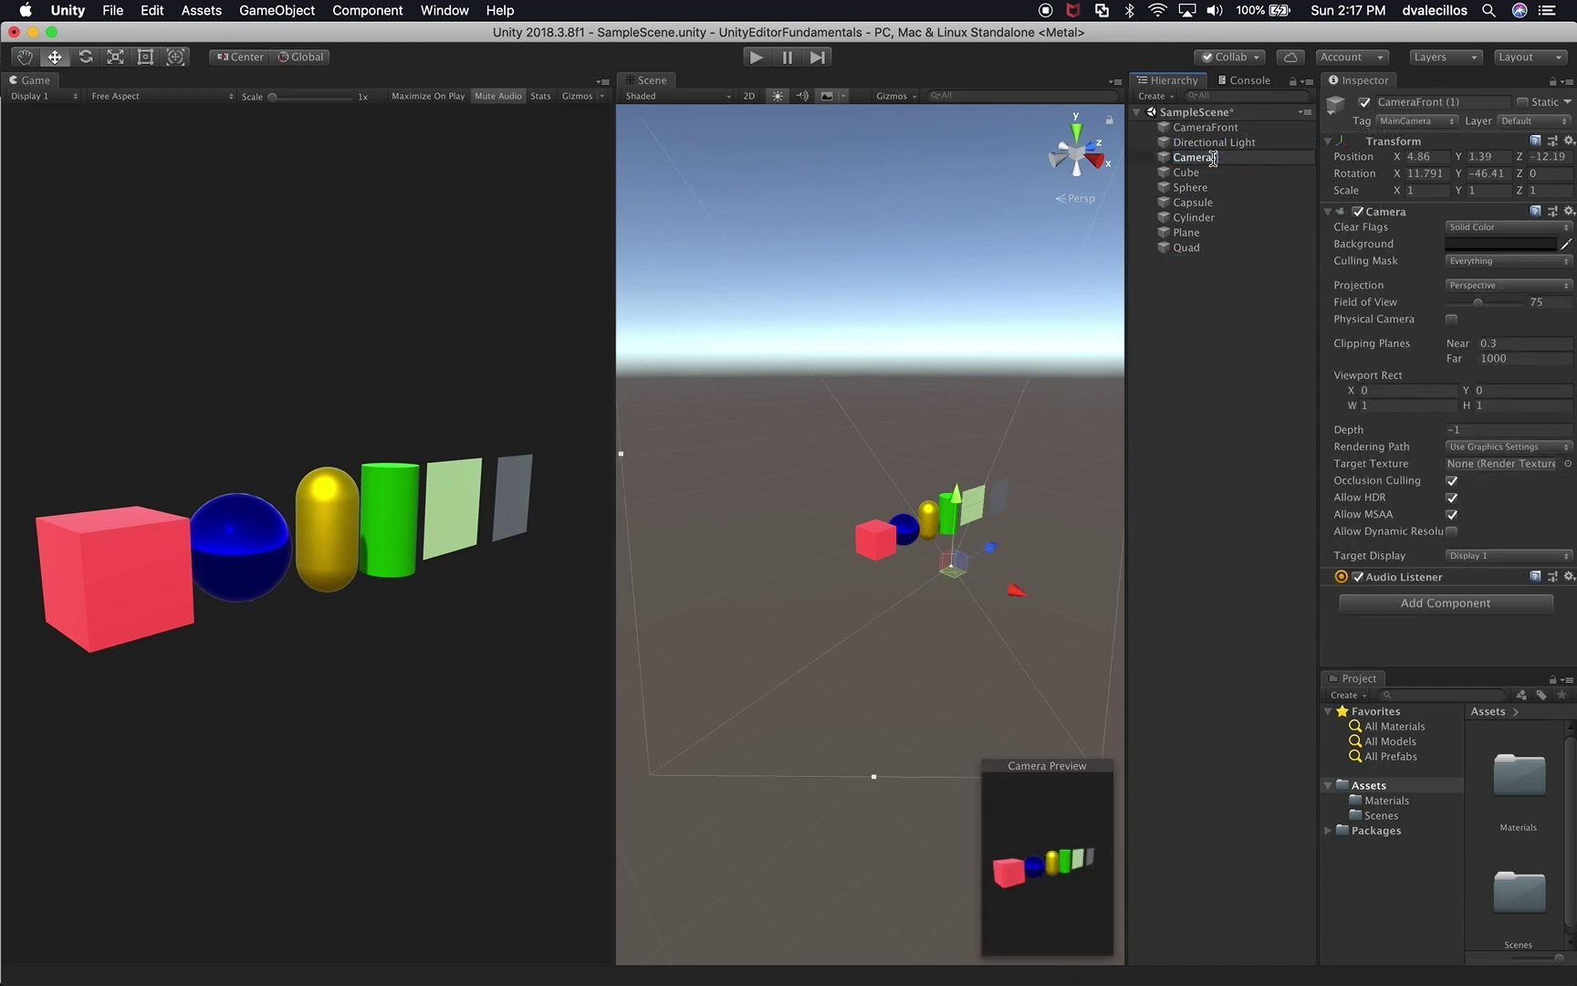
type("Side")
key("Return")
left_click_drag(1219, 163, 1214, 137)
- Align CameraSide with a Scene view looking down on the row of objects from behind the quad, and compare both cameras' previews
left_click_drag(909, 456, 835, 630, "alt")
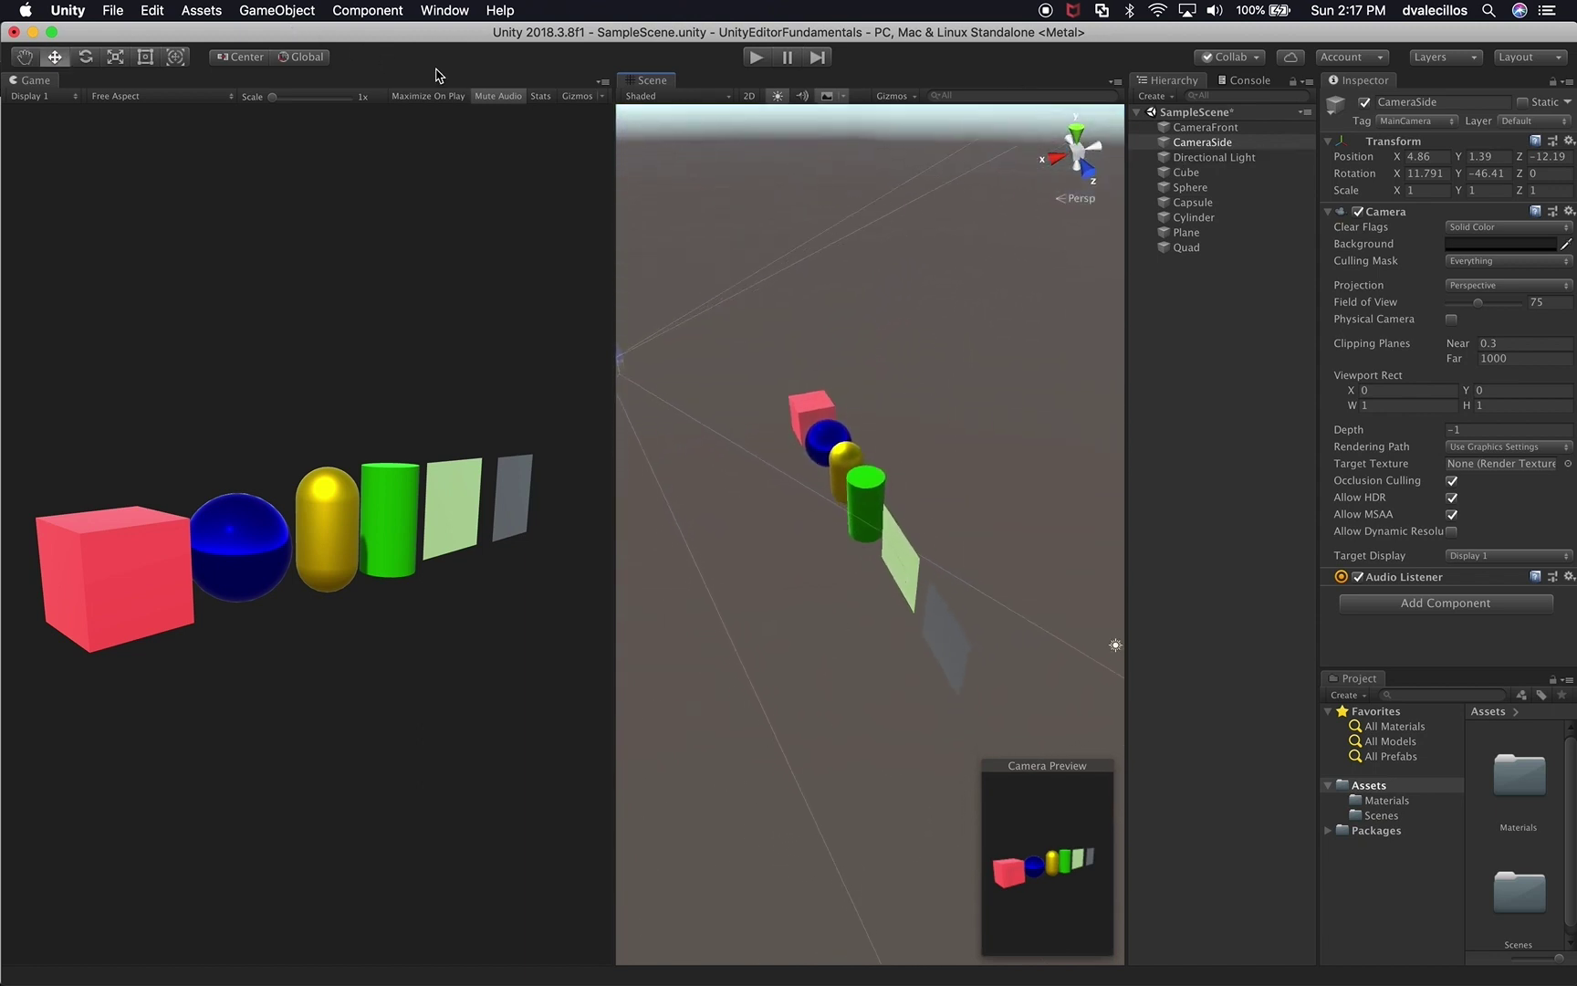
left_click(277, 10)
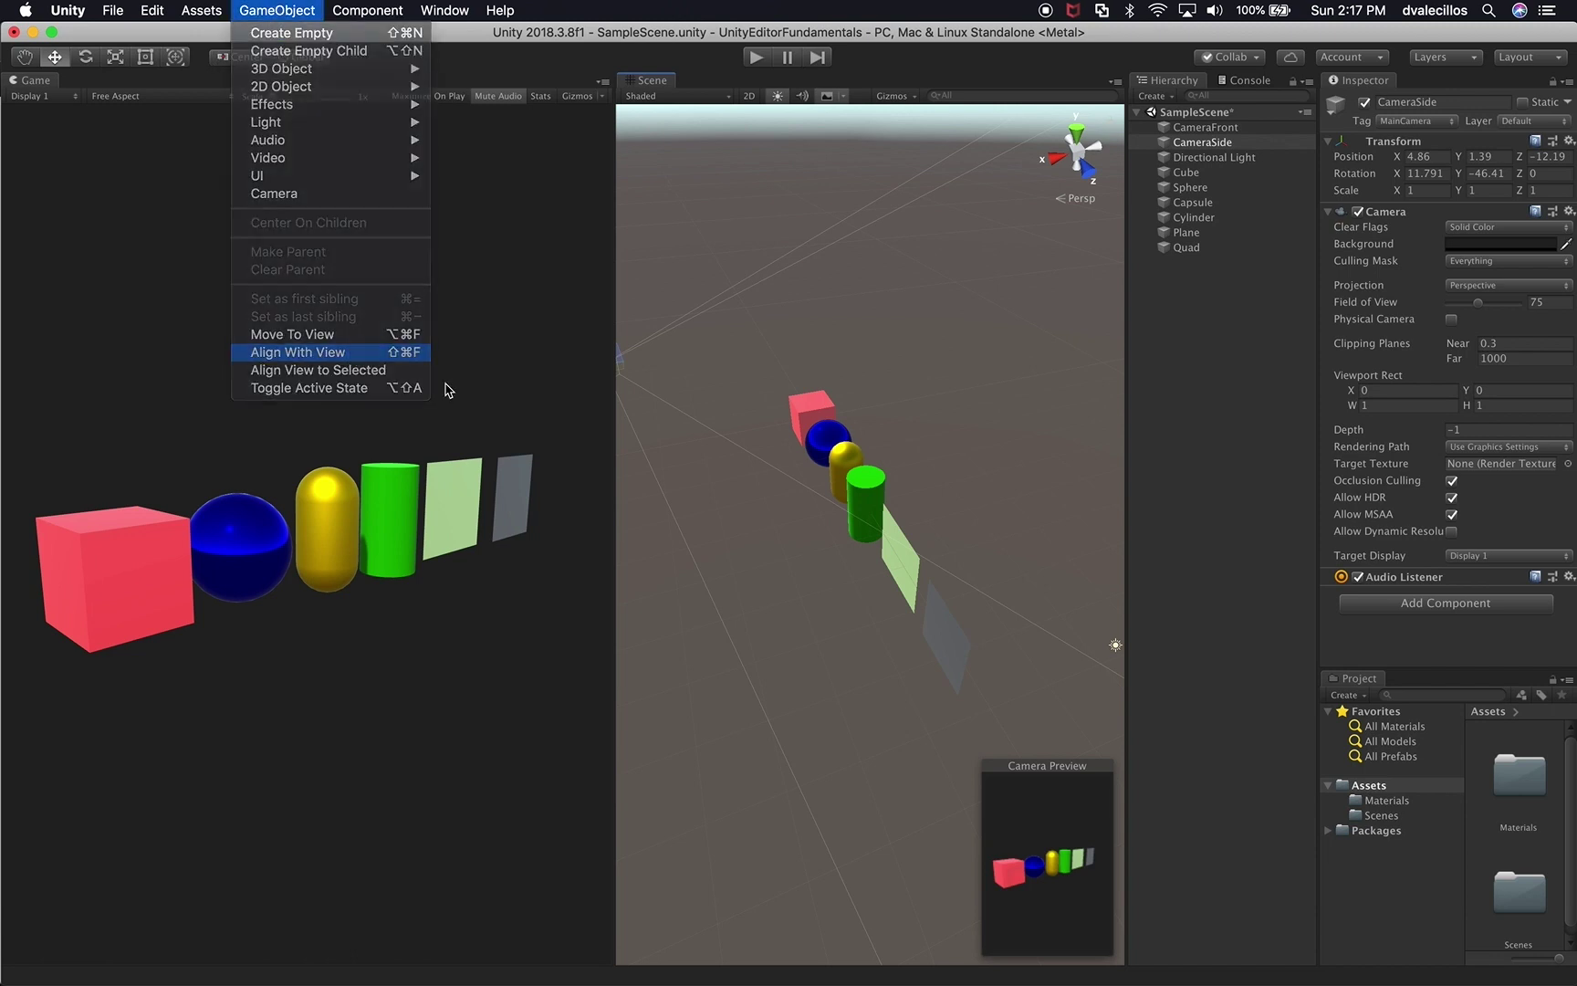
key("Return")
left_click(1239, 128)
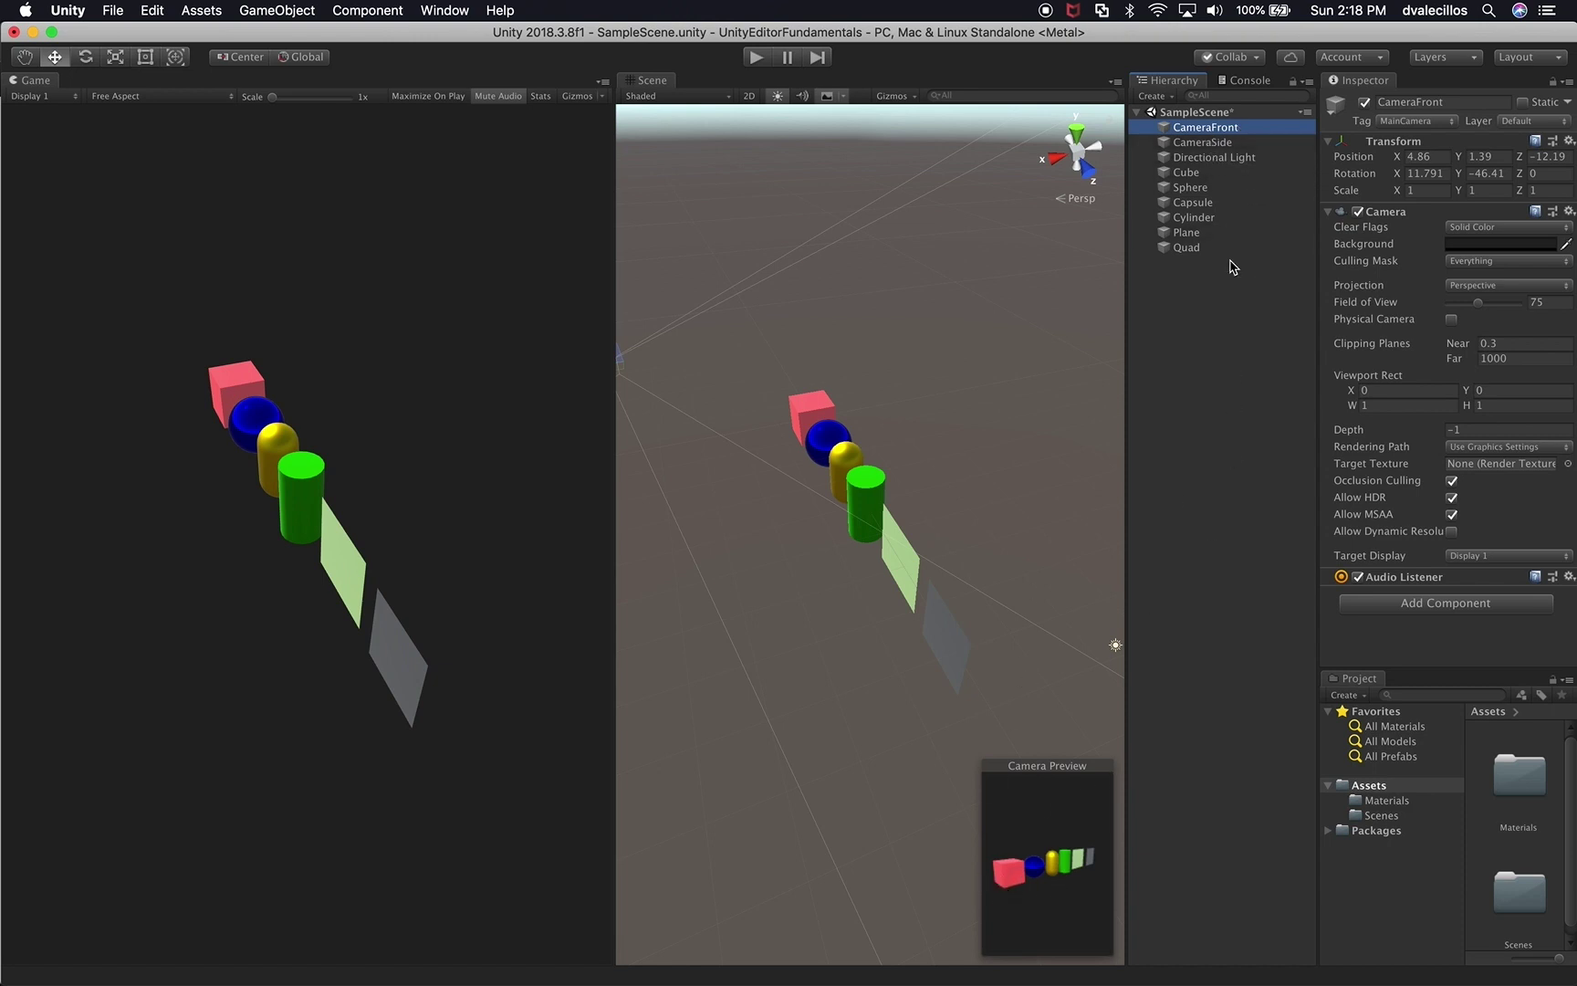
left_click(1214, 144)
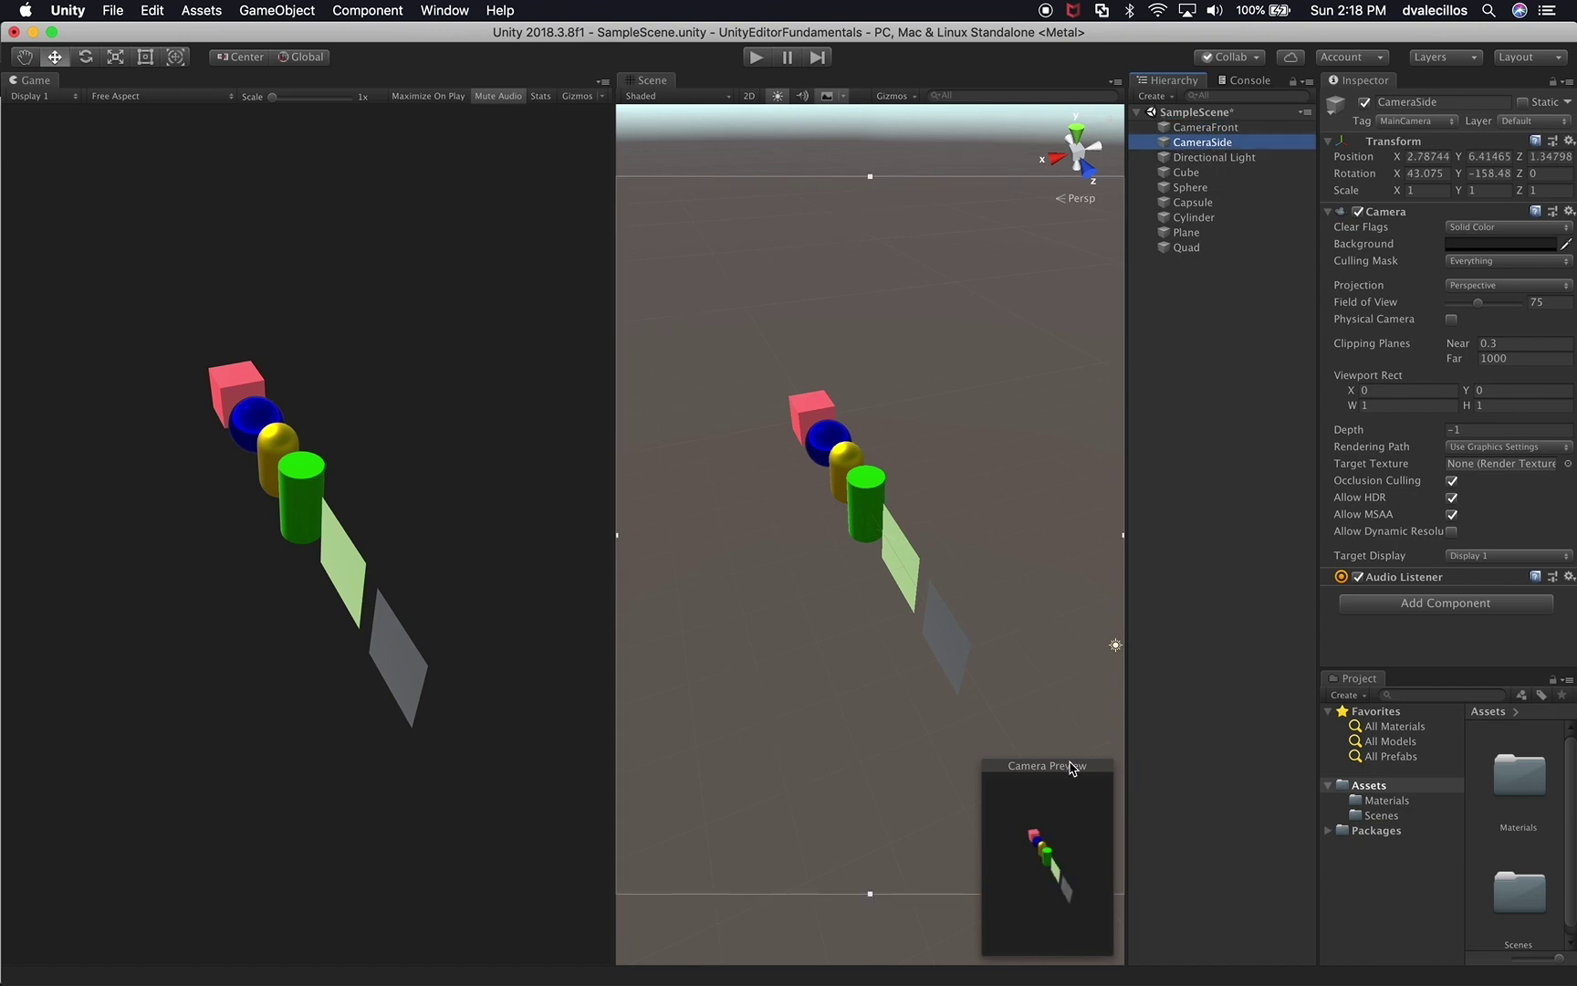
- Try switching between the two cameras by deactivating CameraSide and CameraFront in turn, and reactivate both
left_click(1365, 103)
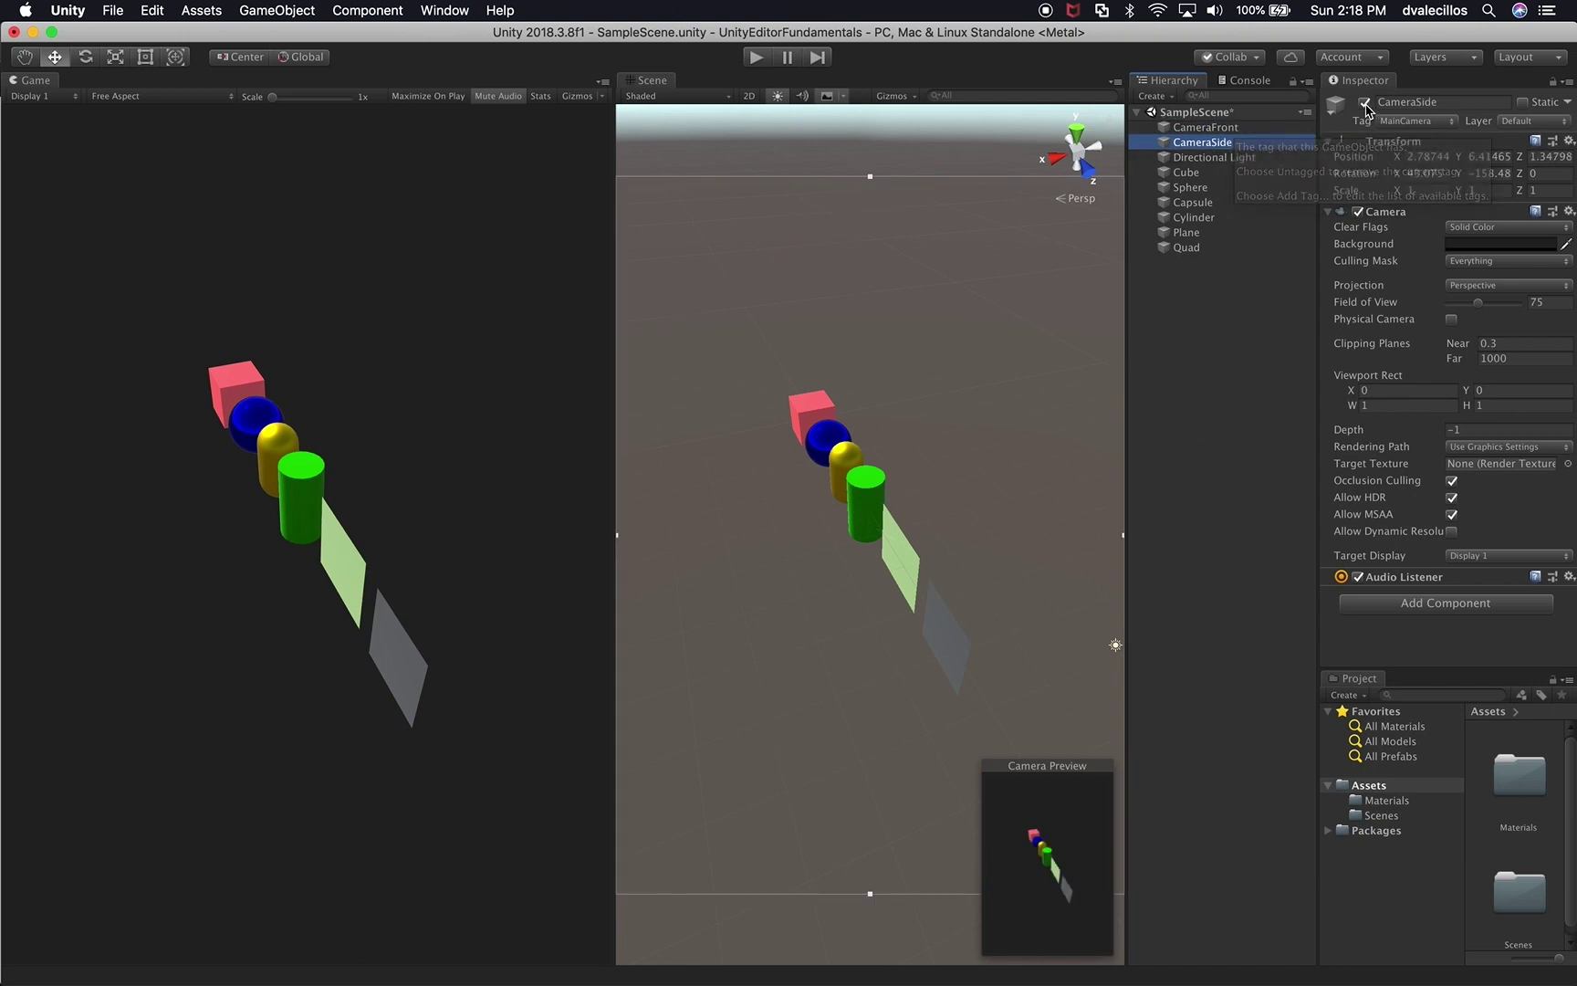
left_click(1224, 130)
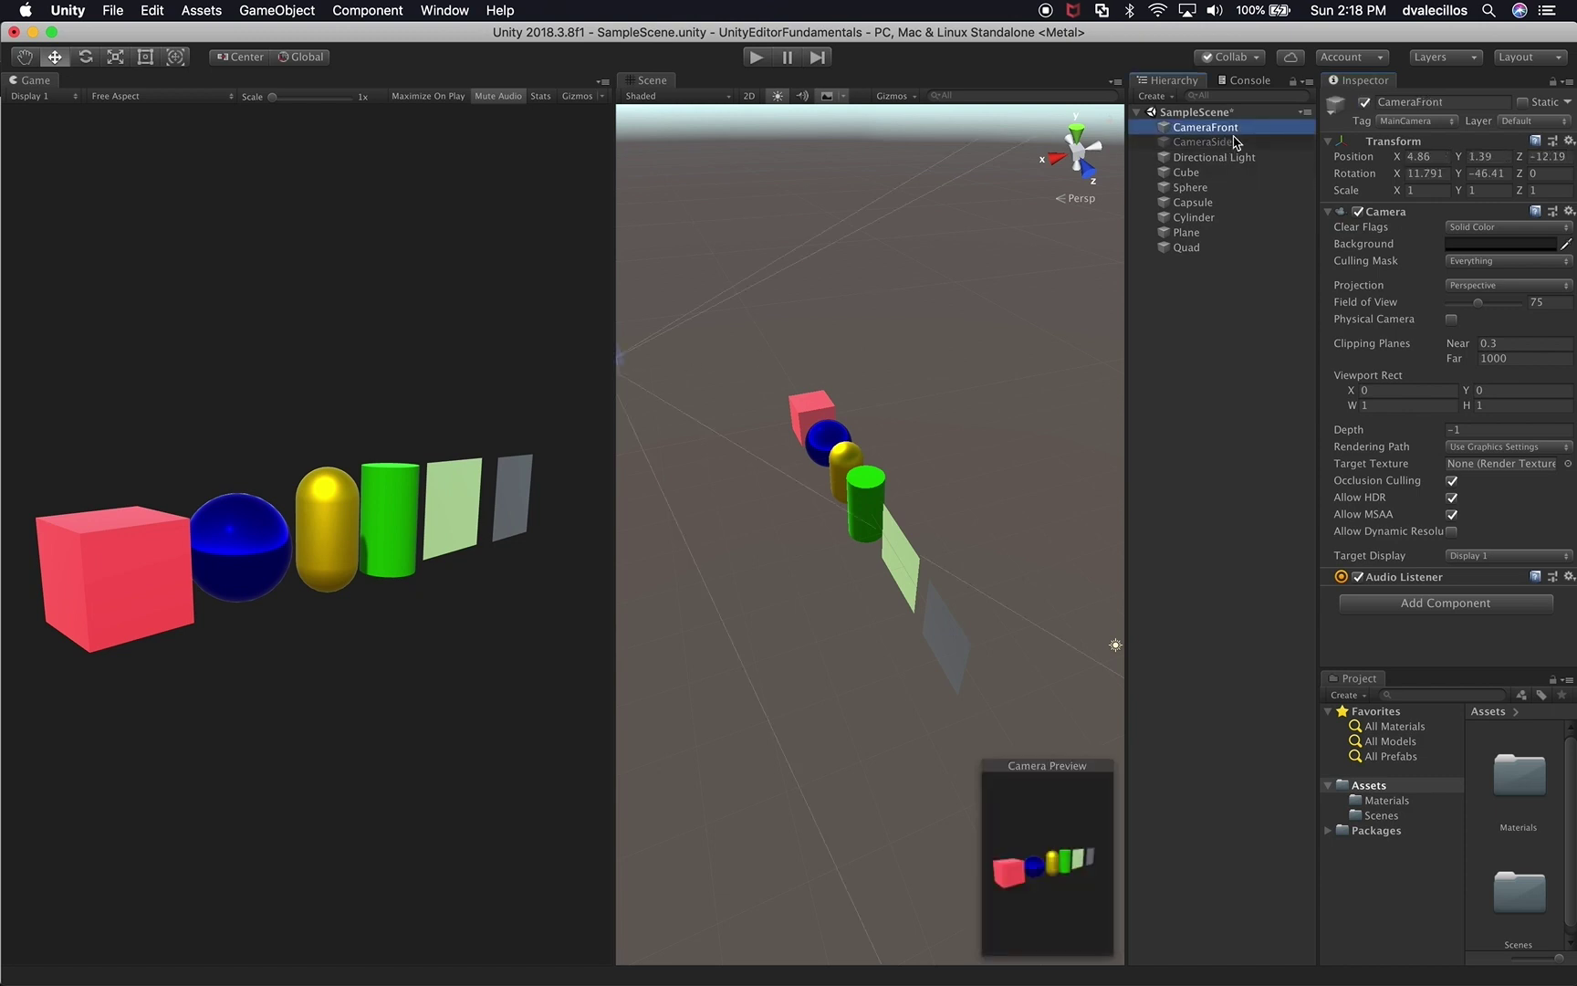
left_click(1366, 102)
left_click(1215, 143)
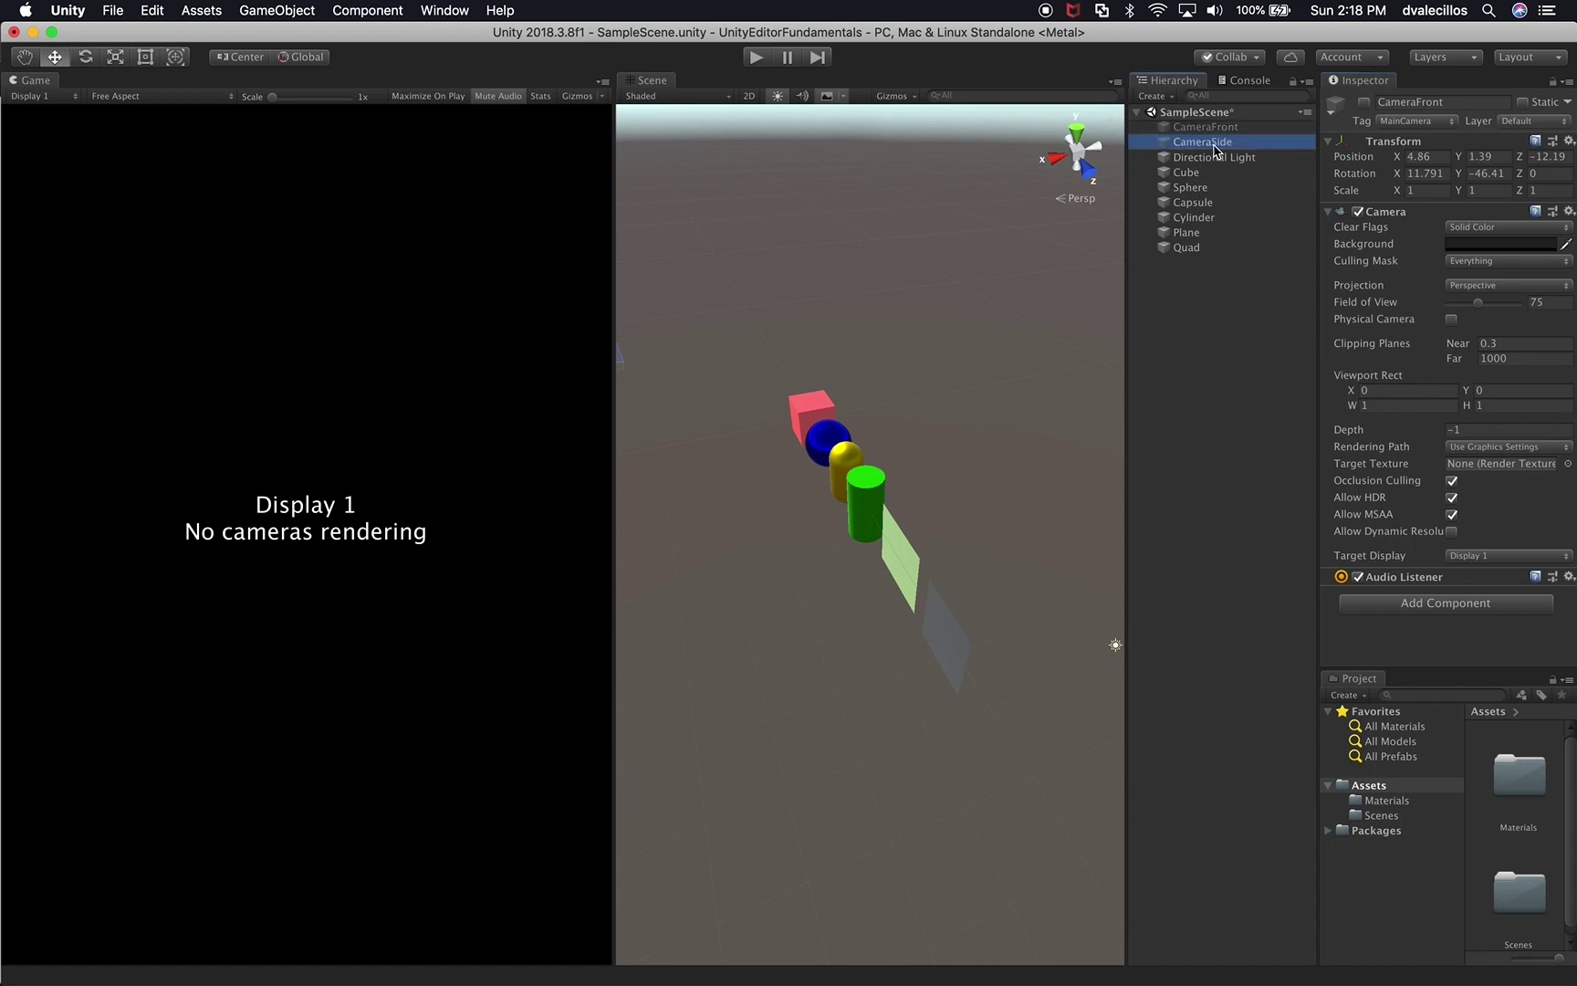
left_click(1365, 102)
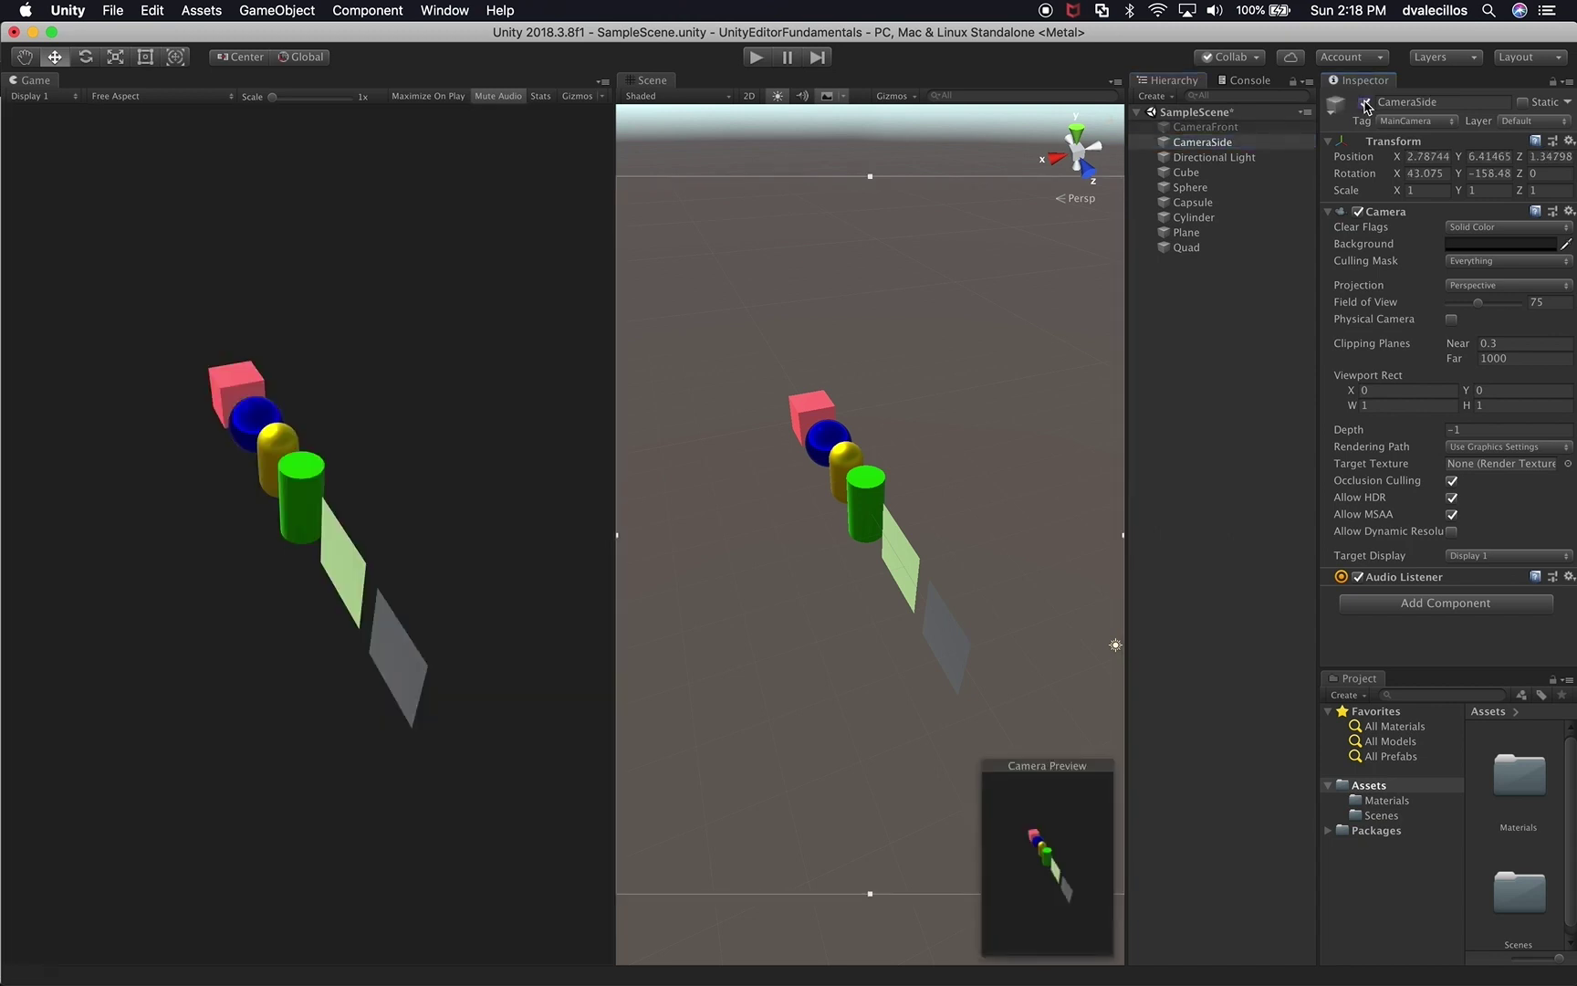
left_click(1223, 128)
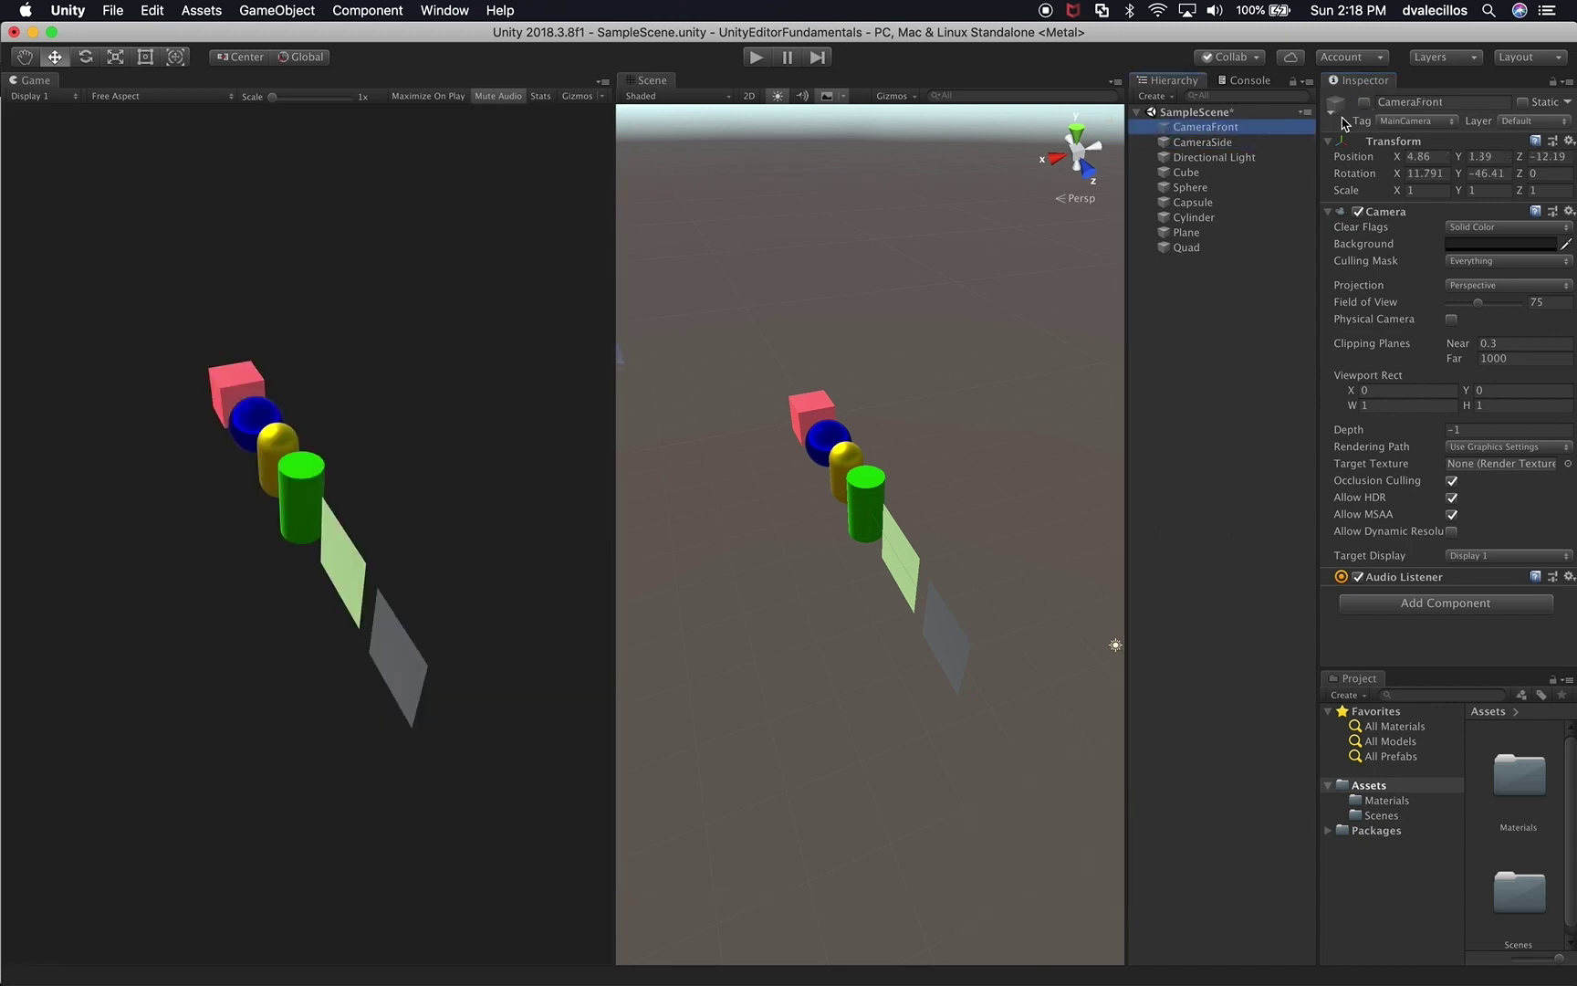
left_click(1364, 103)
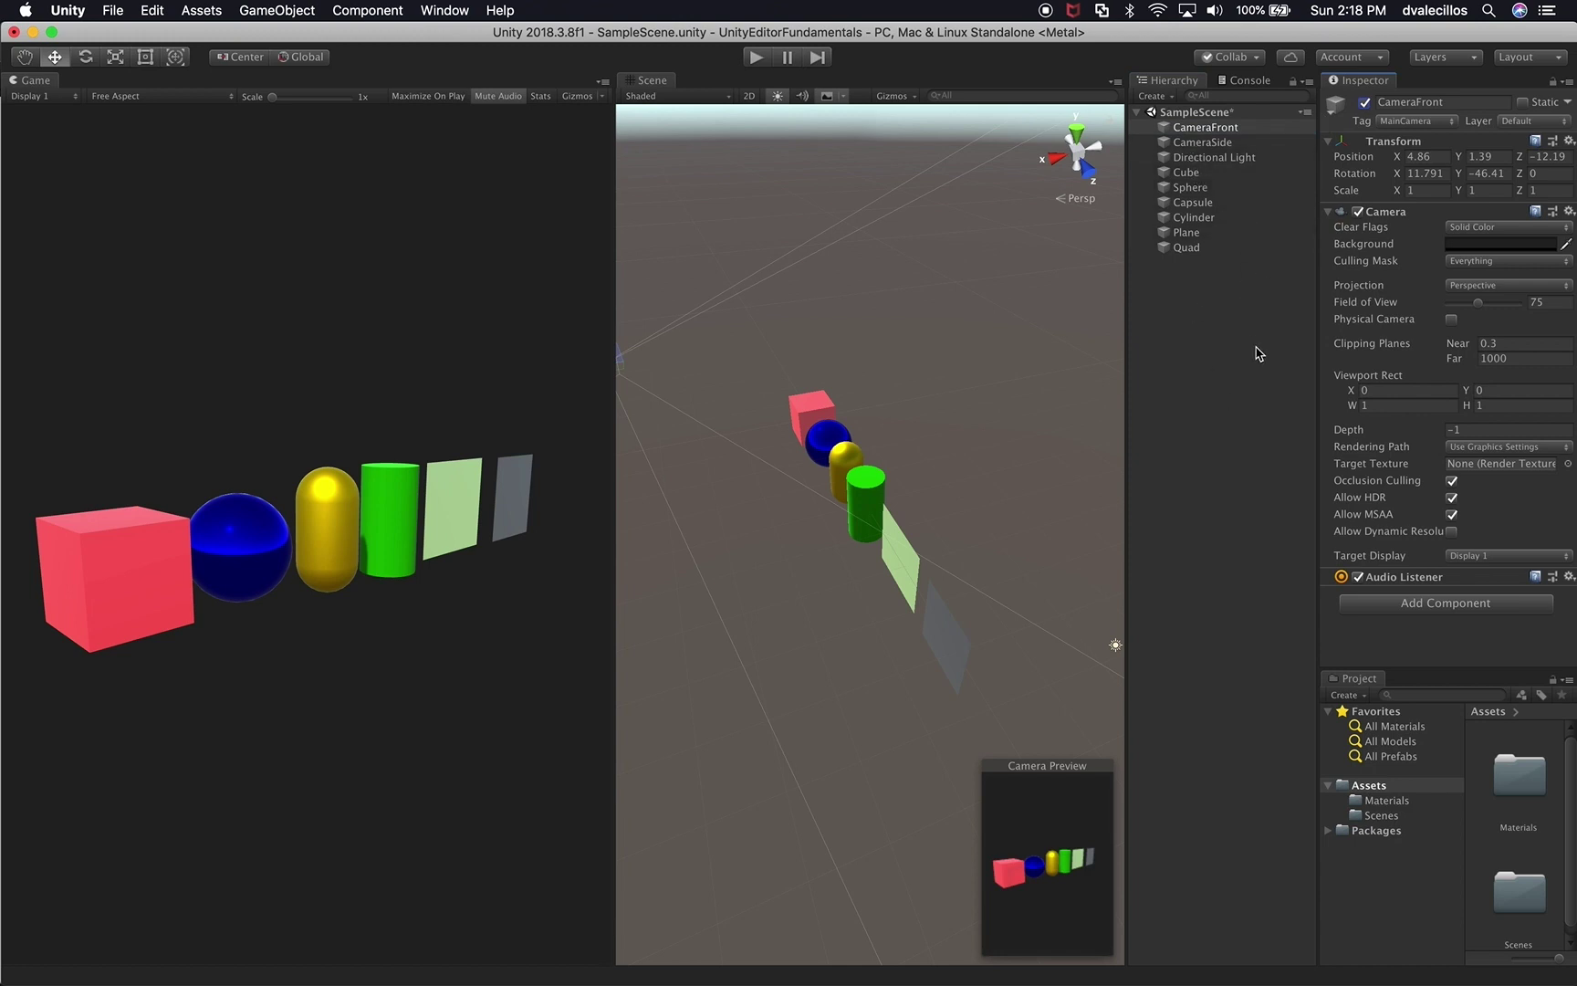
- Review the Target Display options of CameraSide and return to the CameraFront settings
left_click(1214, 143)
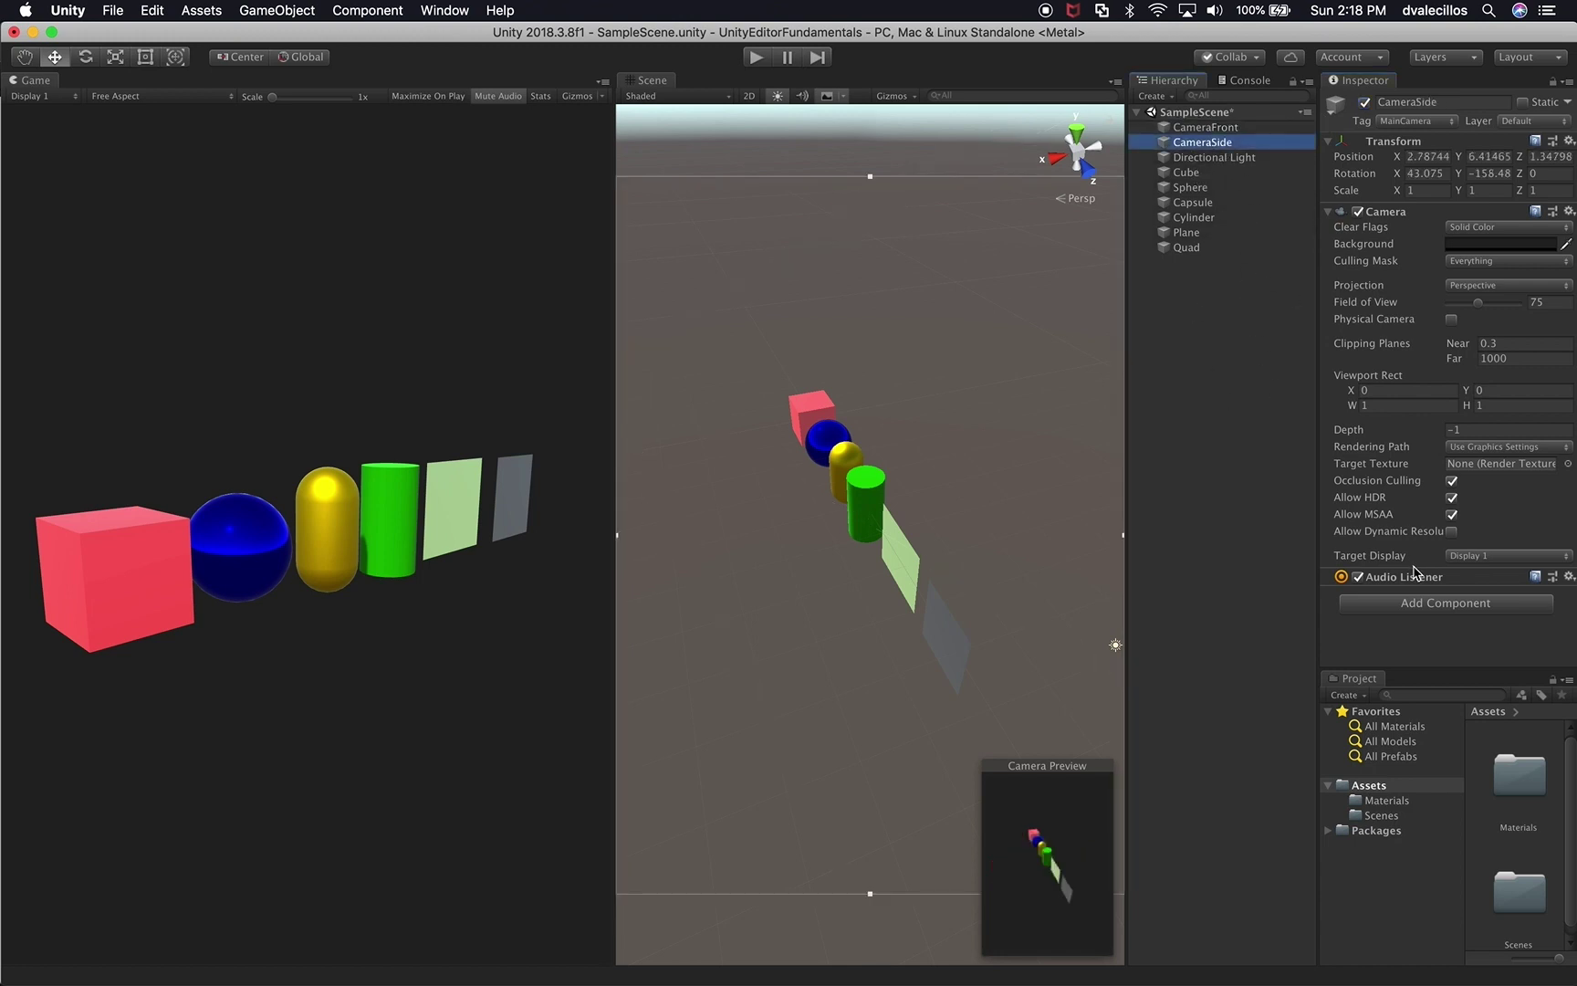
left_click(1476, 559)
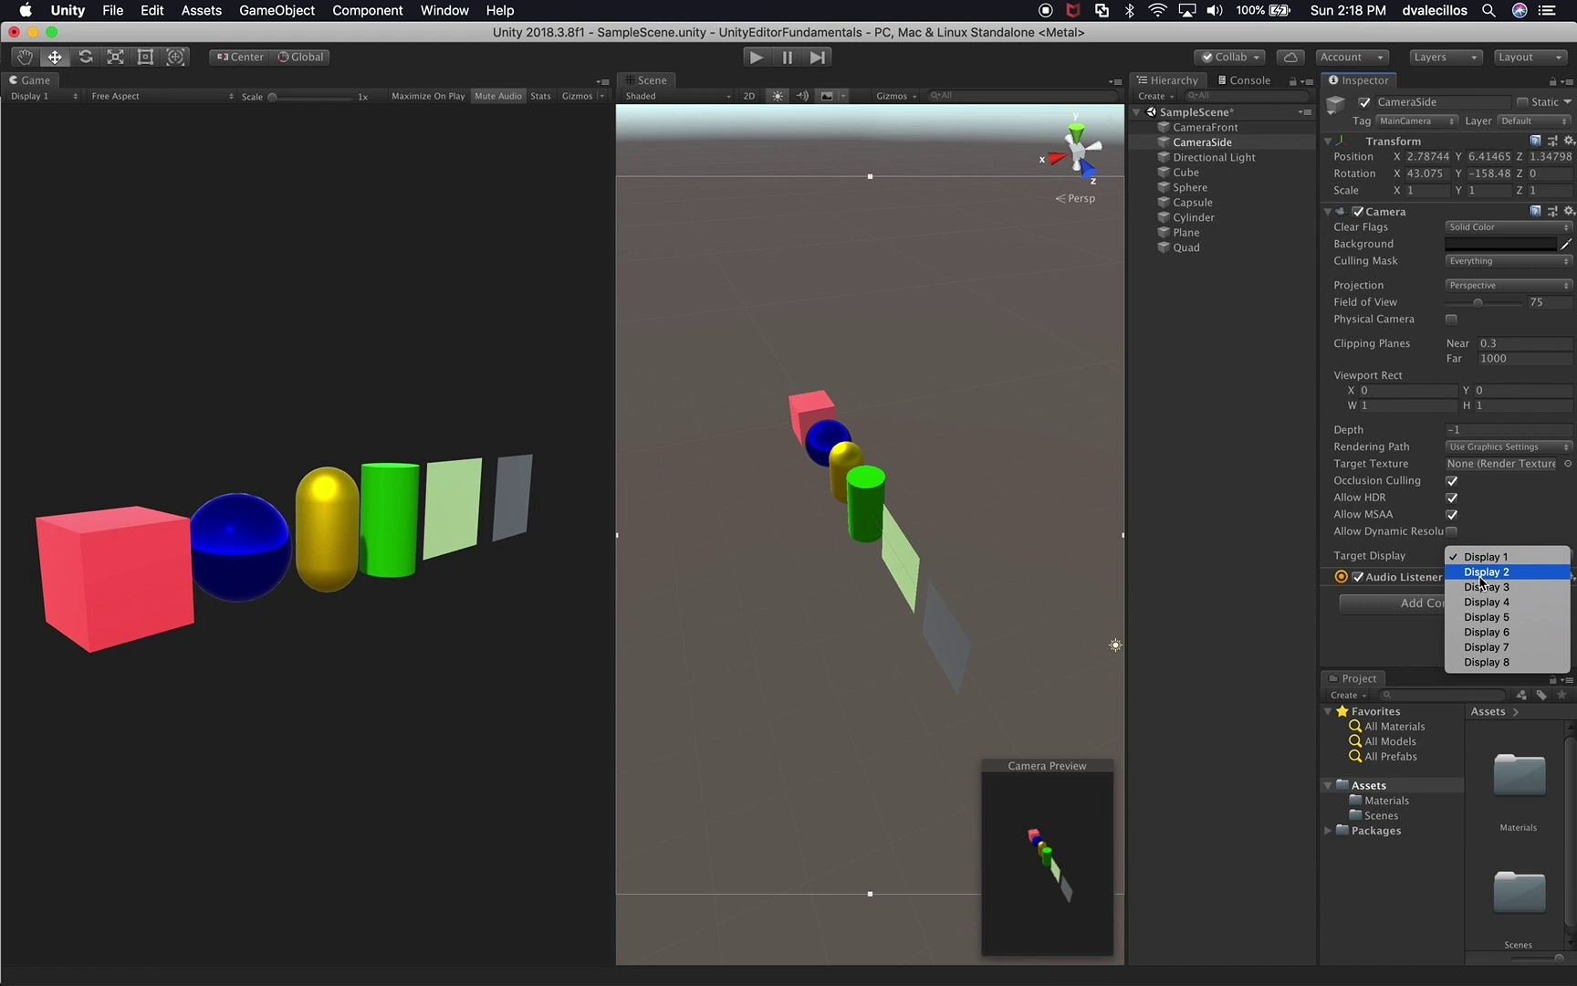
left_click(1241, 129)
left_click(1237, 128)
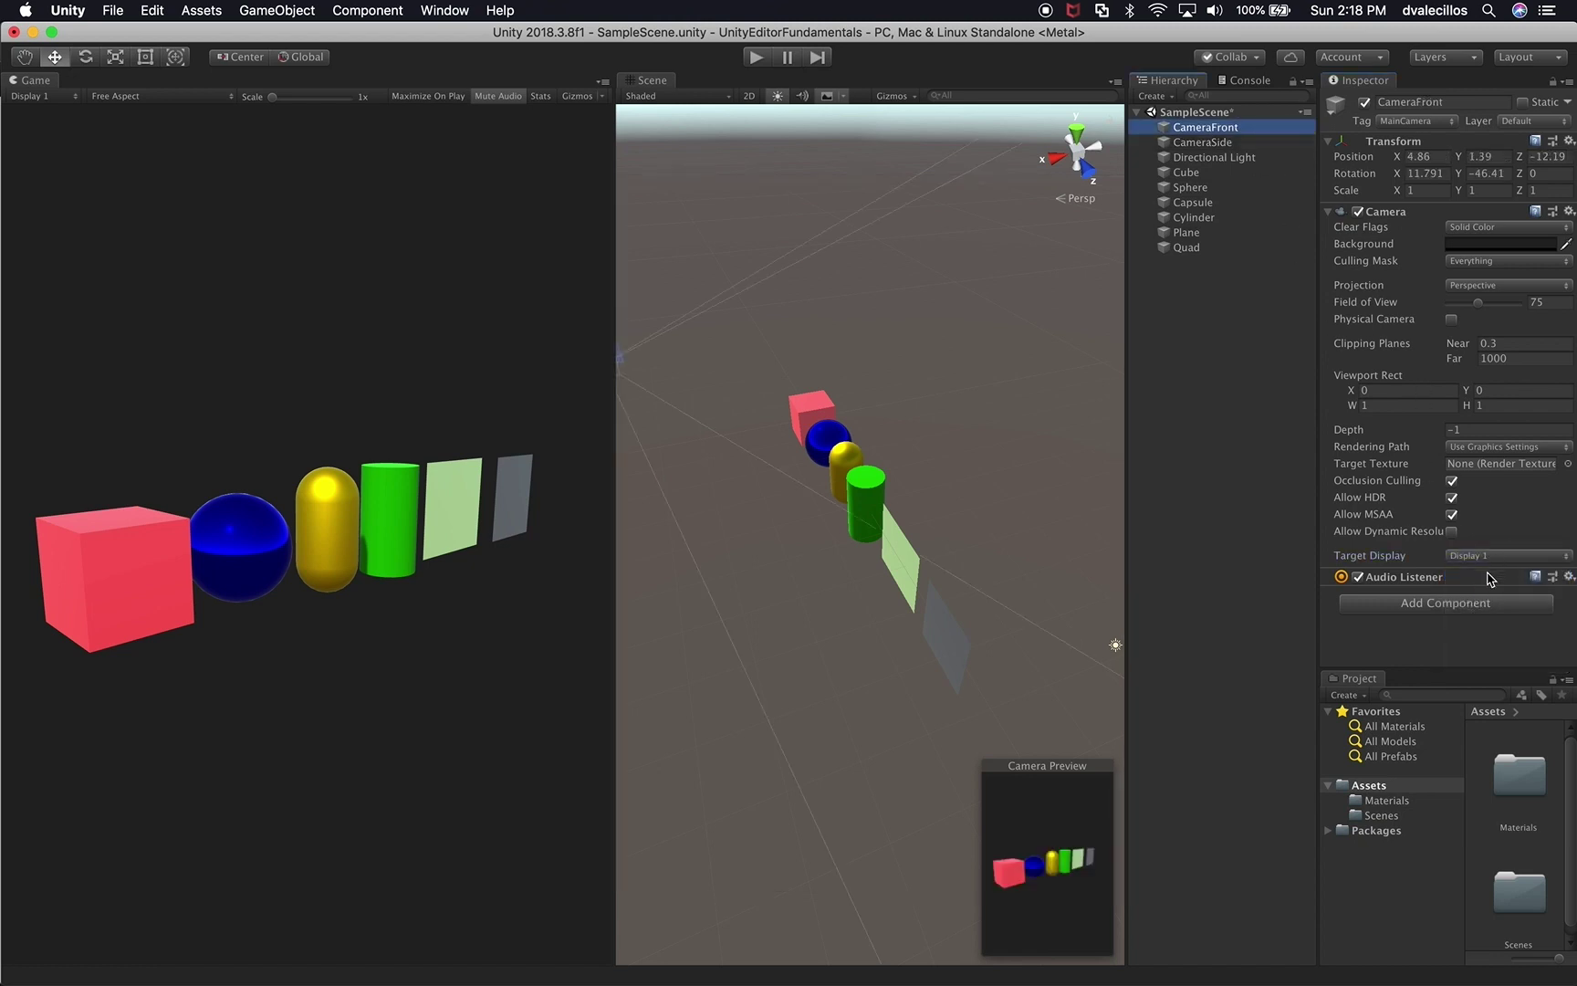
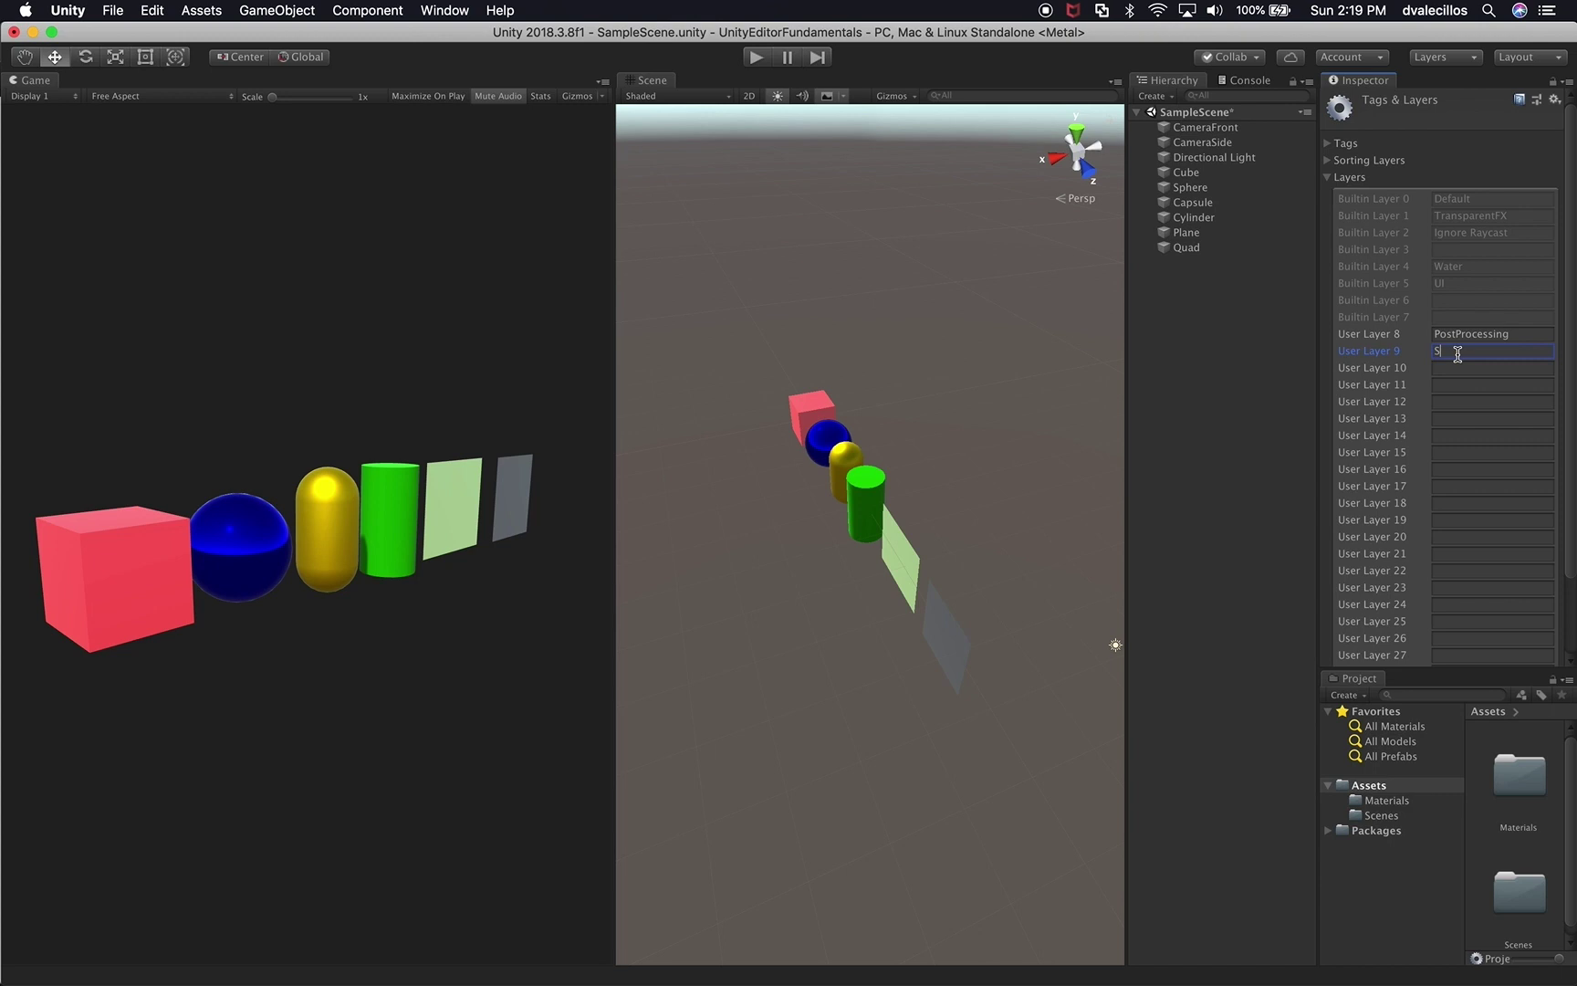
- Name User Layer 9 as BlueLayer
key("BackSpace")
type("BlueLayer")
- Limit CameraSide's Culling Mask to BlueLayer only by clearing it to Nothing first
left_click(1206, 144)
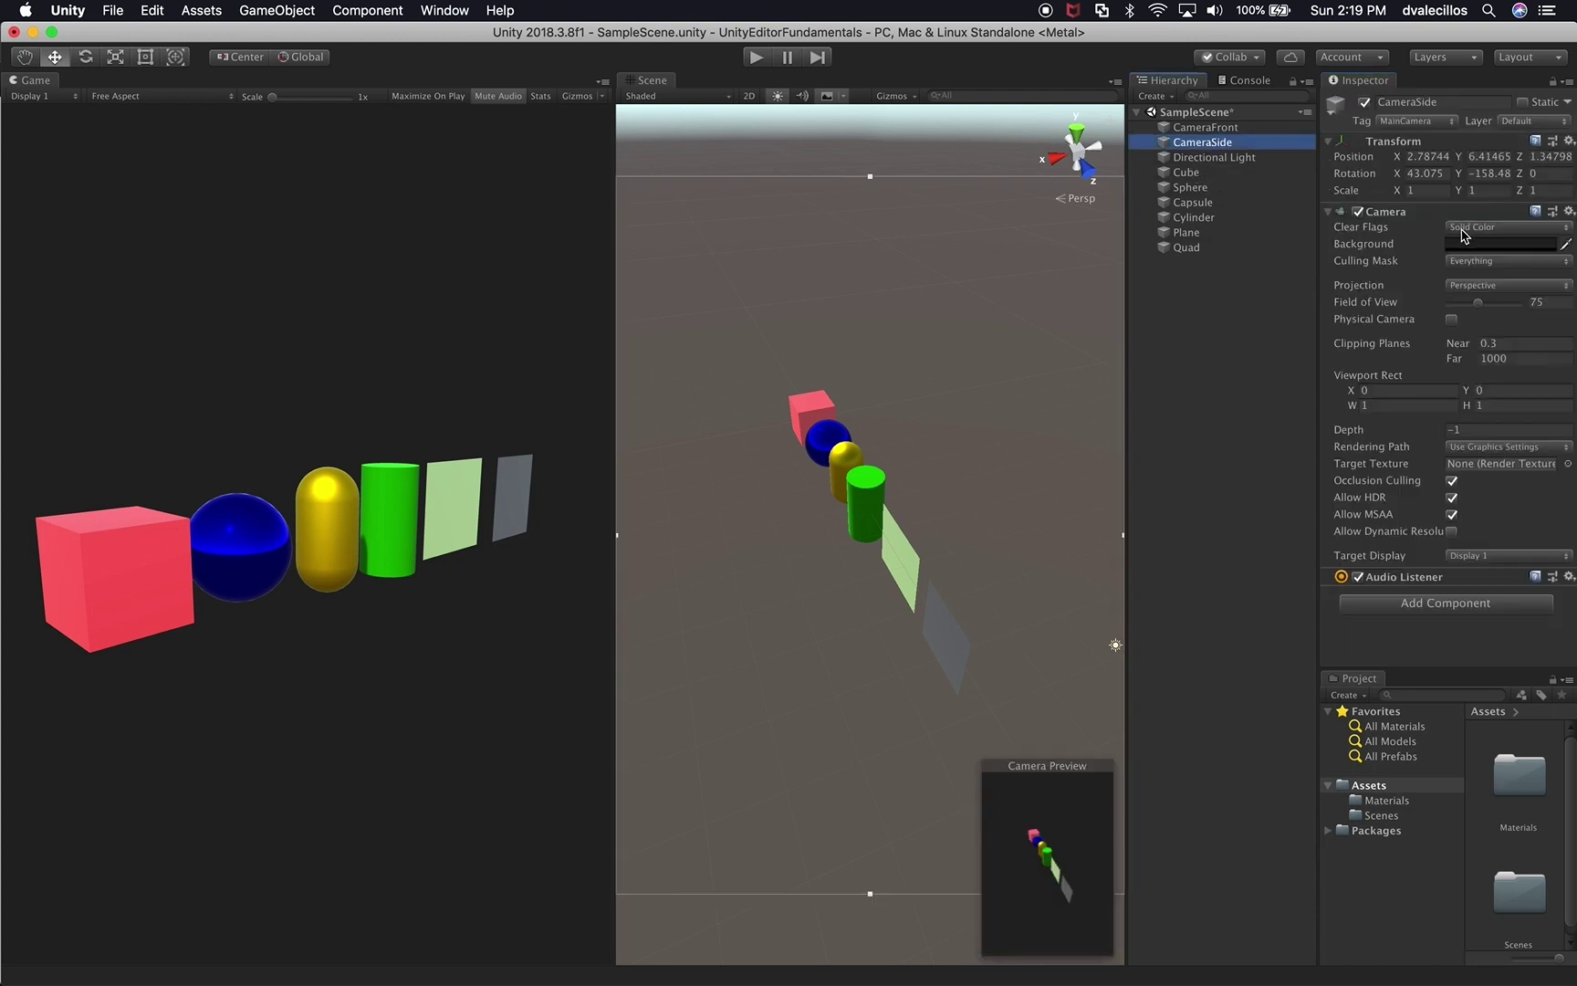
left_click(1470, 263)
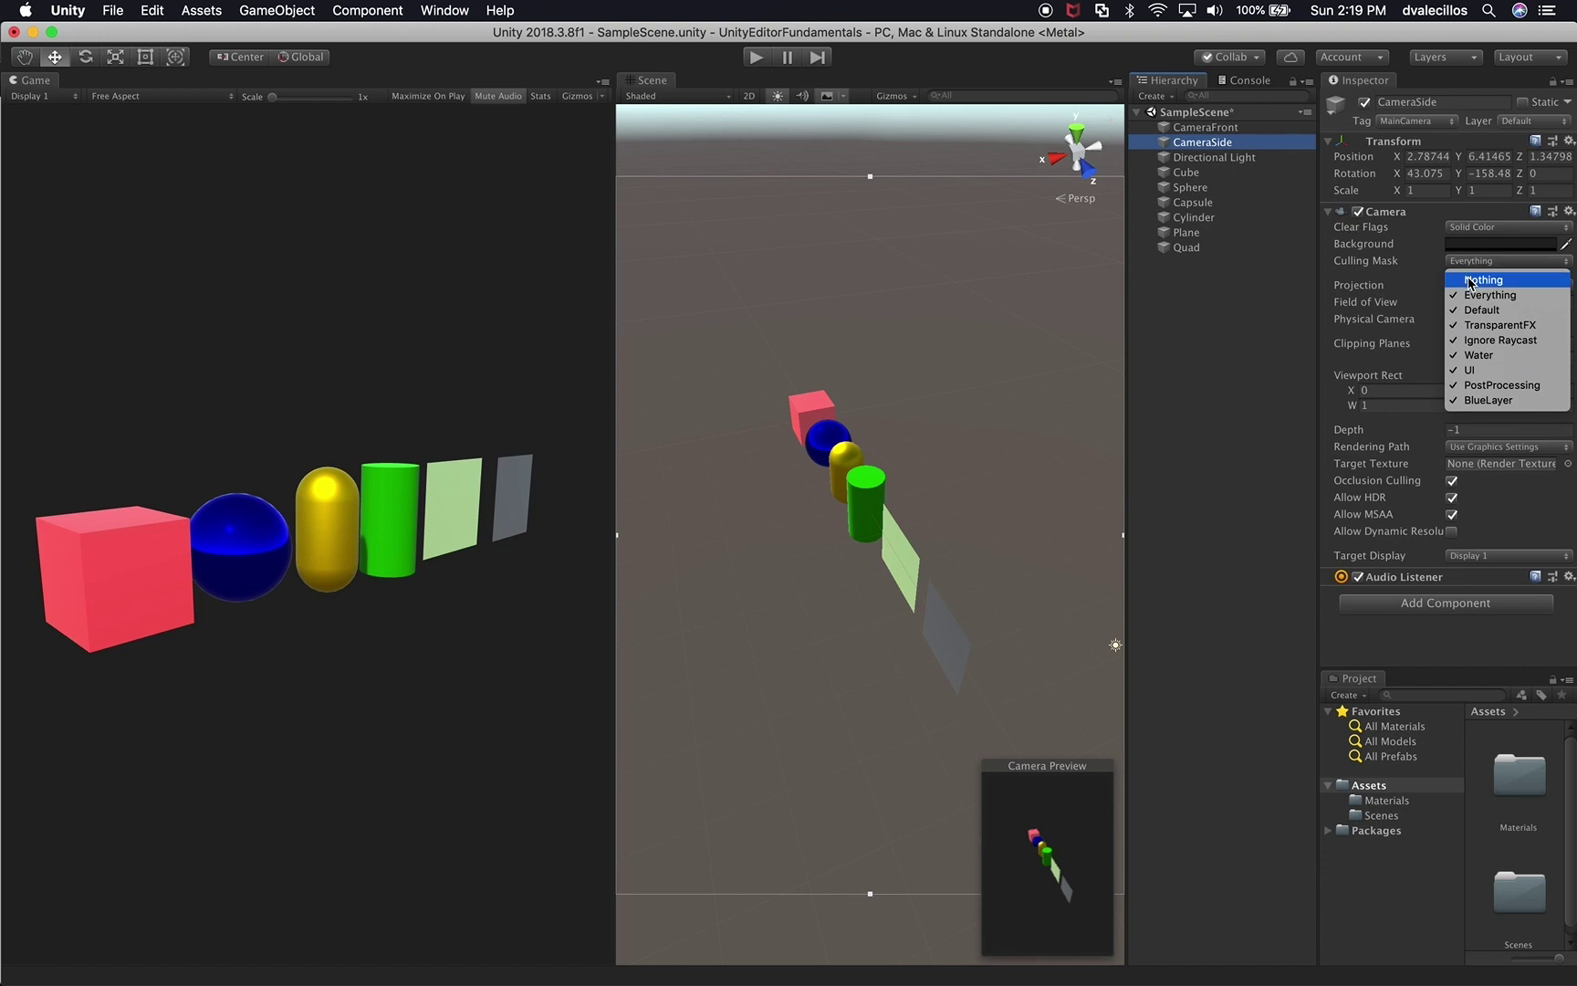
left_click(1469, 283)
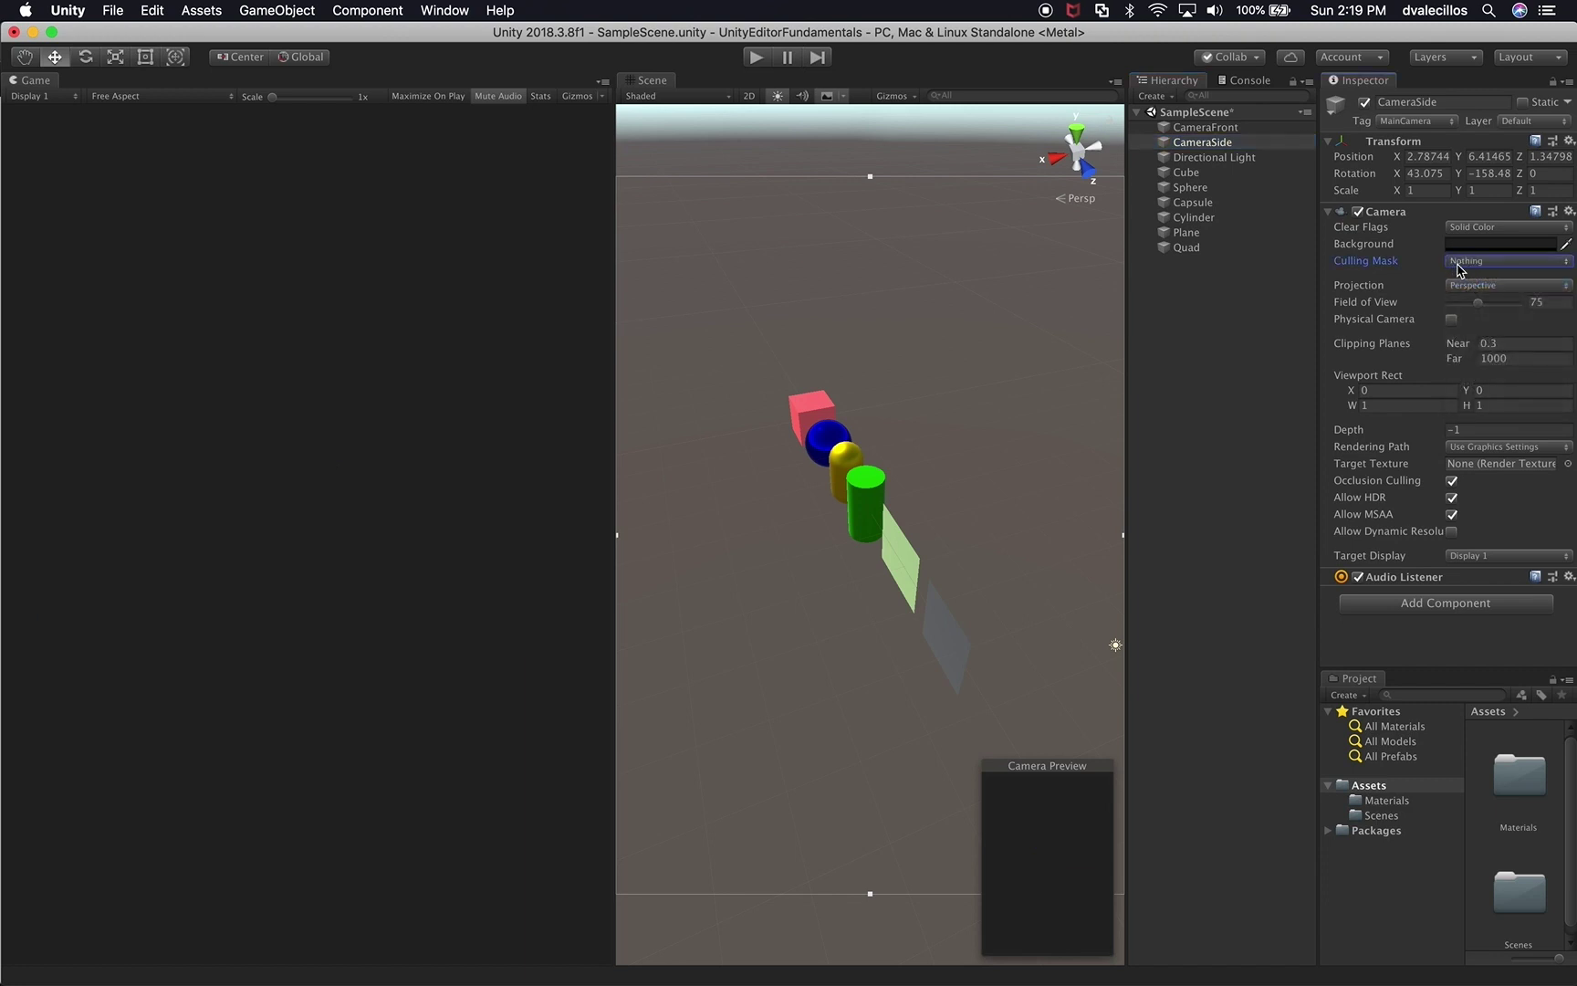
left_click(1459, 265)
left_click(1482, 399)
- Assign the Sphere to BlueLayer and check CameraSide's preview
left_click(1221, 189)
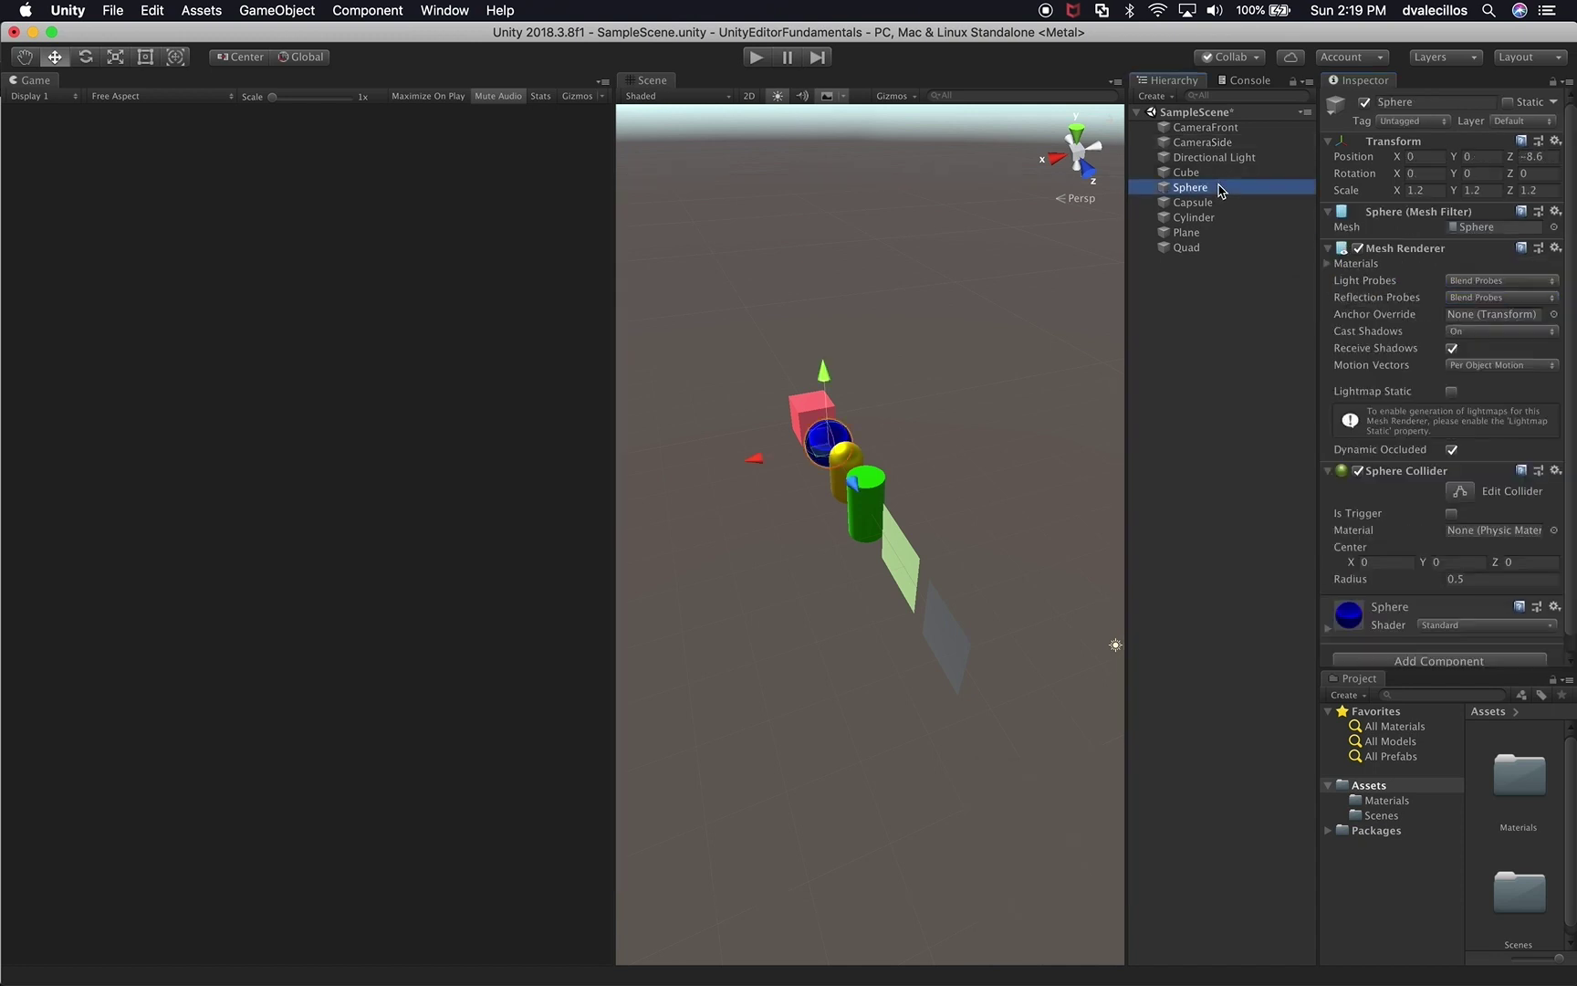
left_click(1536, 122)
left_click(1512, 212)
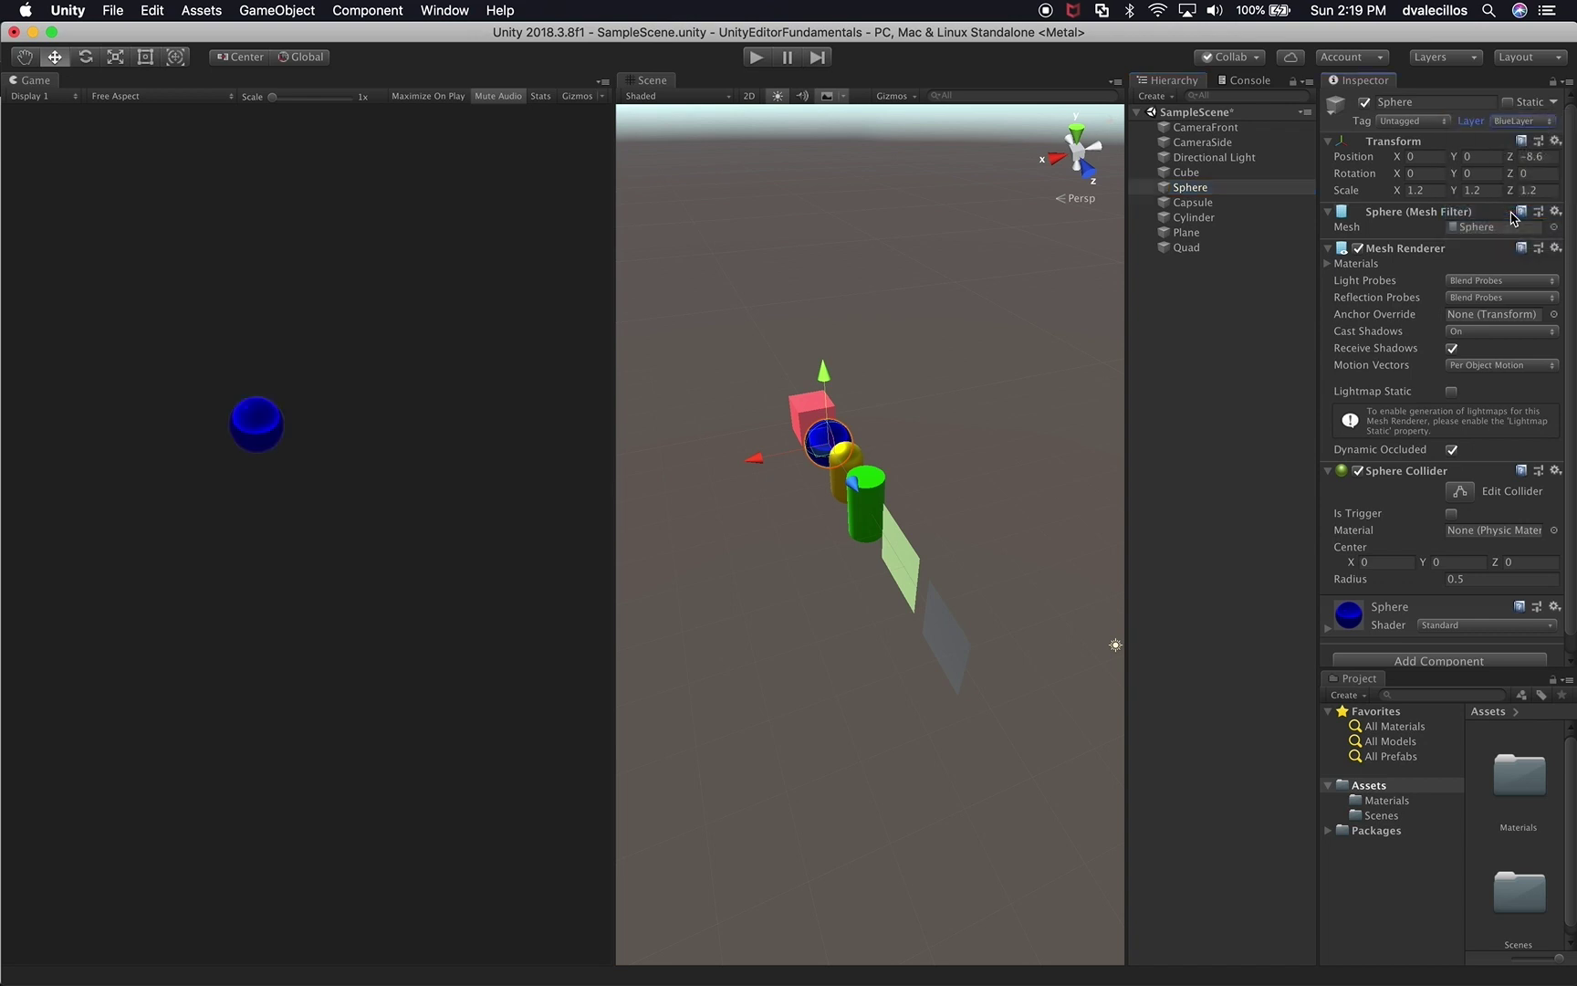
left_click(1205, 143)
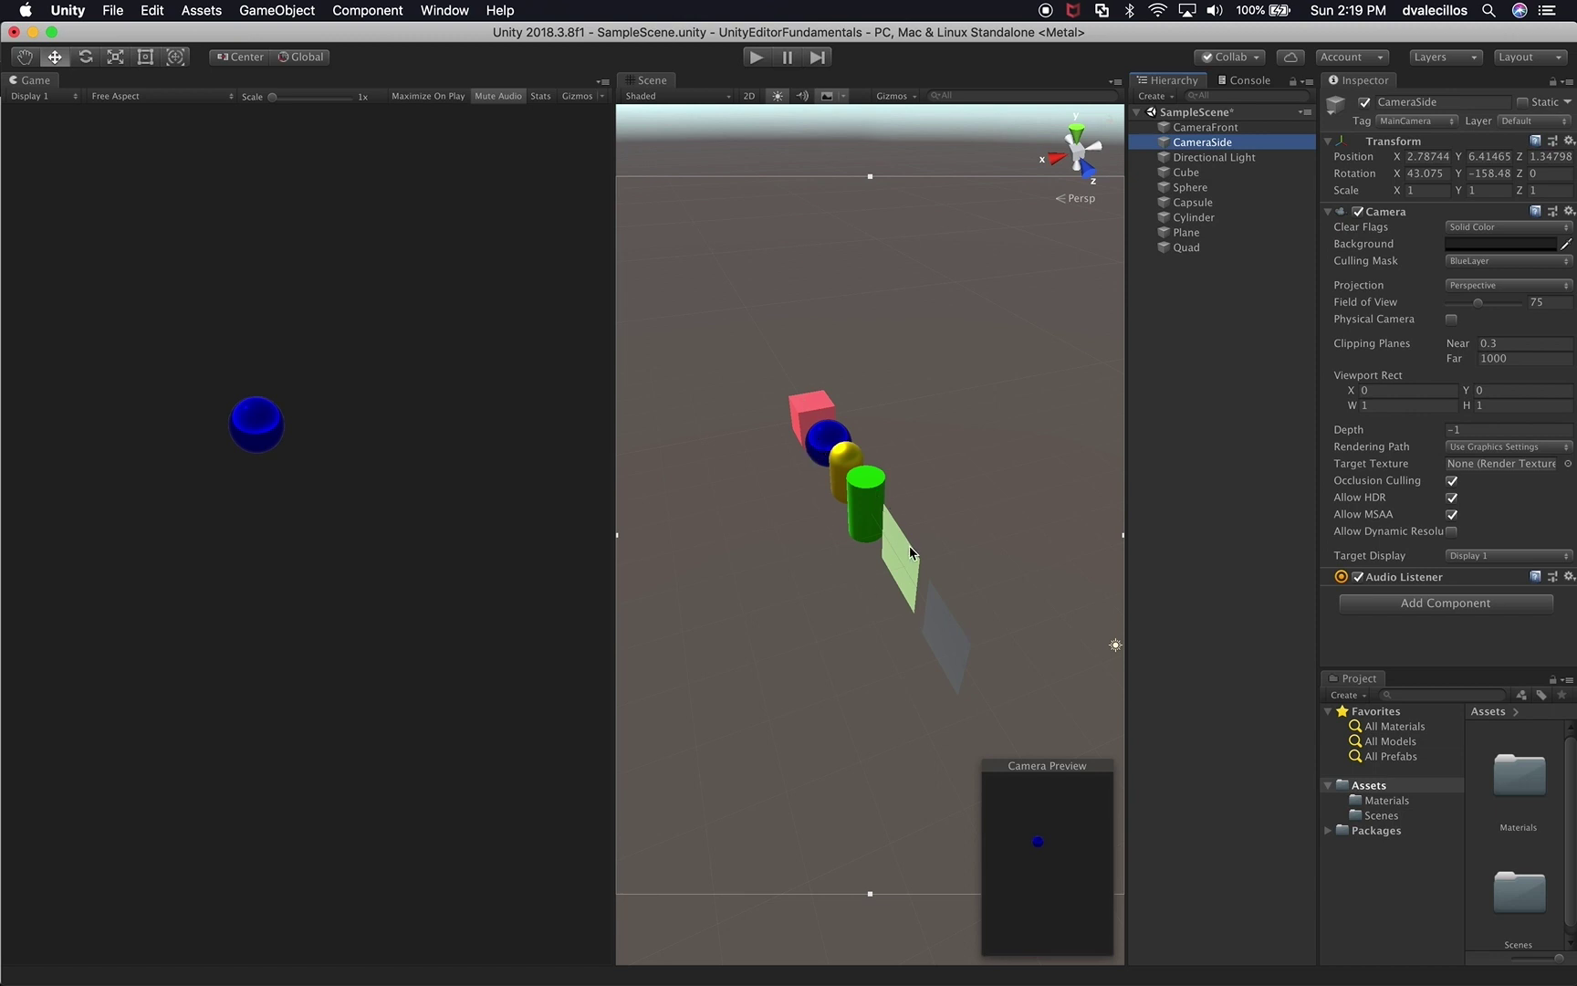
- Change the Albedo color of the Quad's material to blue
left_click(922, 619)
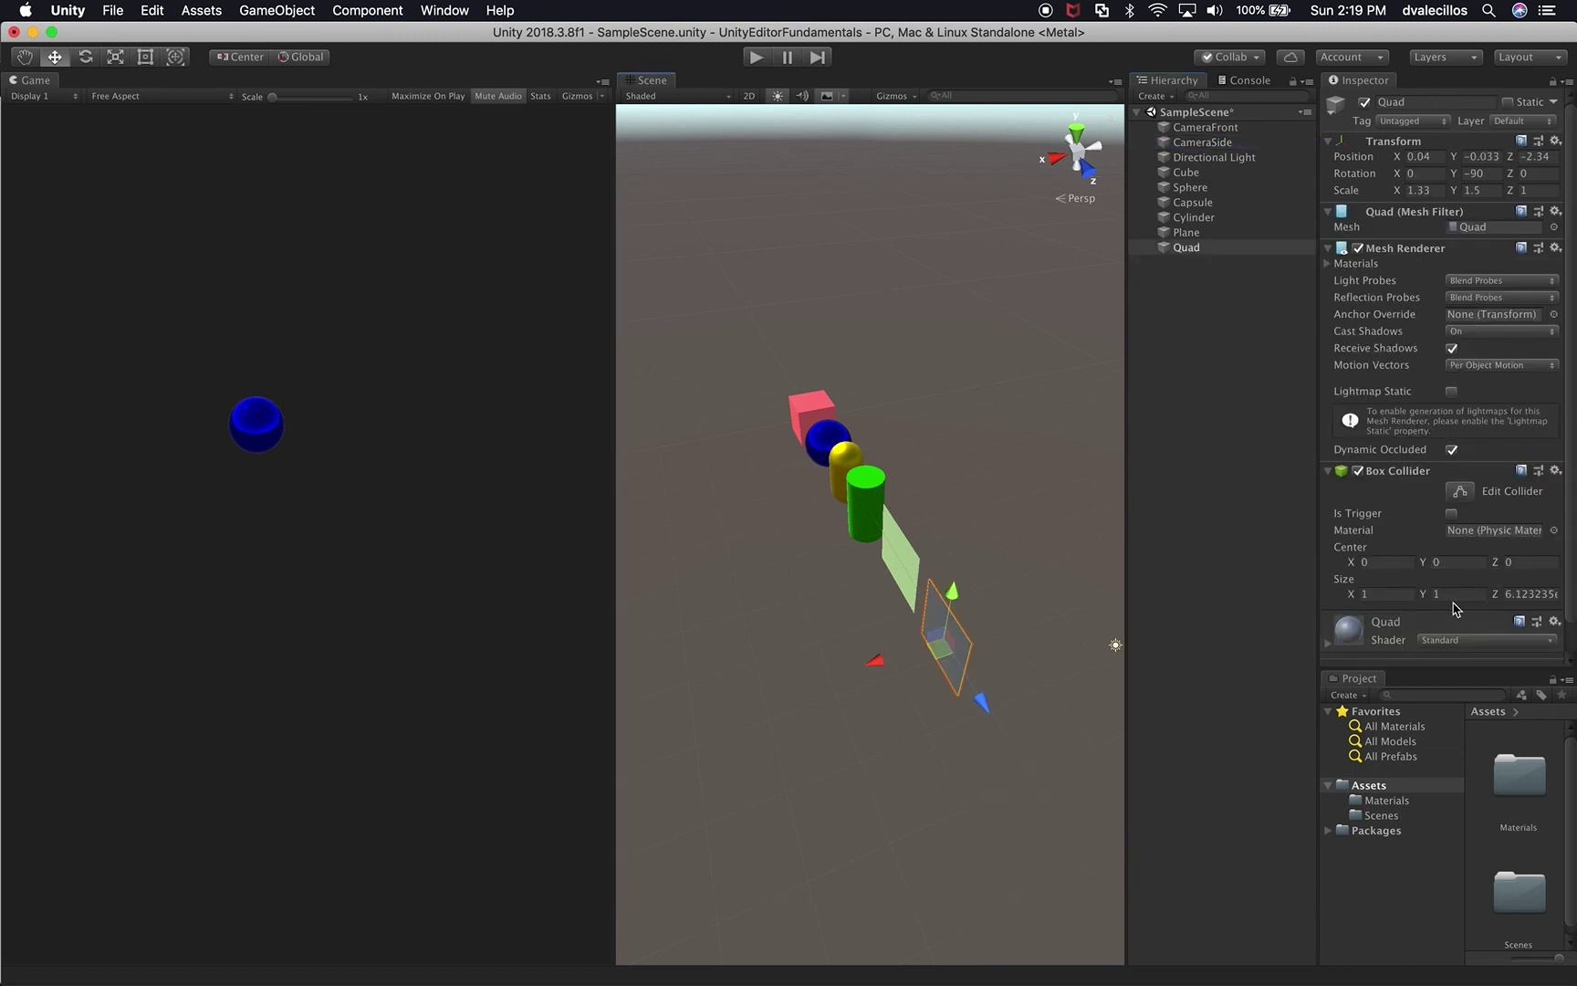
scroll(1424, 613, "down", 1)
left_click(1390, 596)
scroll(1488, 598, "down", 3)
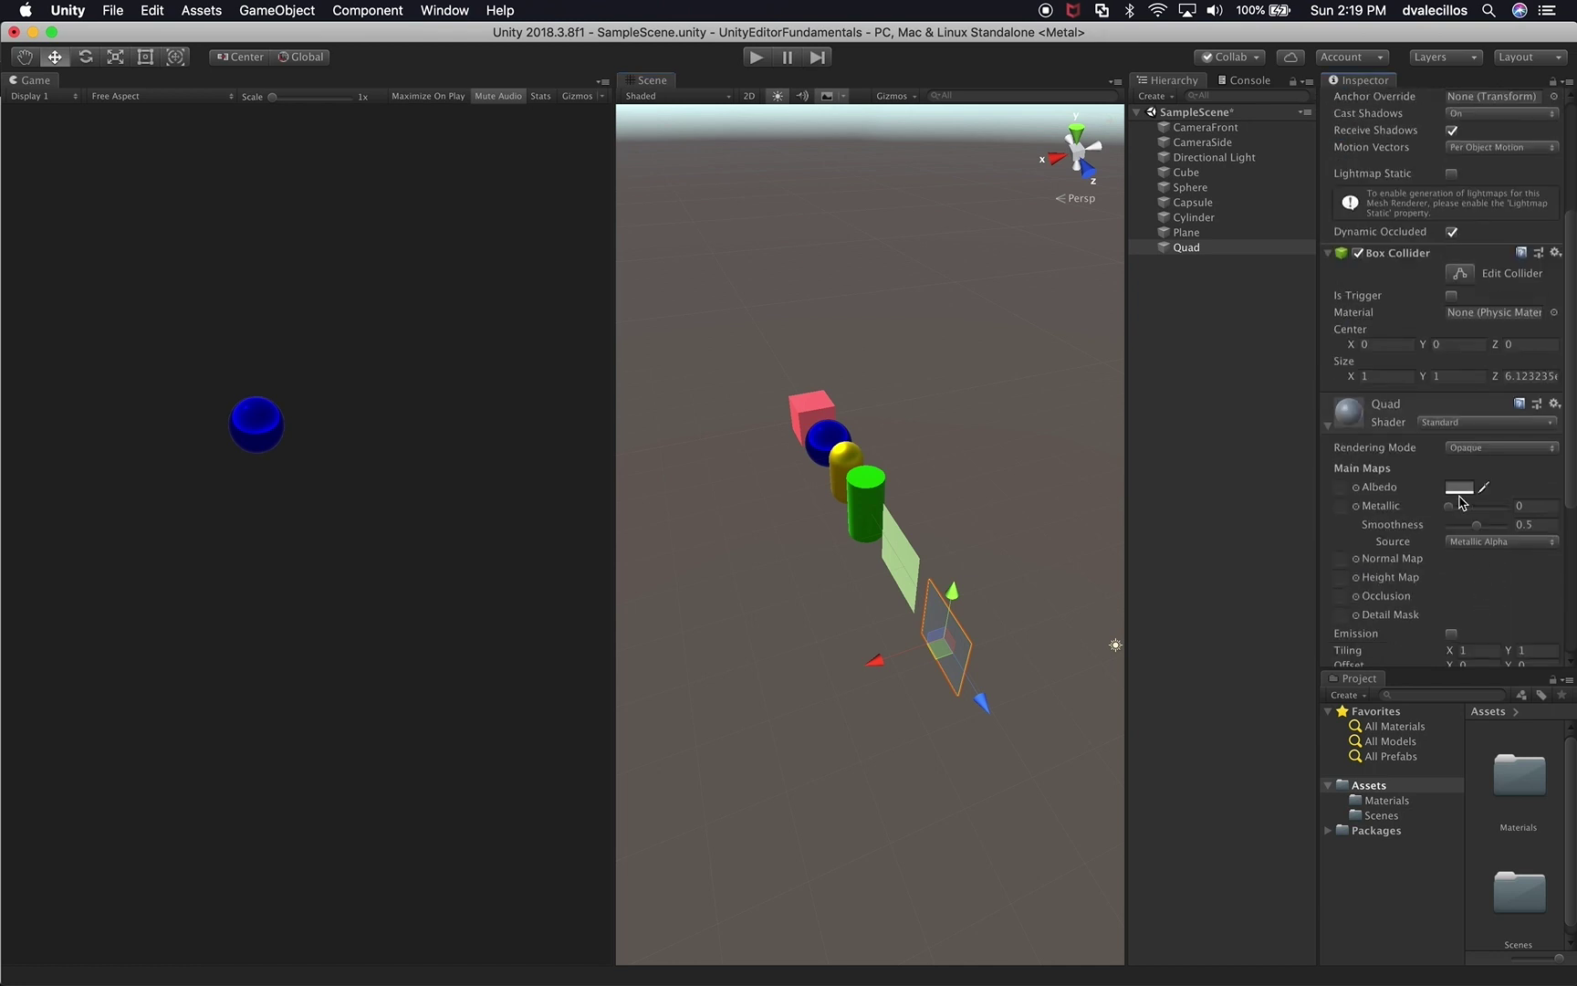
left_click(1466, 497)
left_click_drag(1417, 509, 1425, 524)
left_click_drag(1501, 422, 1506, 411)
key("Return")
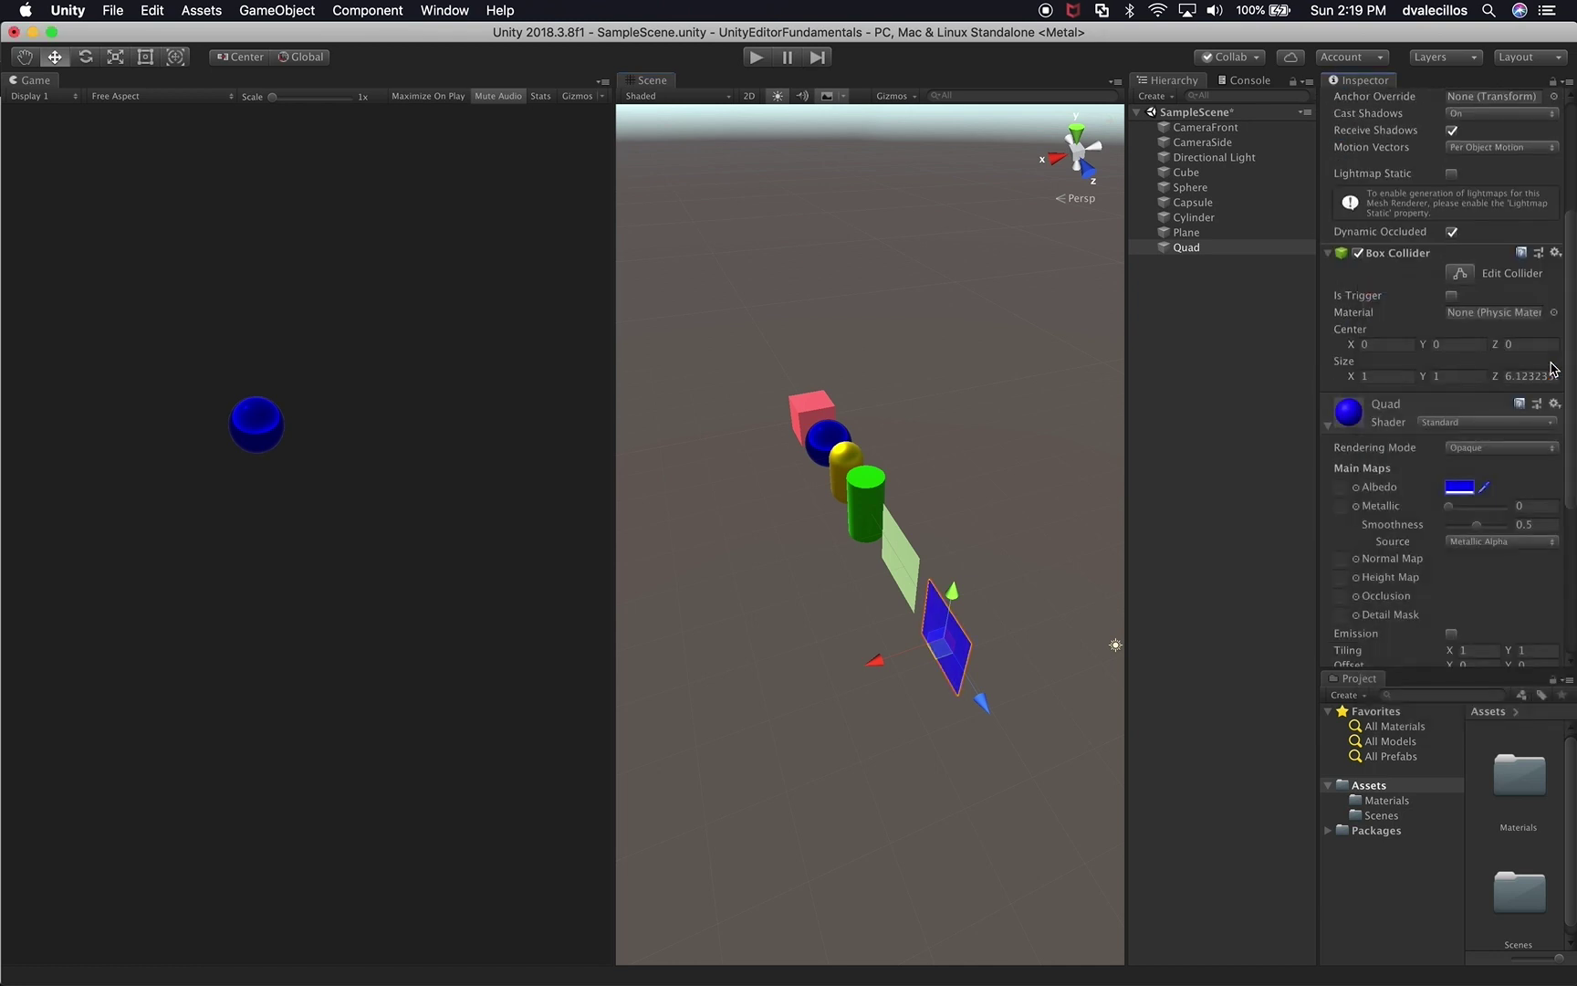
- Assign the Quad to BlueLayer and check CameraSide's preview
scroll(1461, 176, "up", 5)
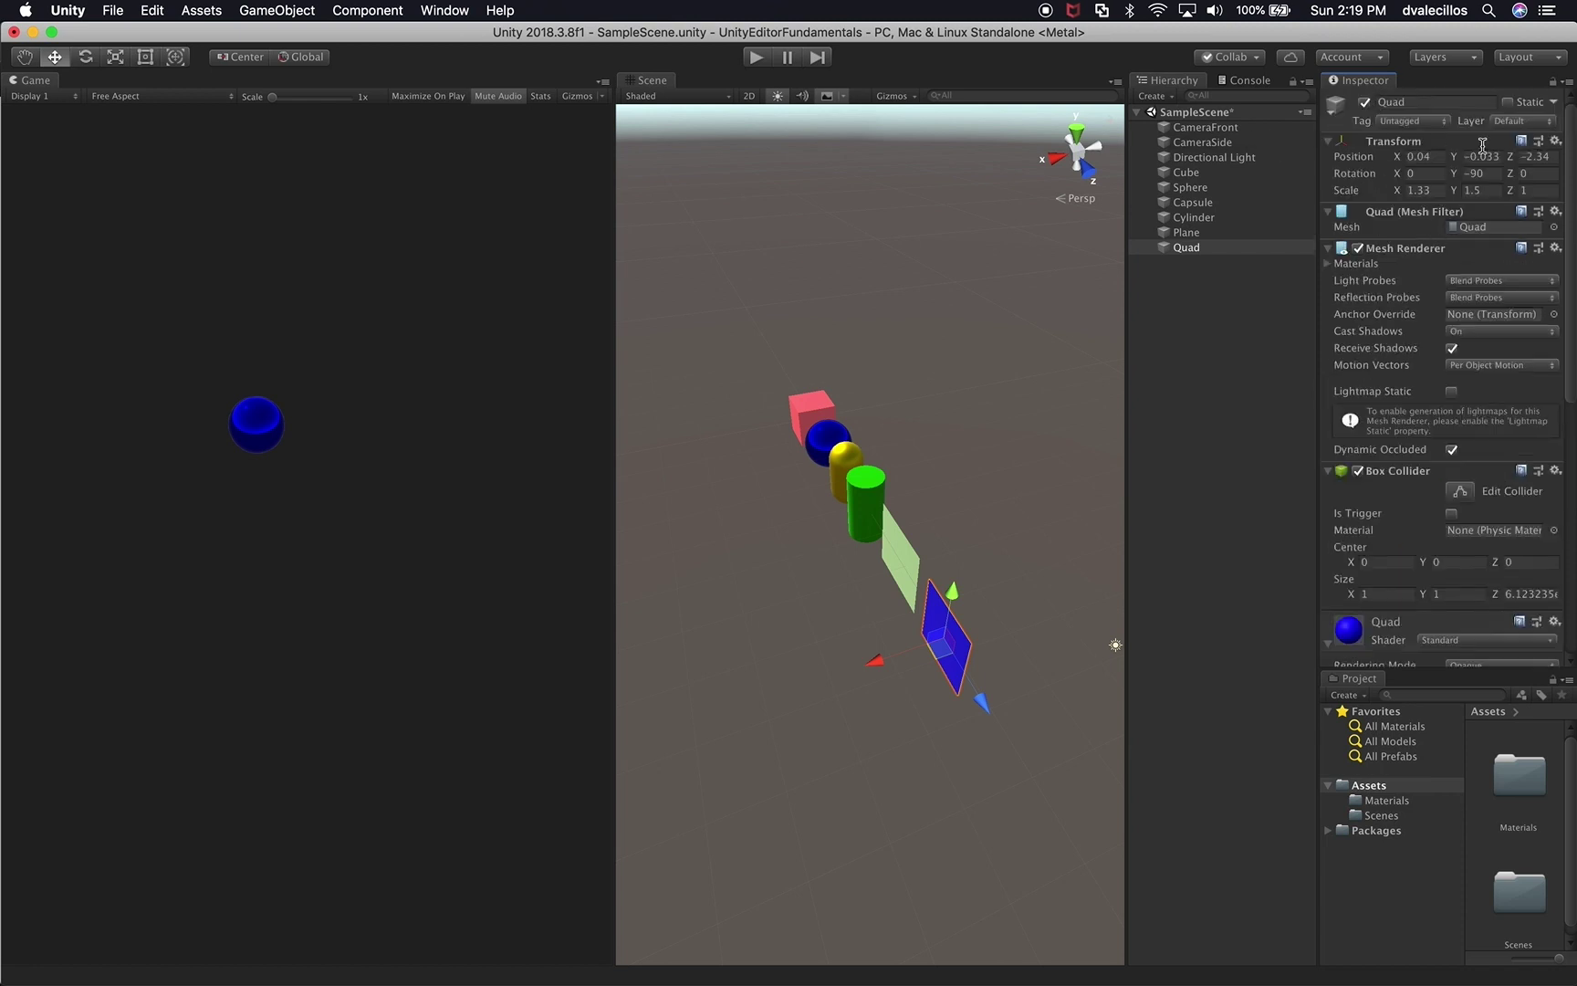
left_click(1523, 120)
left_click(1497, 213)
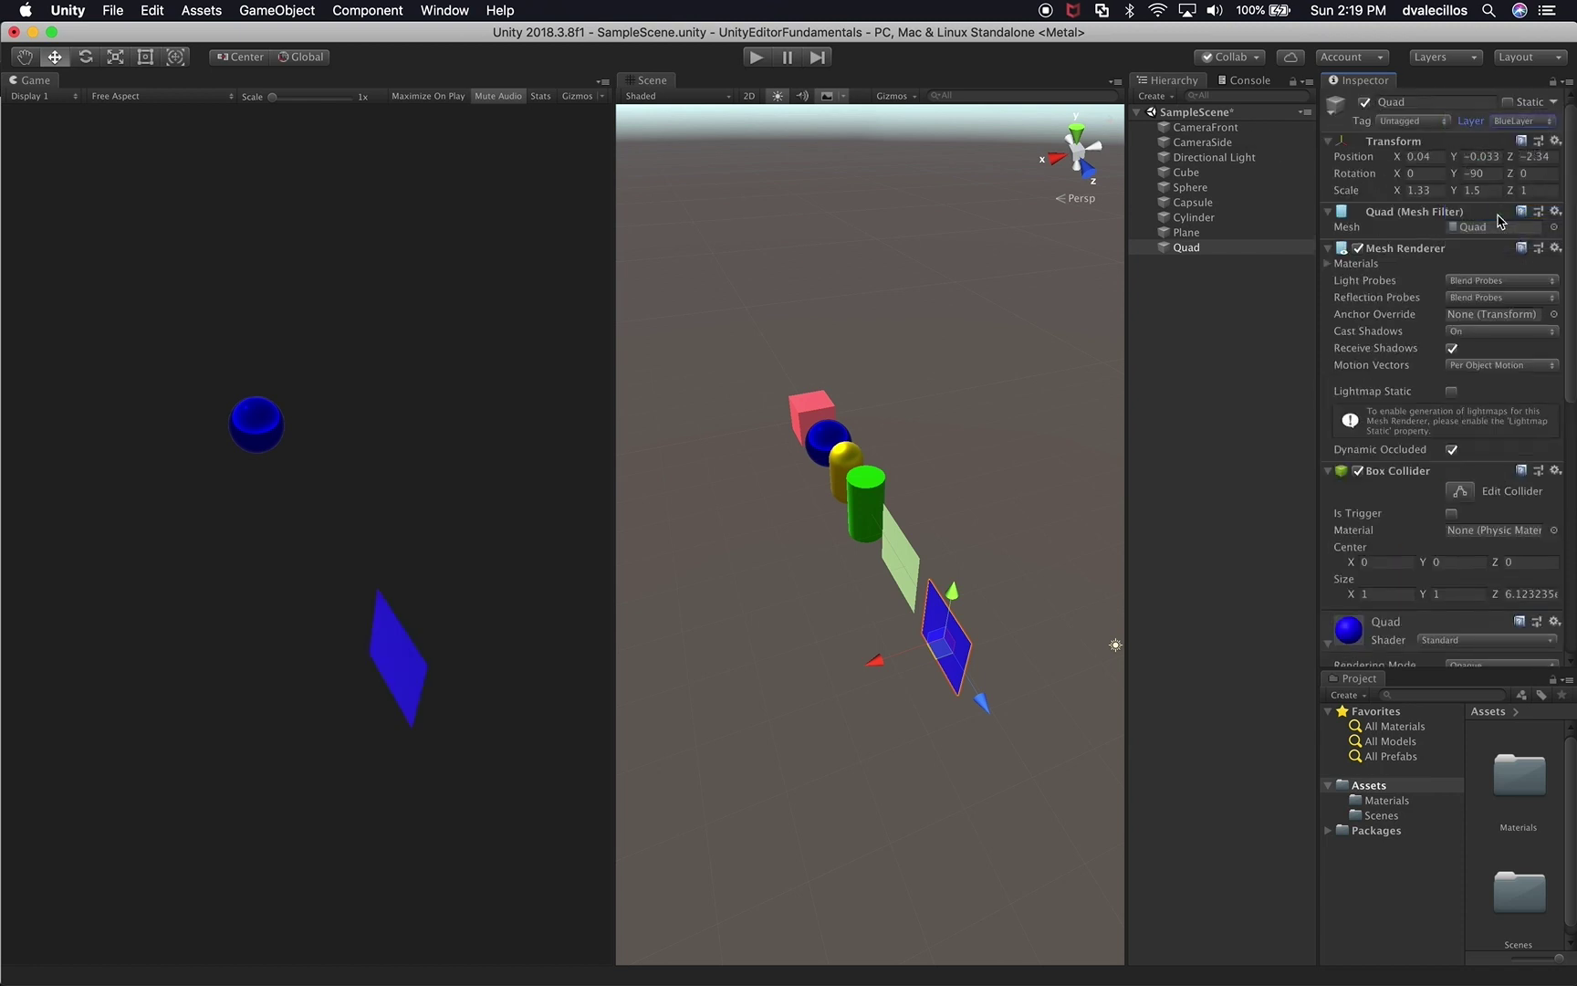
left_click(1232, 283)
left_click(1257, 157)
left_click(1263, 144)
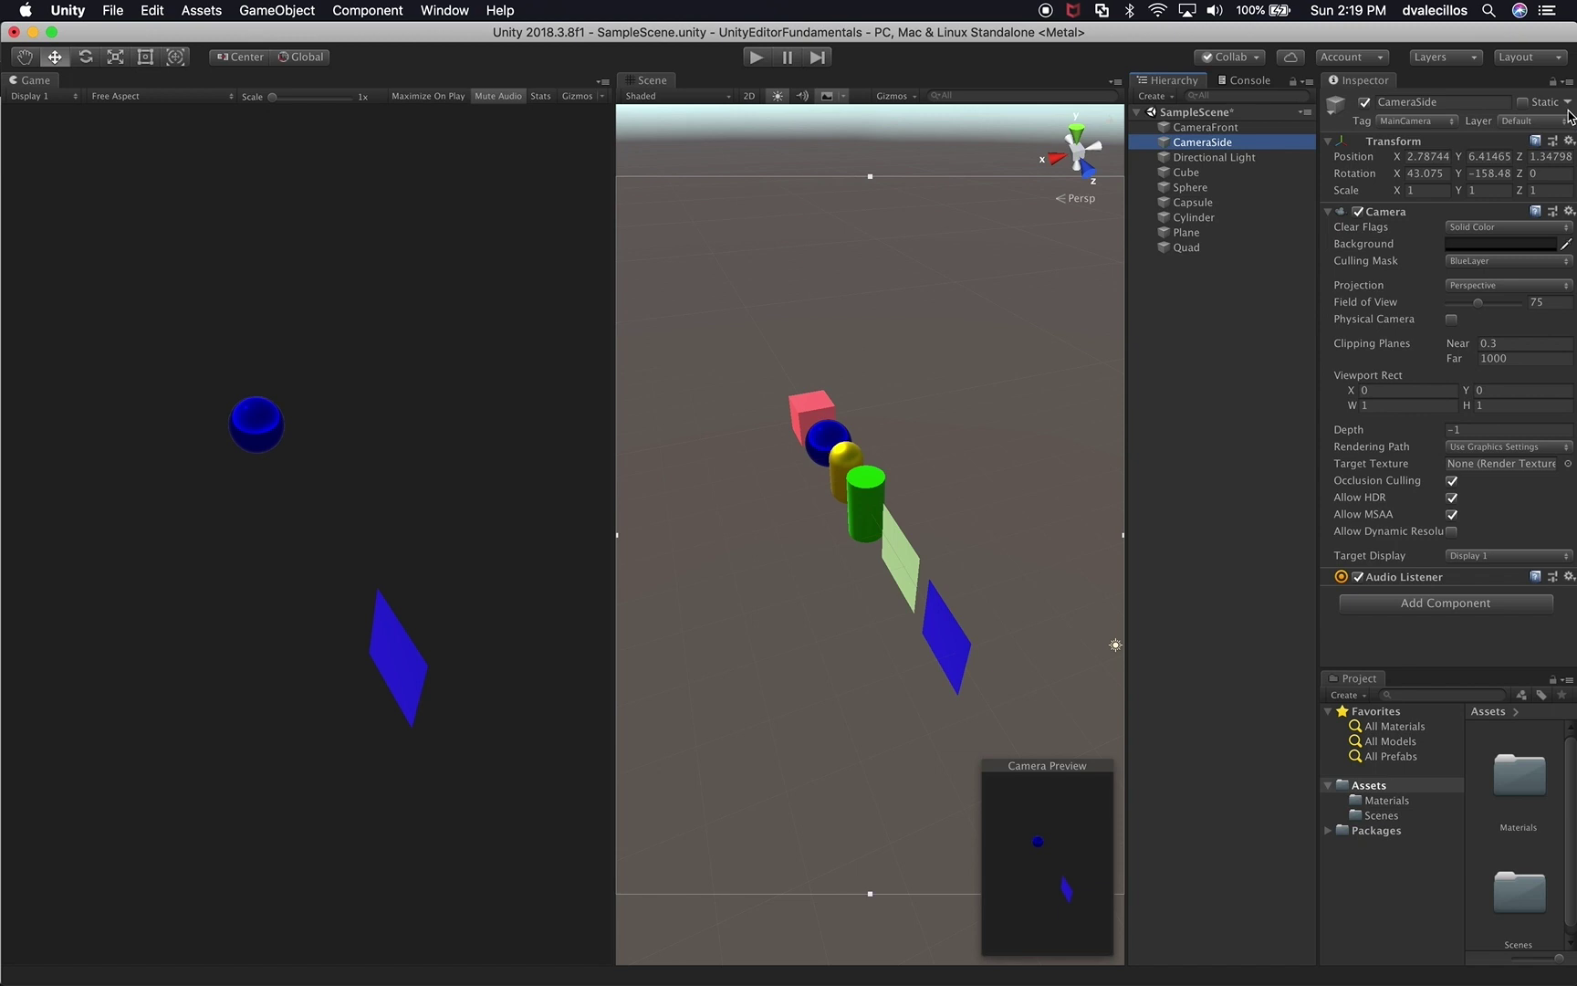
- Check the blue Sphere and Quad in the scene, and deactivate the CameraSide object to show CameraFront's view
left_click(833, 442)
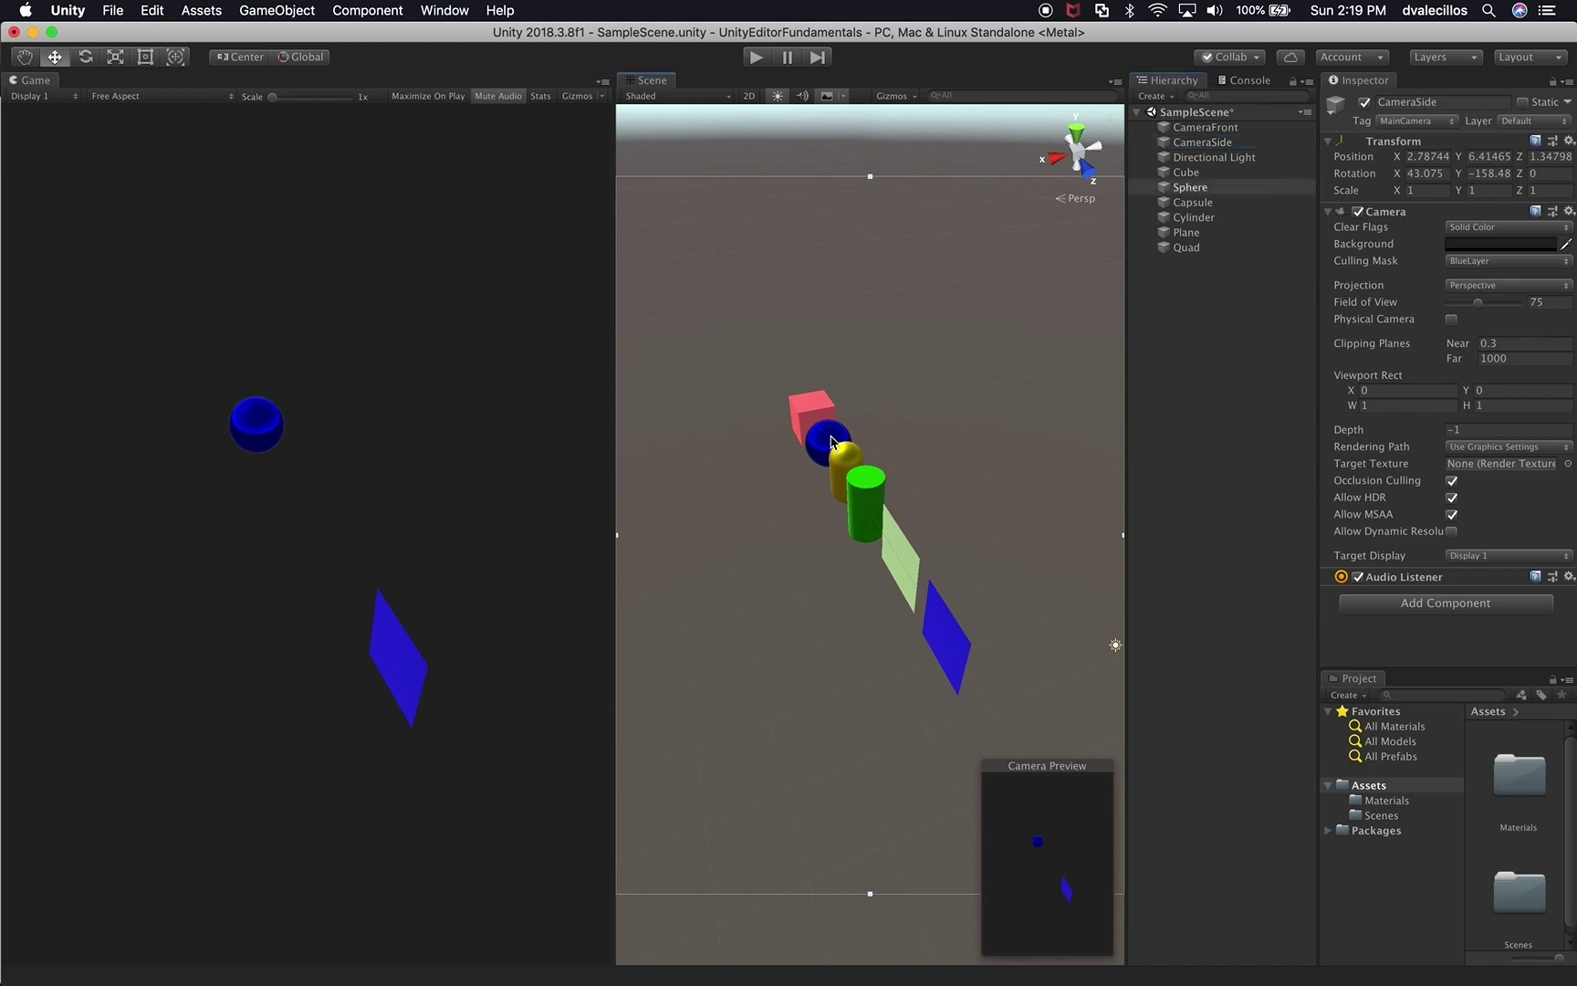
left_click(938, 628)
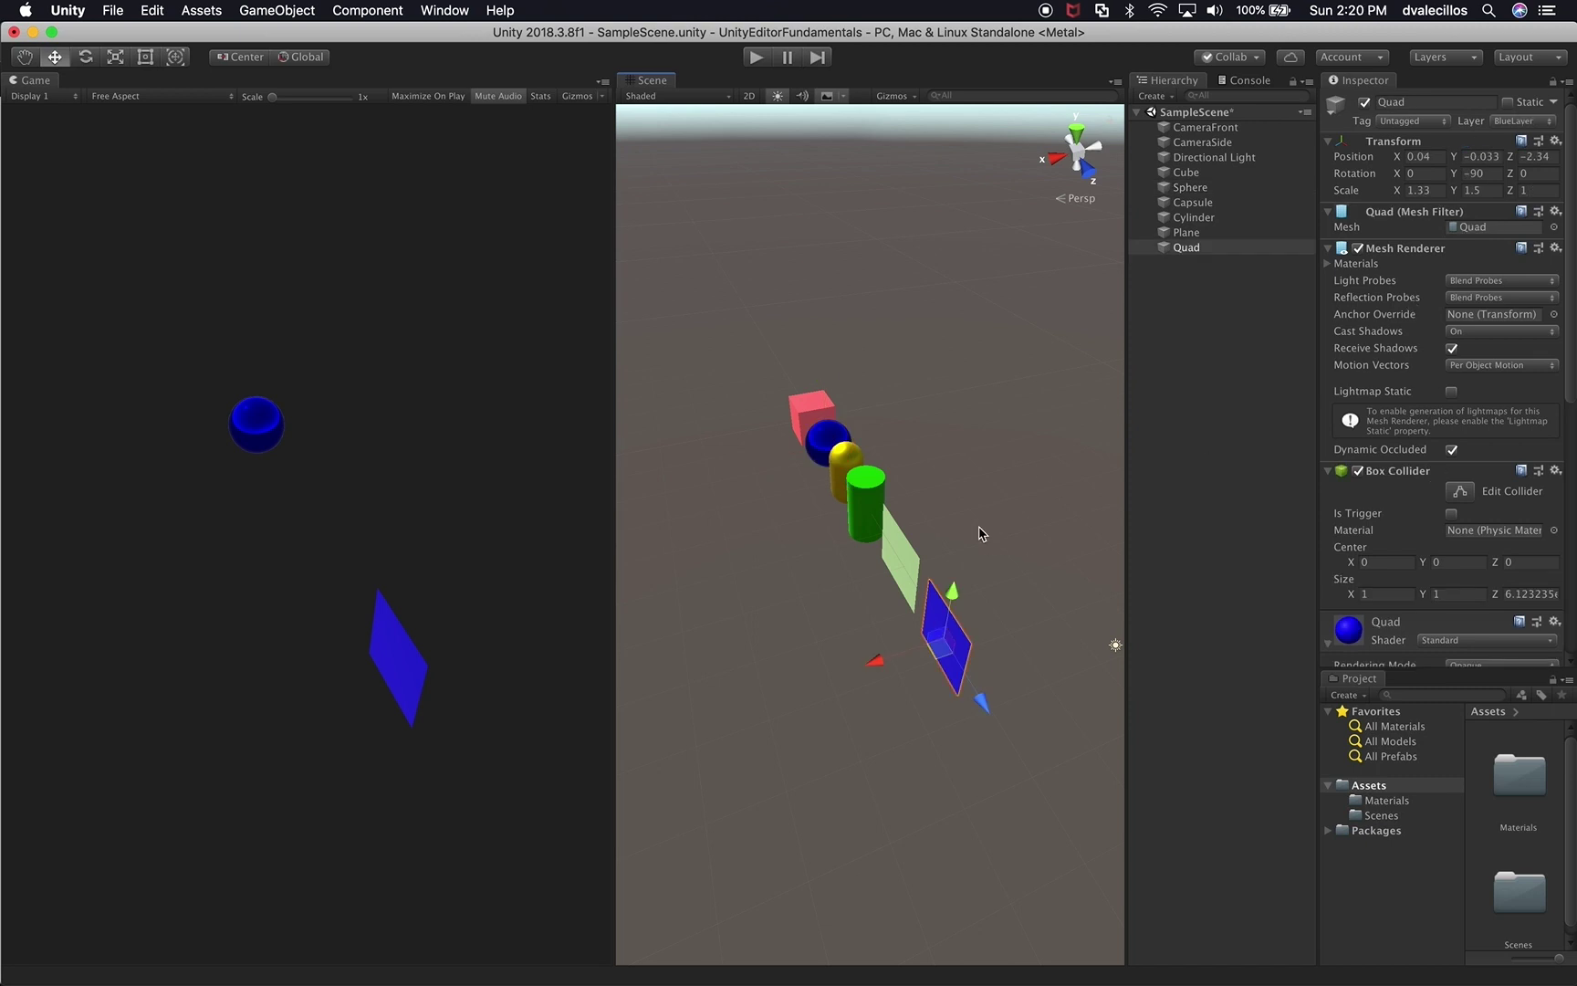
left_click(1238, 145)
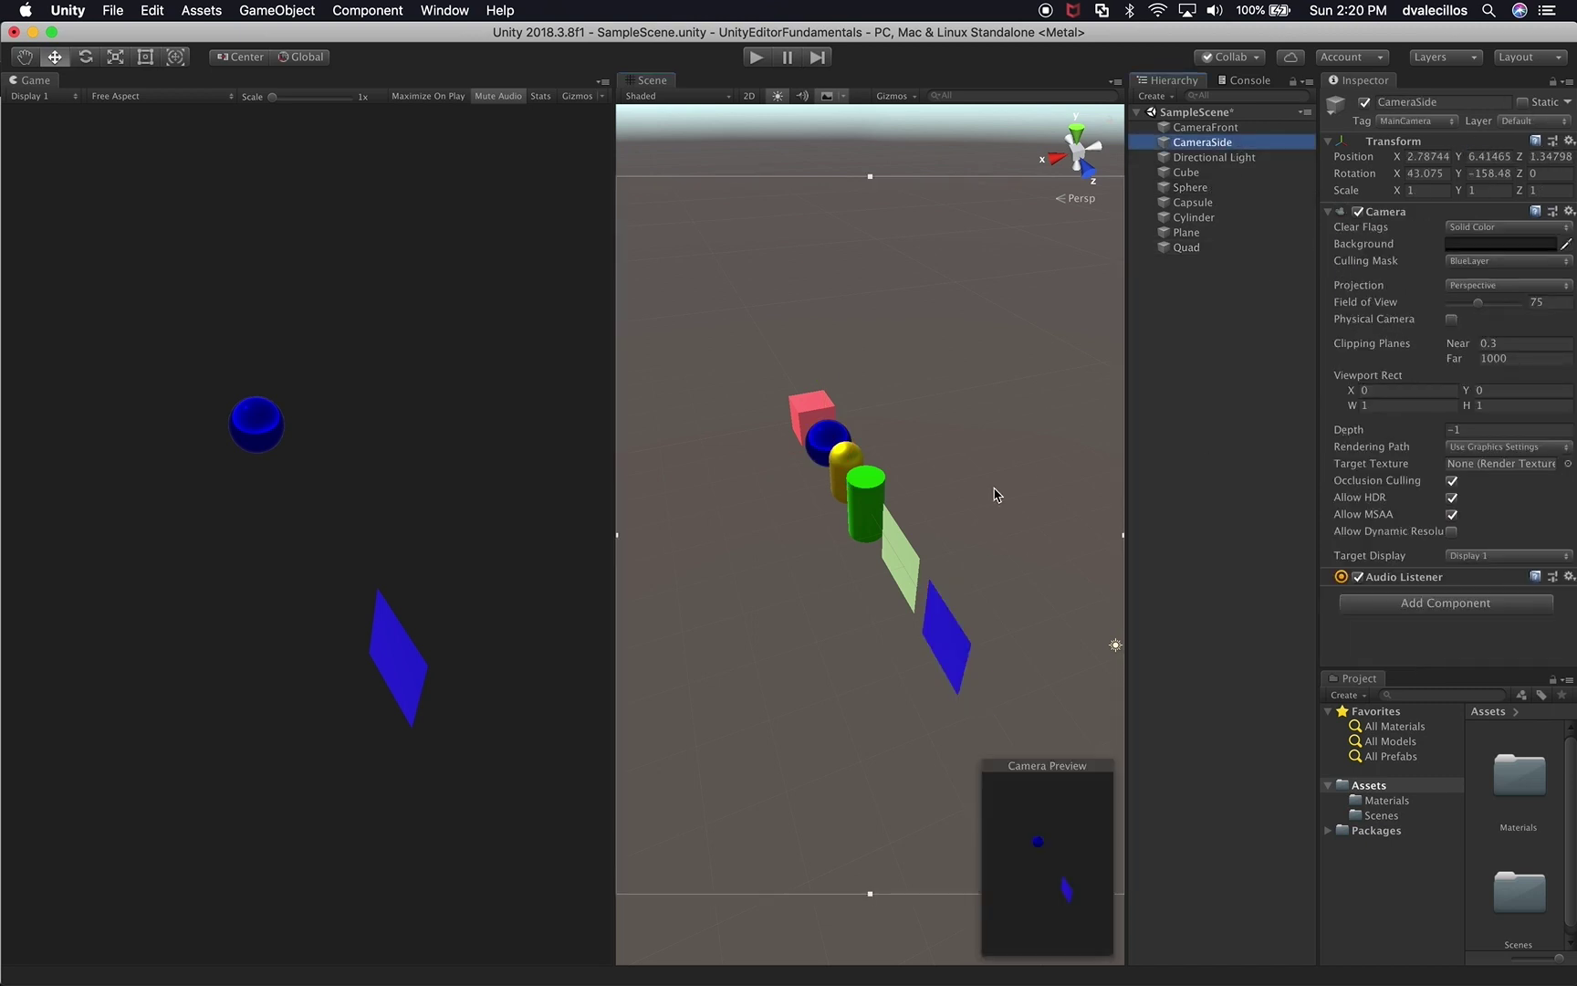
left_click(1366, 103)
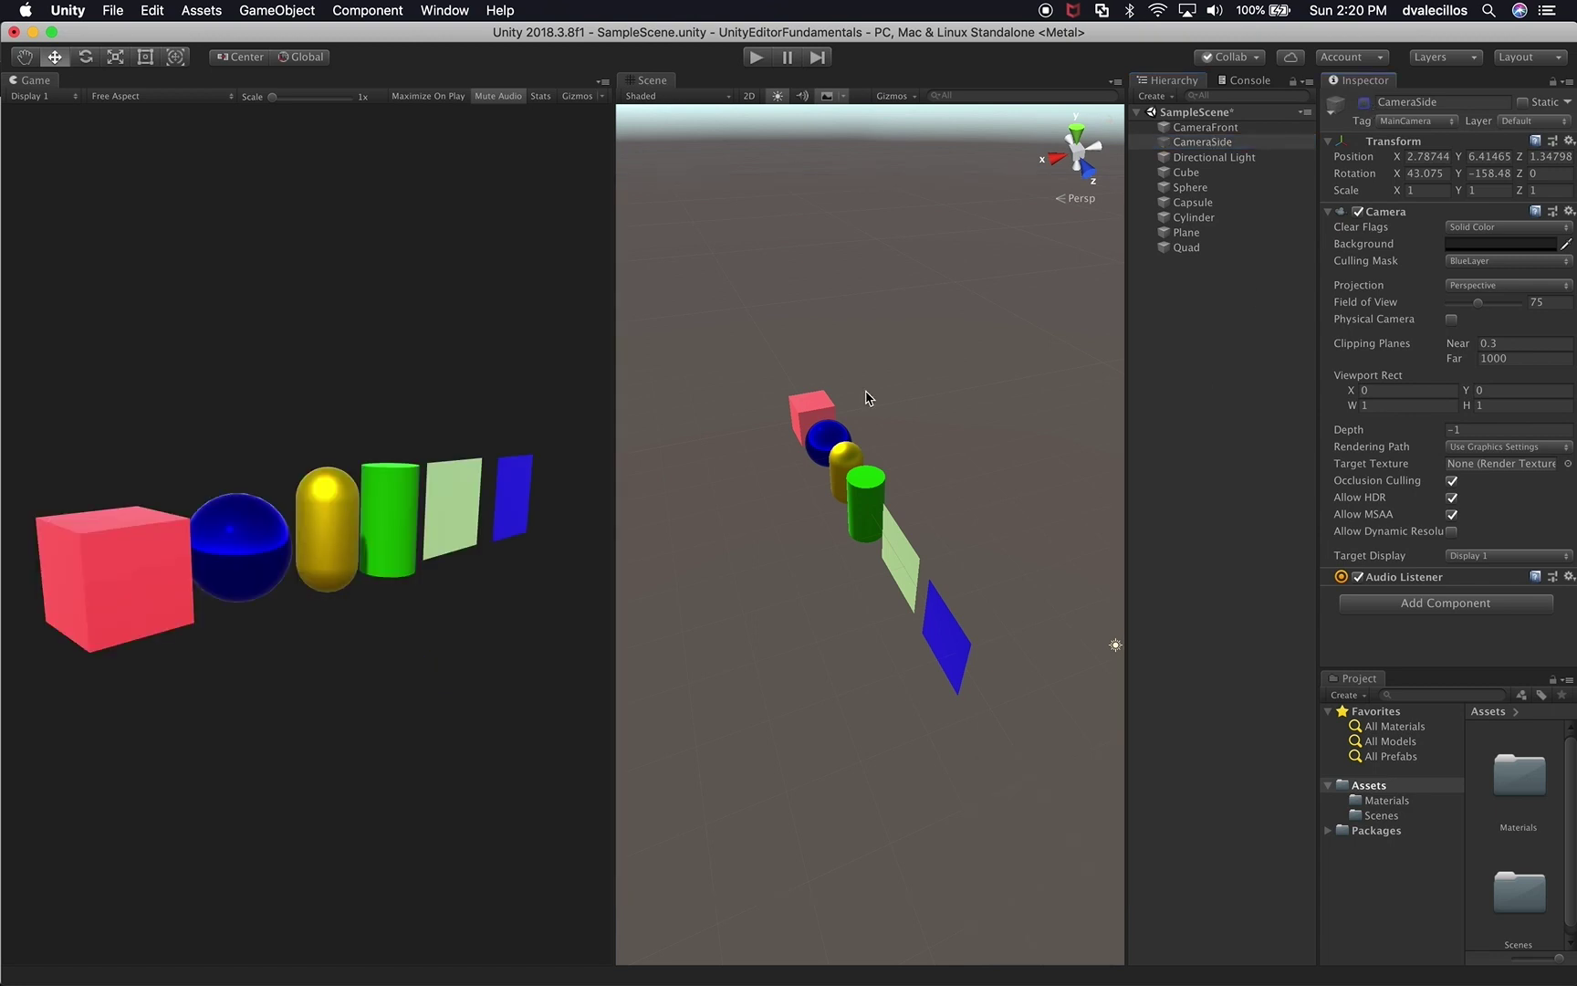
- Review the layers included in CameraFront's Culling Mask without changing them, and keep CameraFront selected
left_click(1209, 128)
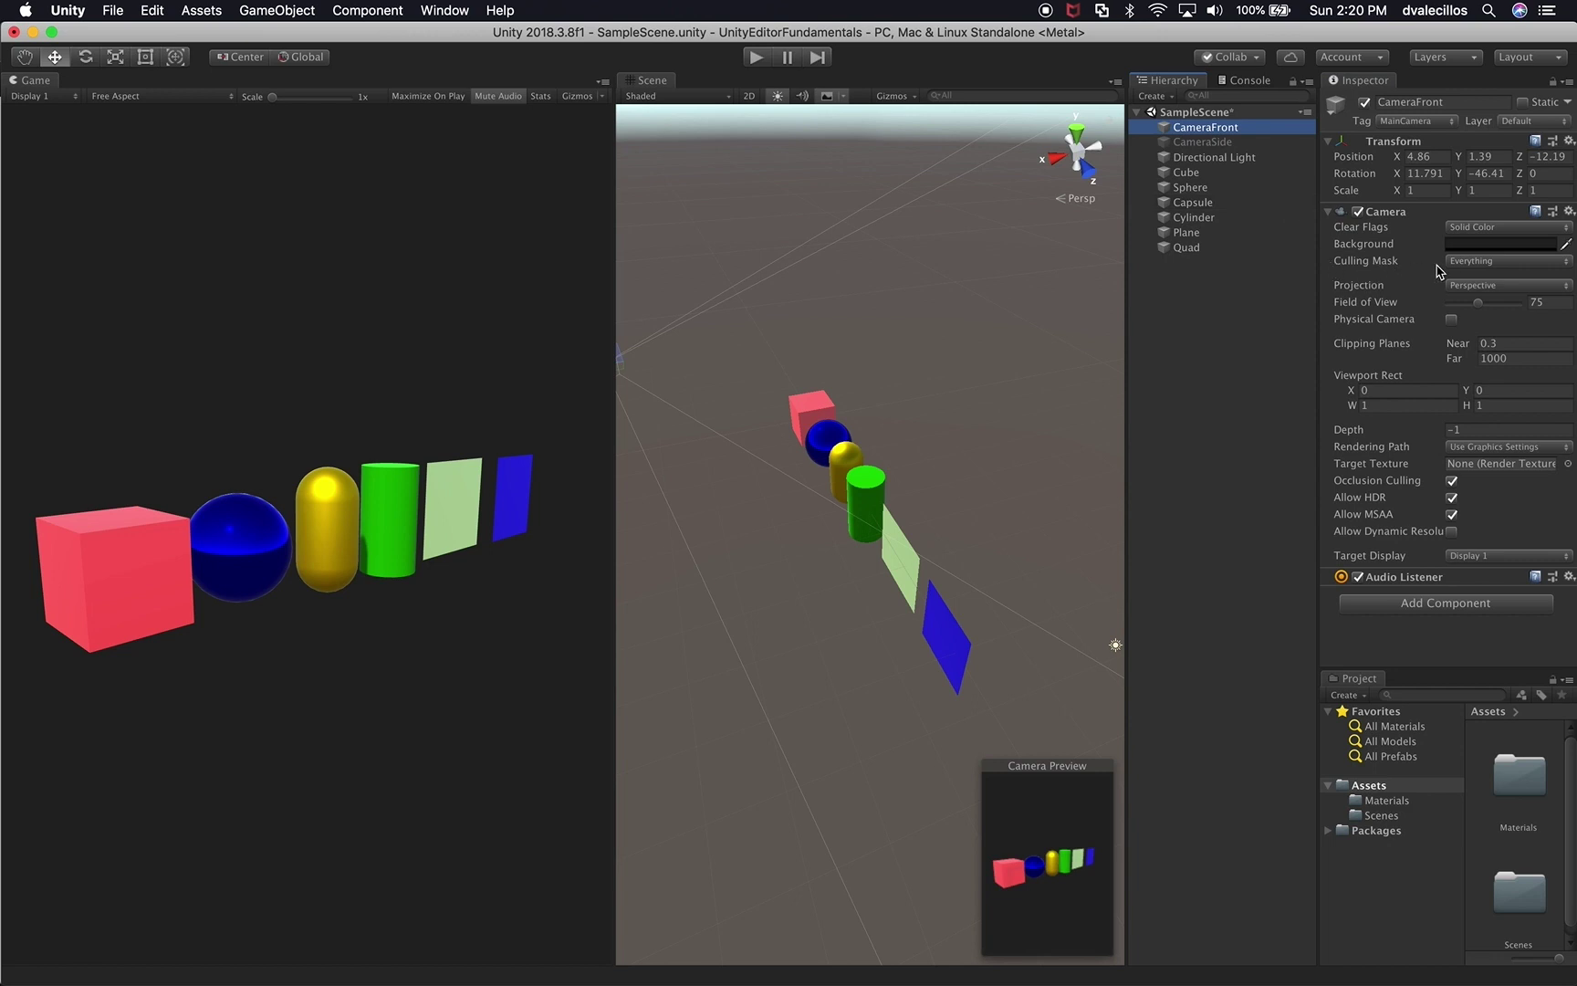
left_click(1465, 263)
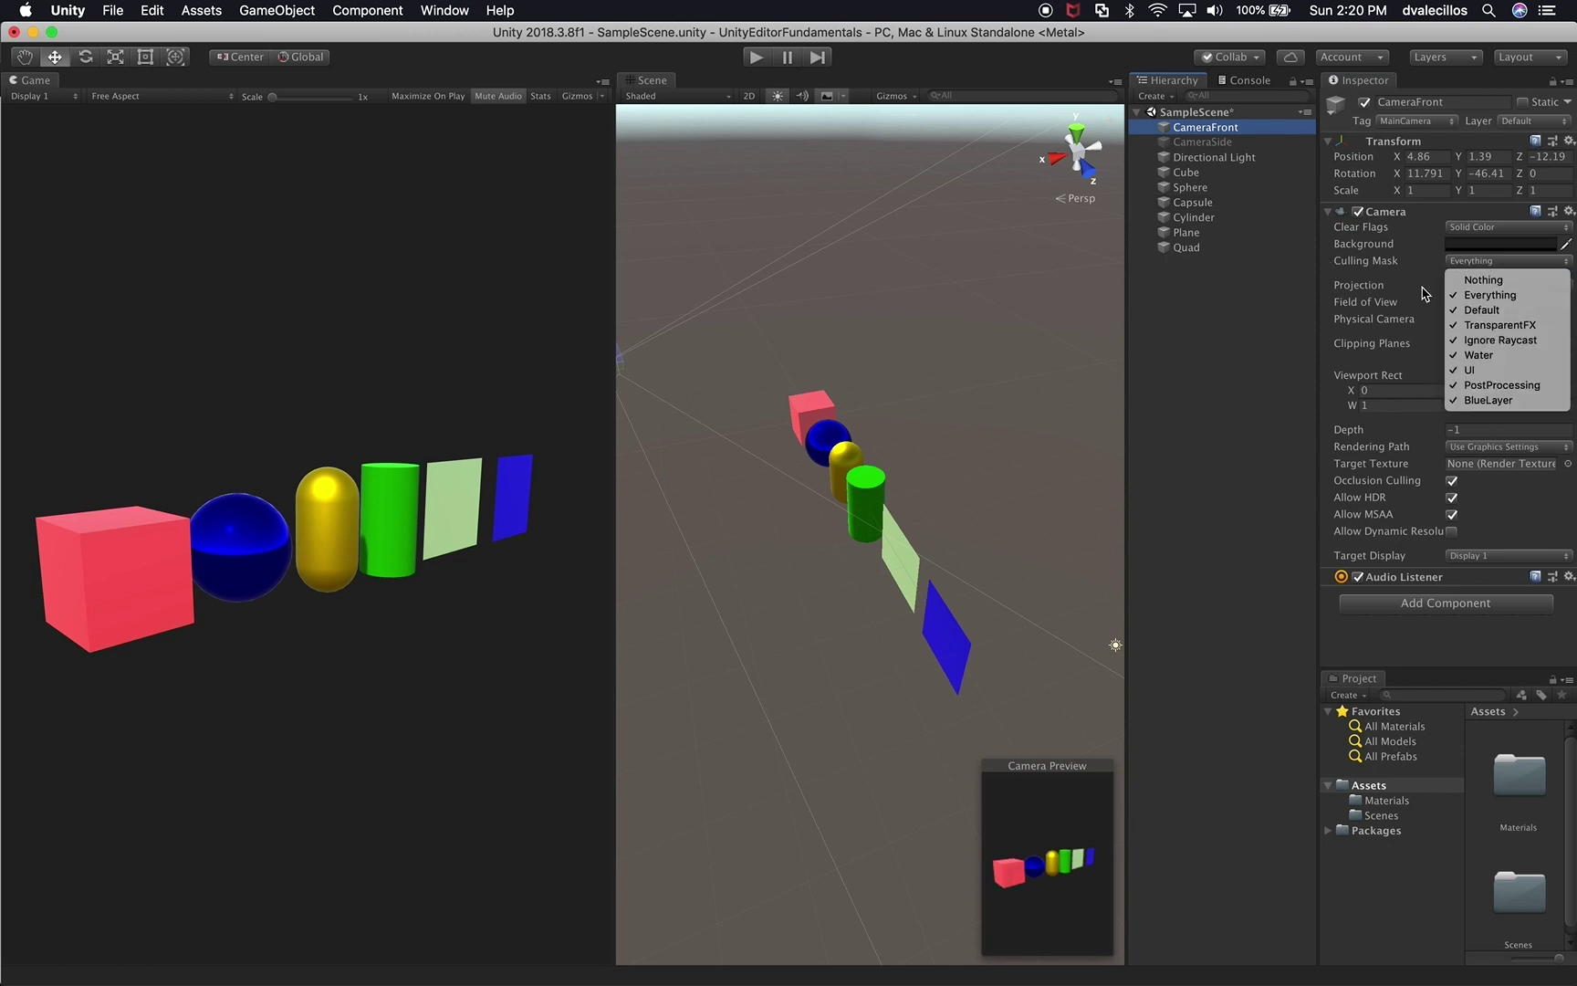
left_click(1214, 390)
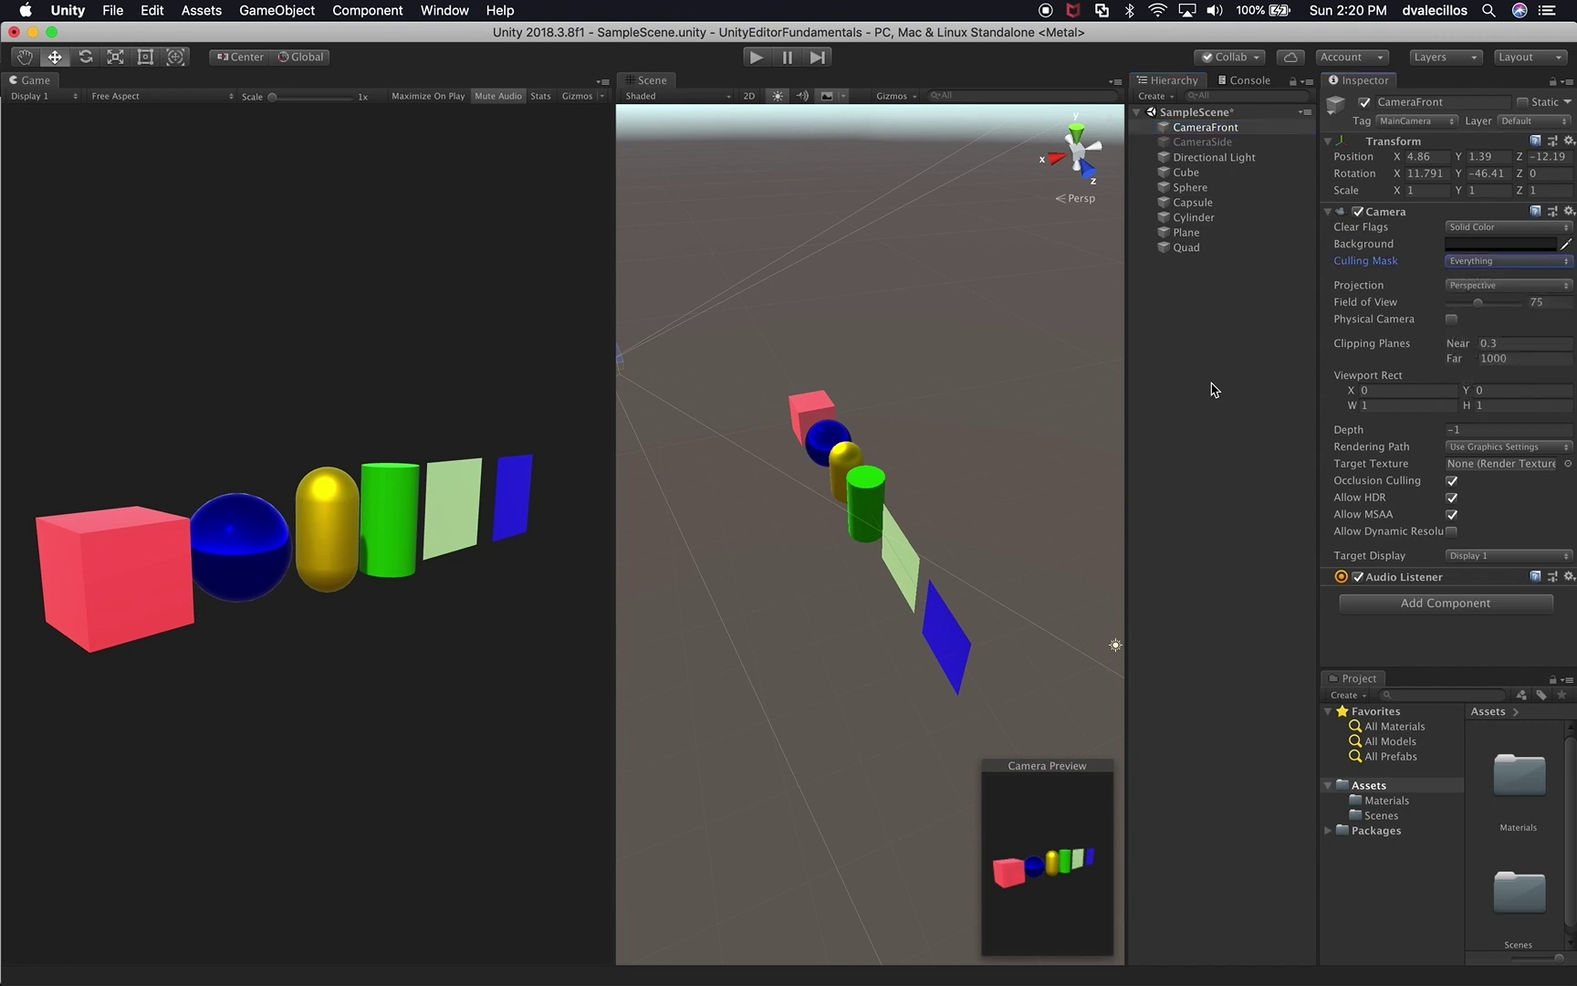
left_click(1217, 142)
left_click(1220, 128)
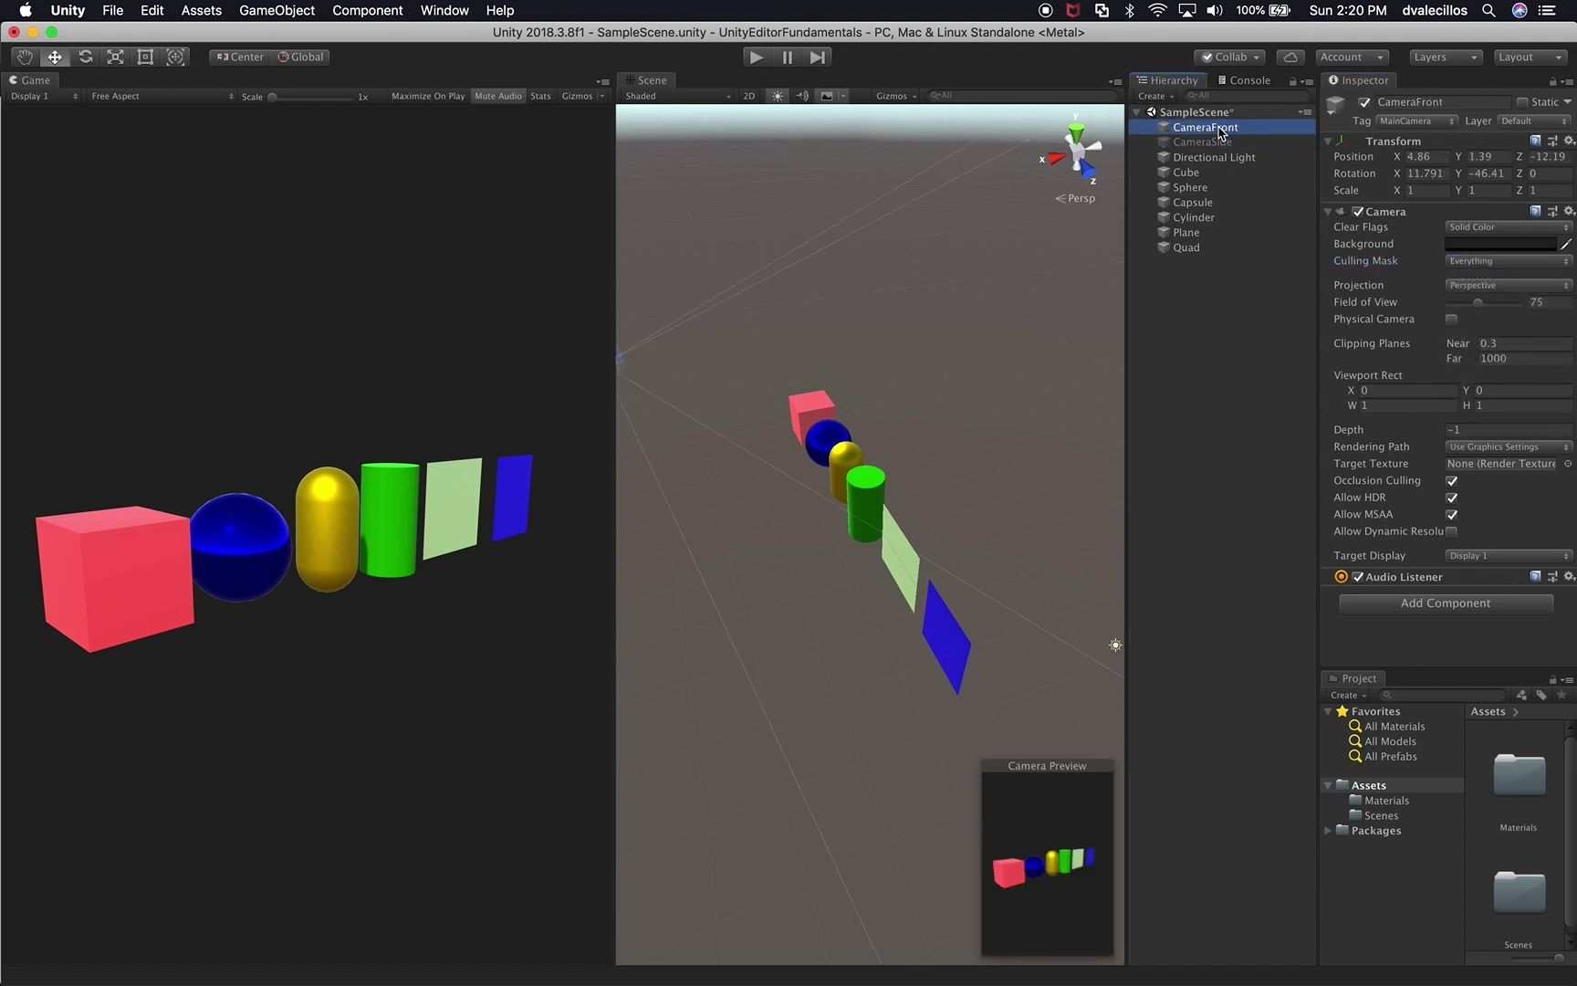